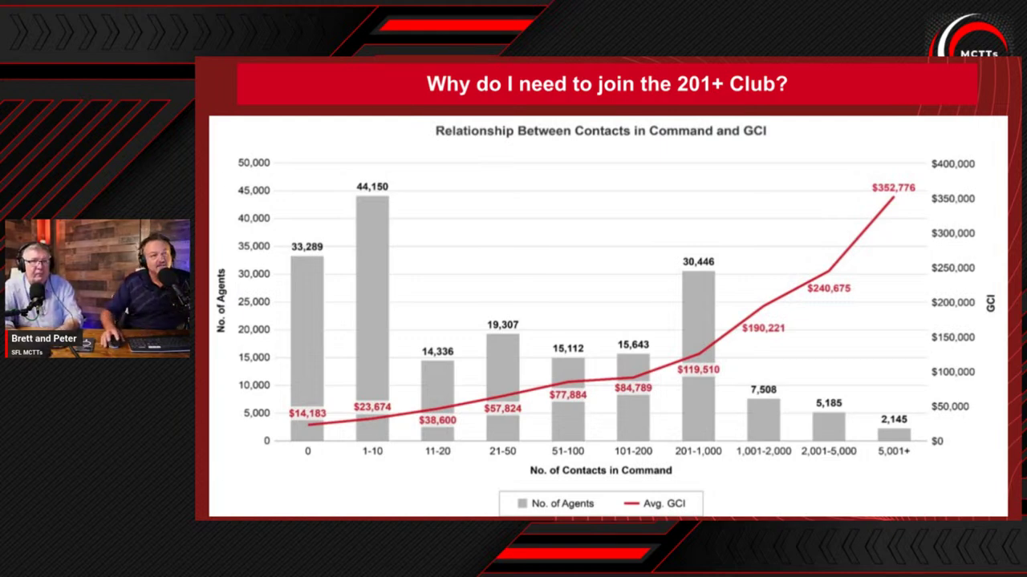
# Advance the StreamYard presentation from the GCI chart to the 'Time to Demonstrate!' slide
pyautogui.press('Right')
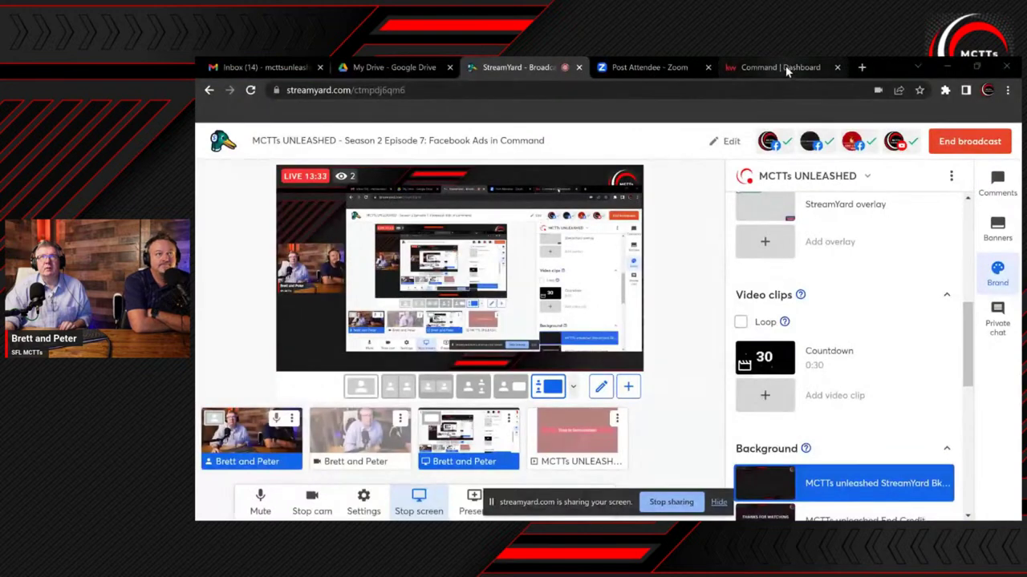
# Bring the 'Command | Dashboard' Chrome tab into the shared broadcast view
pyautogui.click(782, 68)
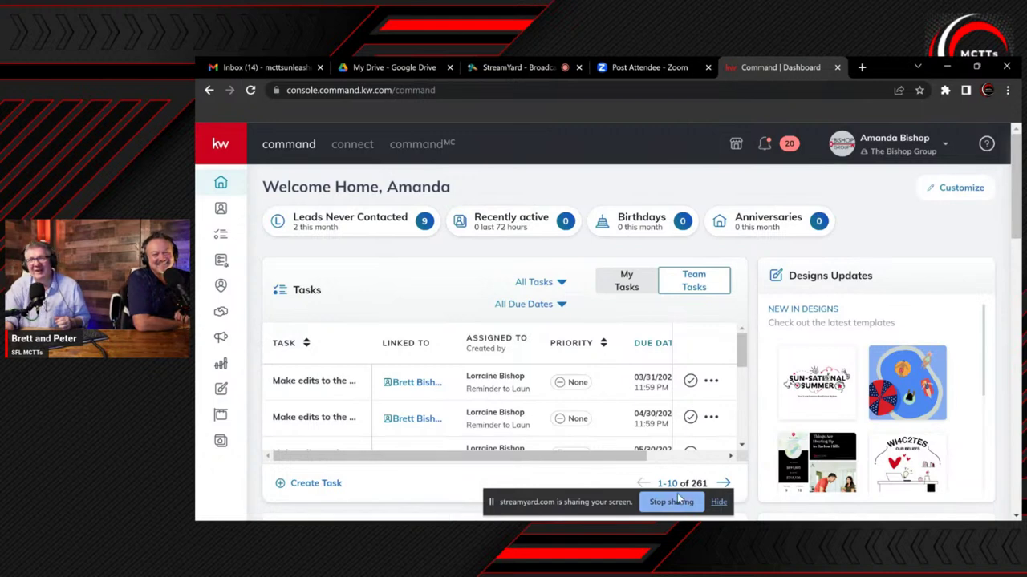
# Hide the sharing bar, expand the KW Command sidebar and go to Campaigns
pyautogui.click(718, 502)
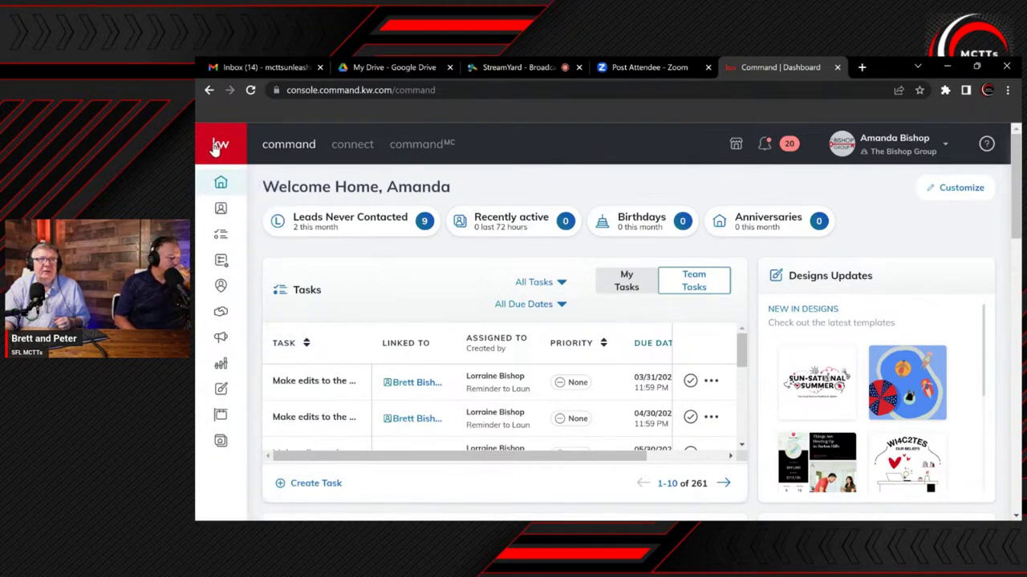
pyautogui.click(220, 148)
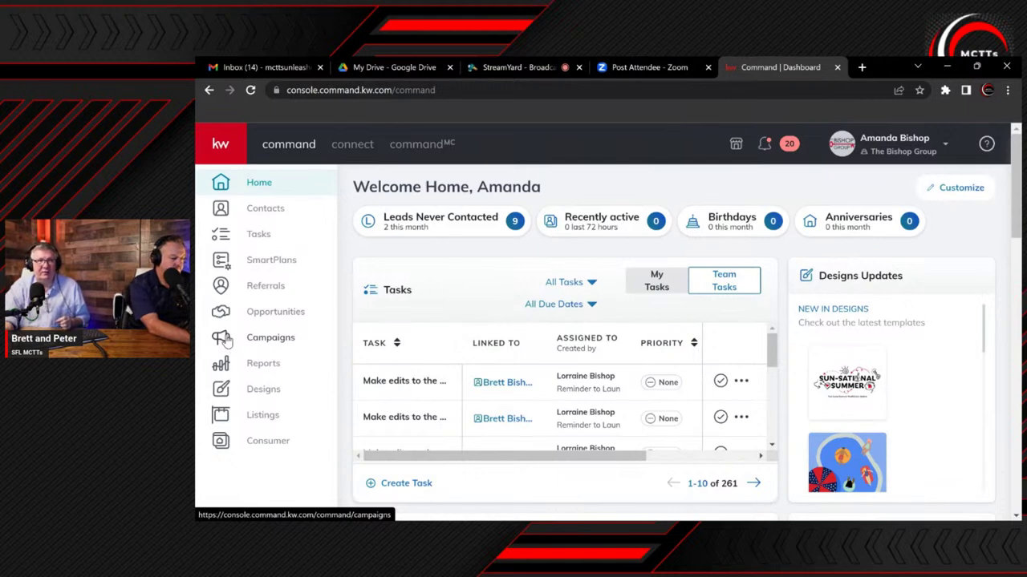
pyautogui.click(228, 341)
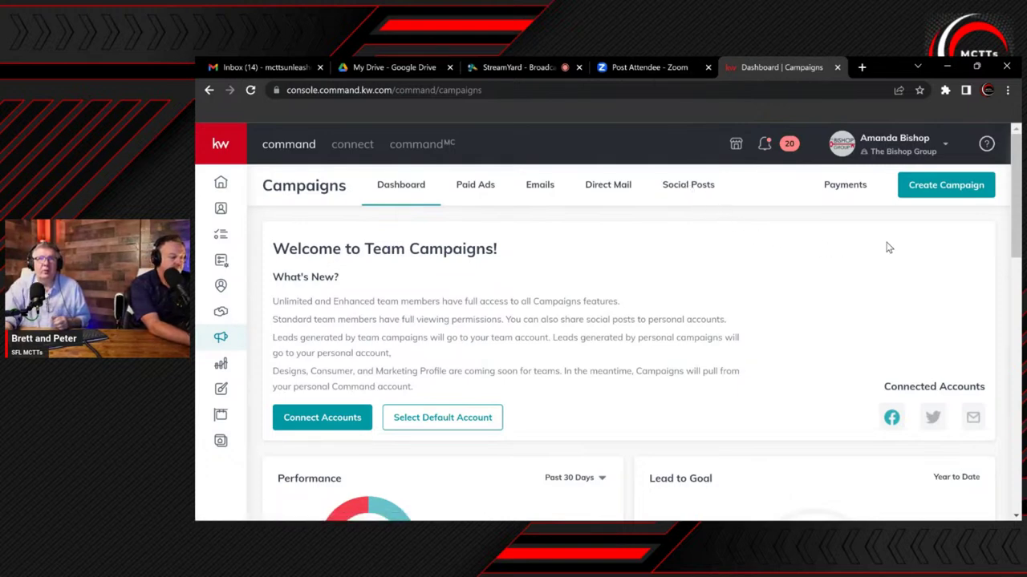
# Start a new Social Ad (Paid) campaign named 'Lead Generation'
pyautogui.click(946, 189)
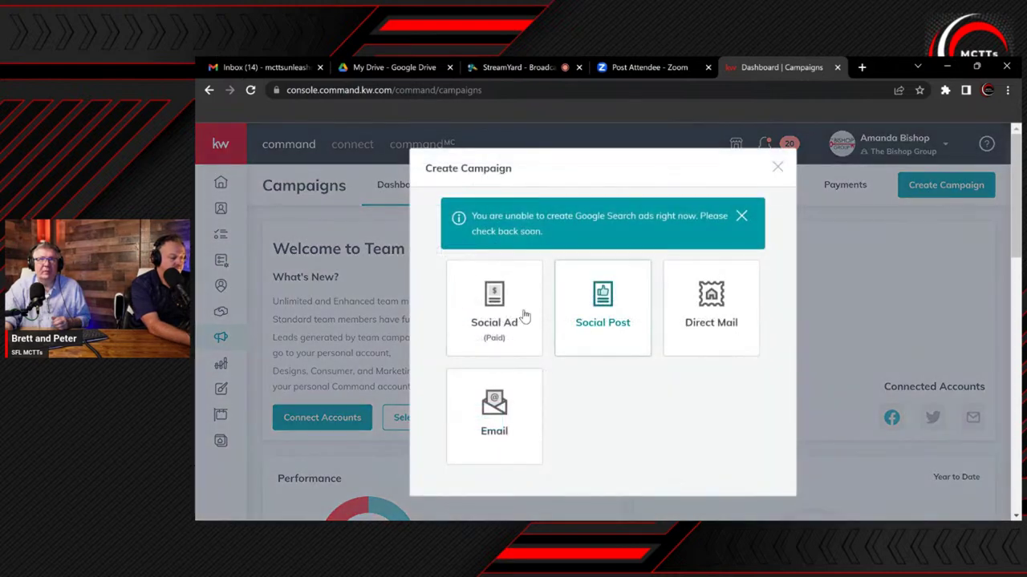
pyautogui.click(491, 314)
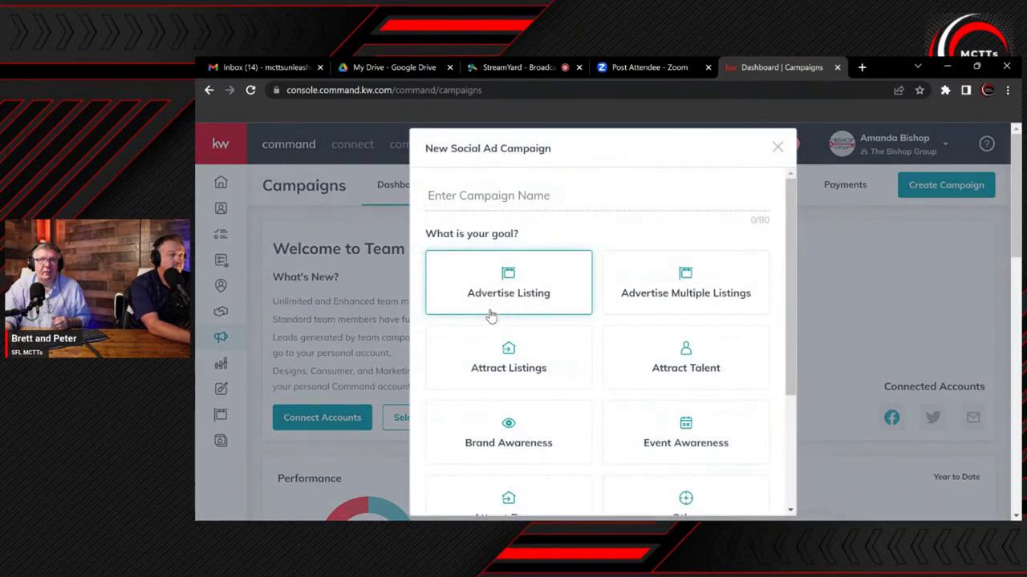
pyautogui.click(465, 196)
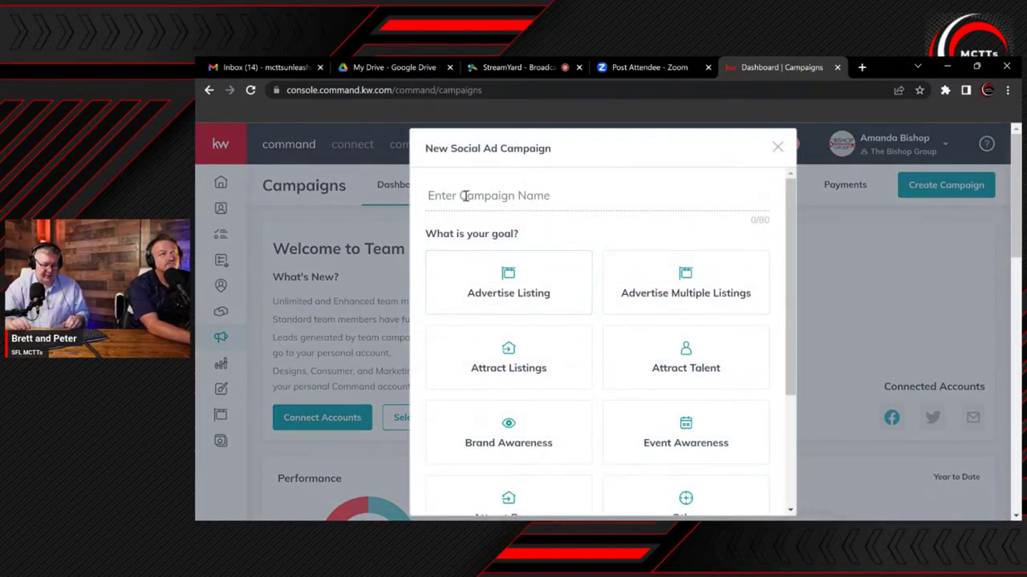
pyautogui.write('Le')
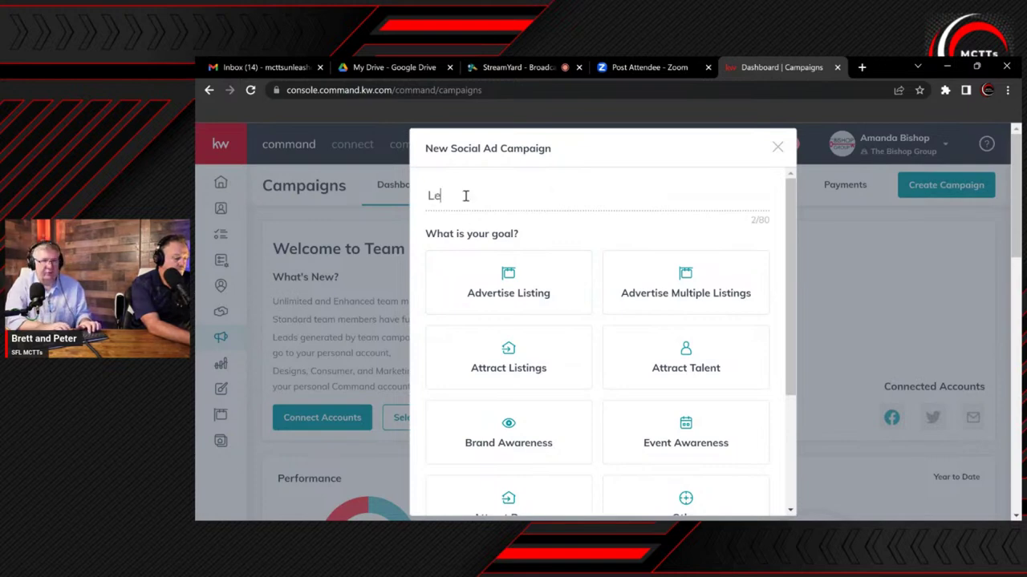
pyautogui.write('ad Genhe')
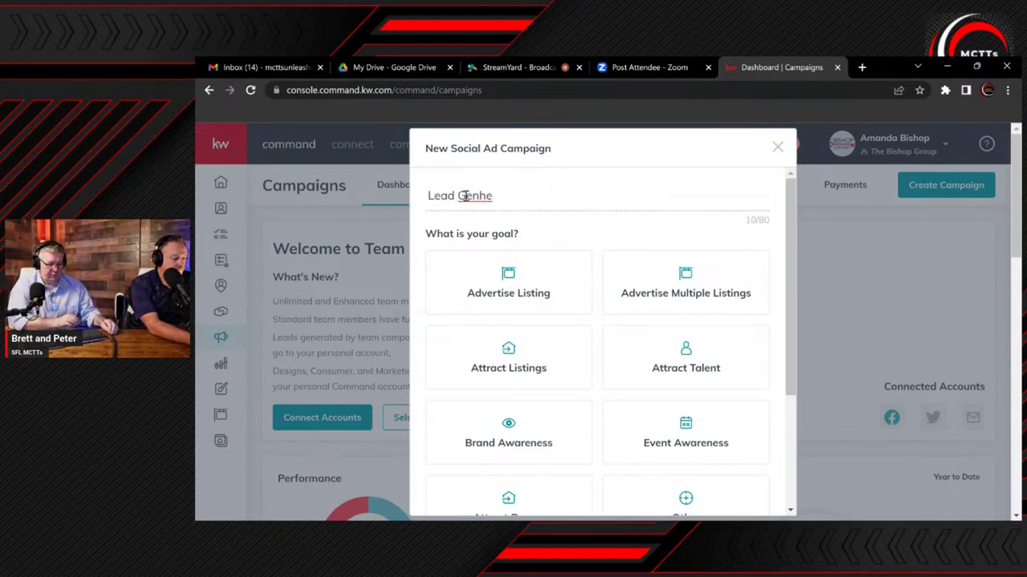
pyautogui.press('BackSpace')
pyautogui.press('BackSpace')
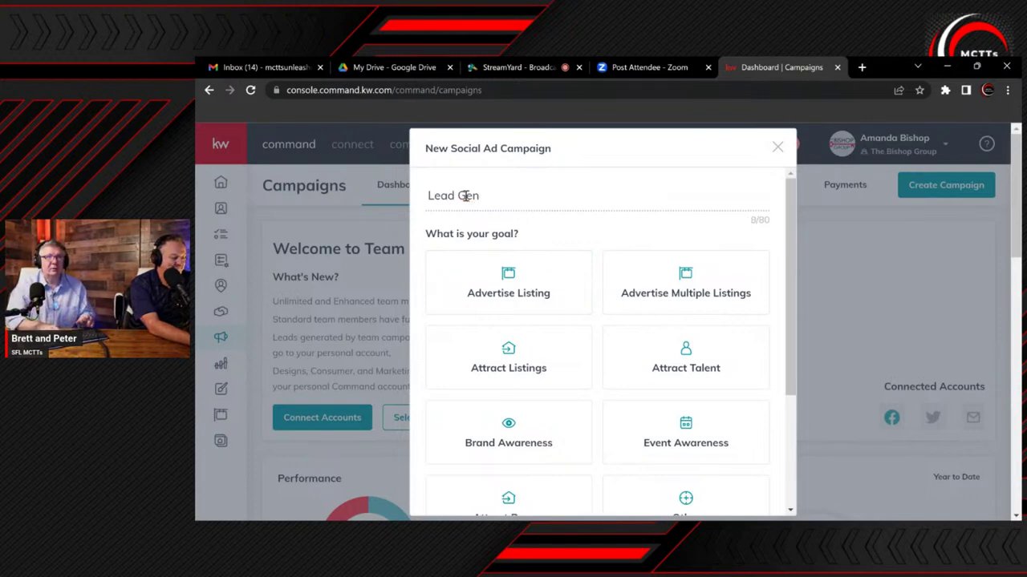
pyautogui.write('eration')
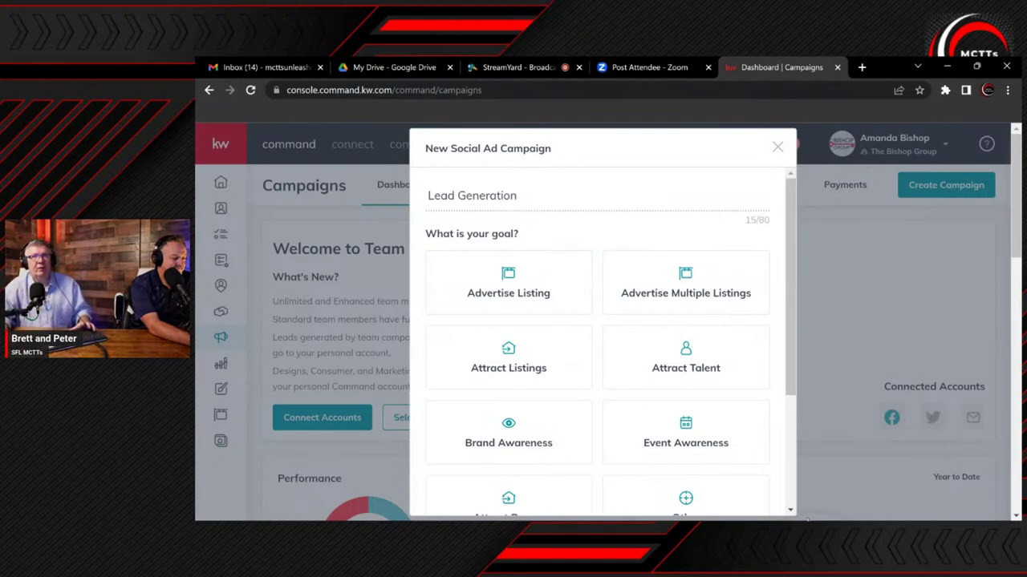
# Choose the Advertise Listing goal and tick Facebook as the ad platform
pyautogui.scroll(-2, 715, 385)
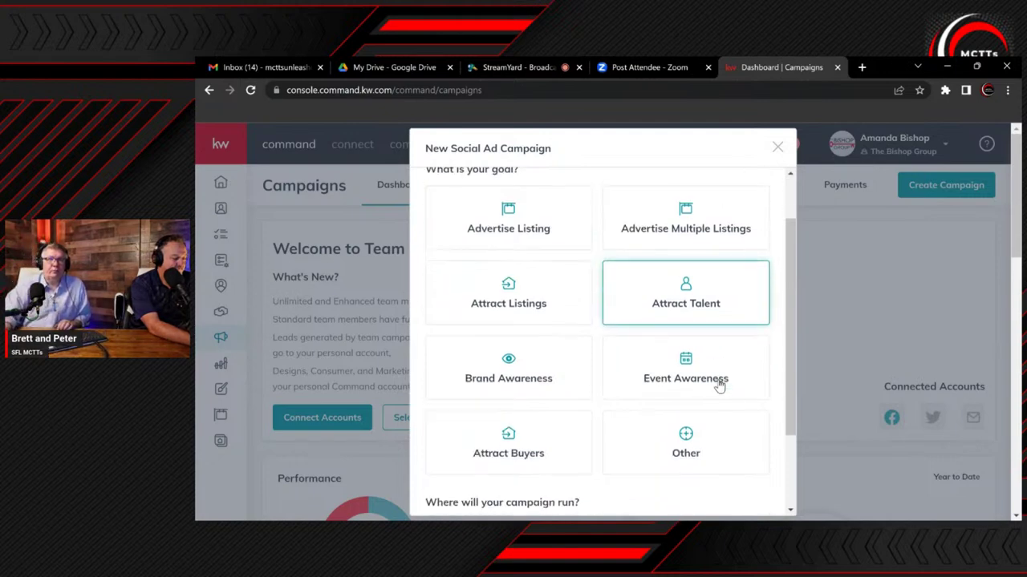
pyautogui.scroll(1, 578, 417)
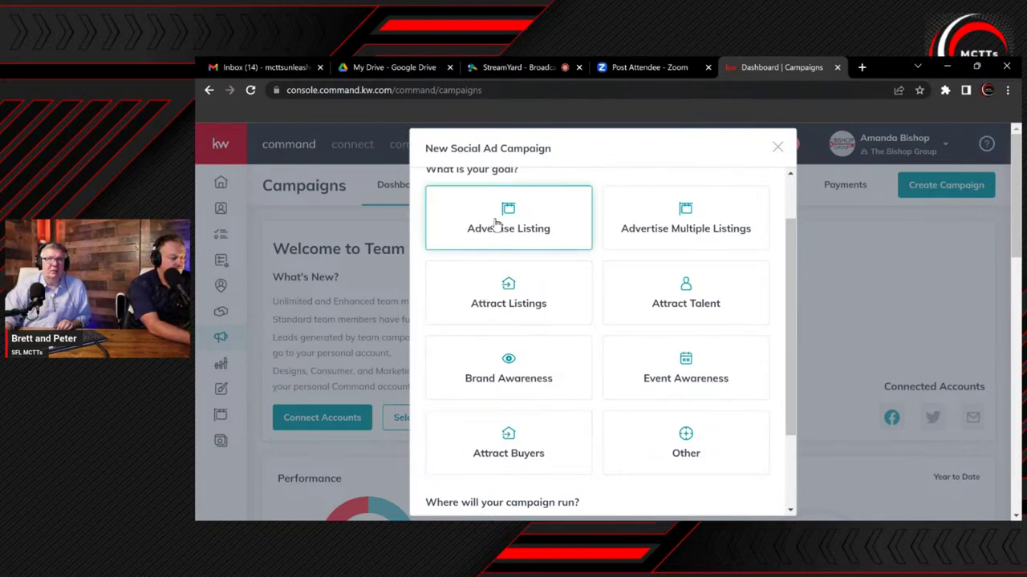
pyautogui.click(497, 224)
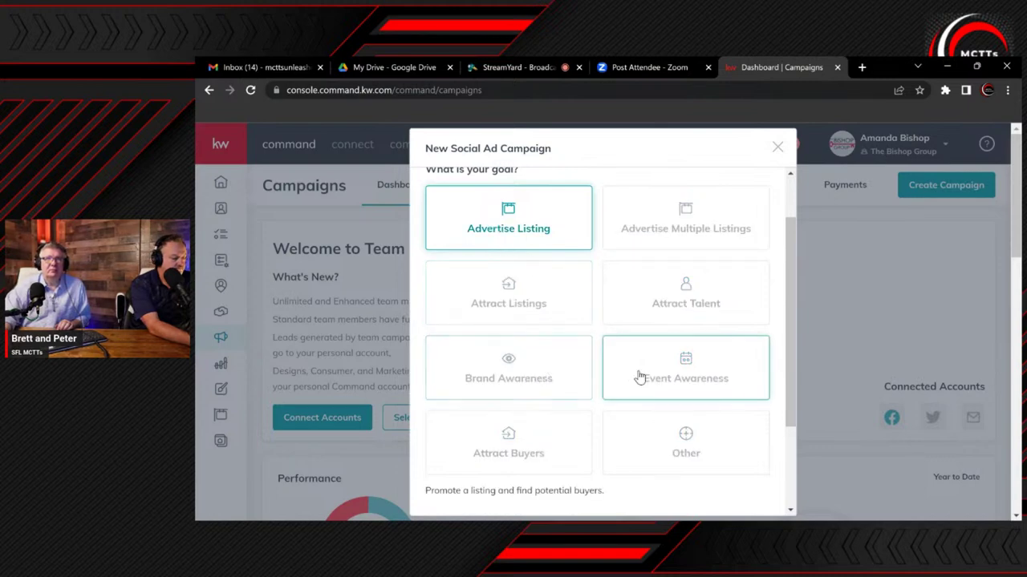
pyautogui.scroll(-3, 636, 378)
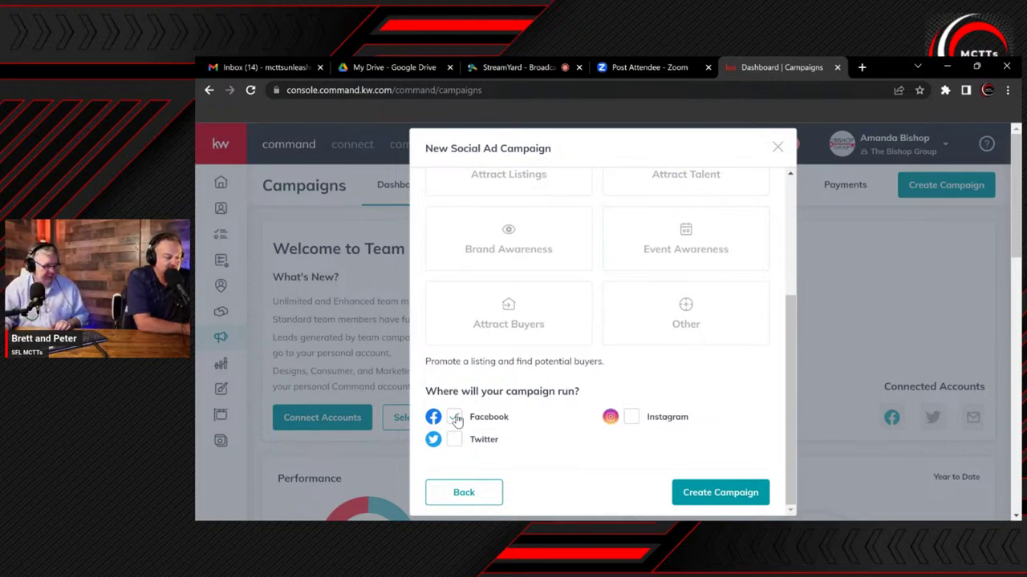
pyautogui.click(455, 418)
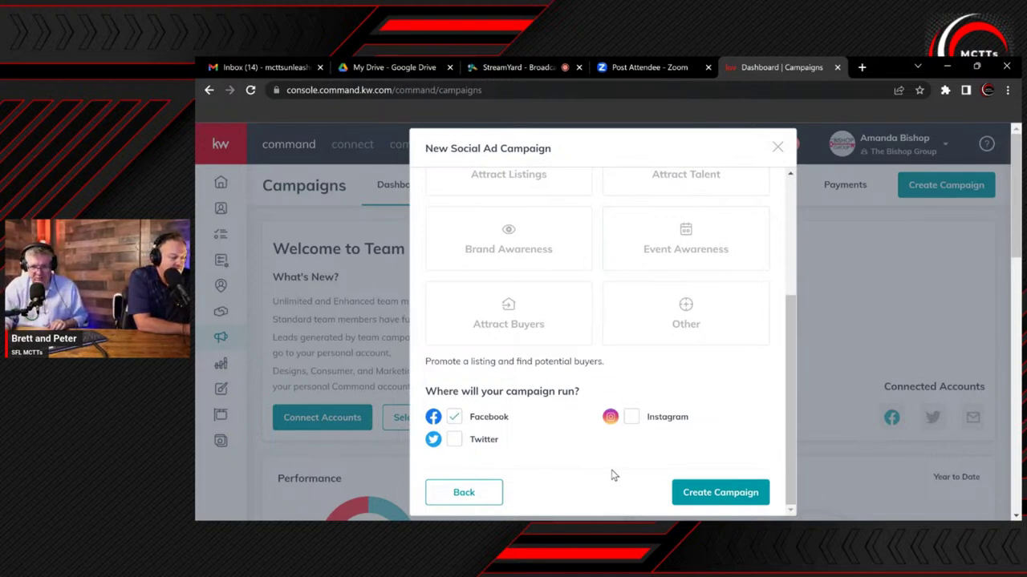
pyautogui.click(716, 494)
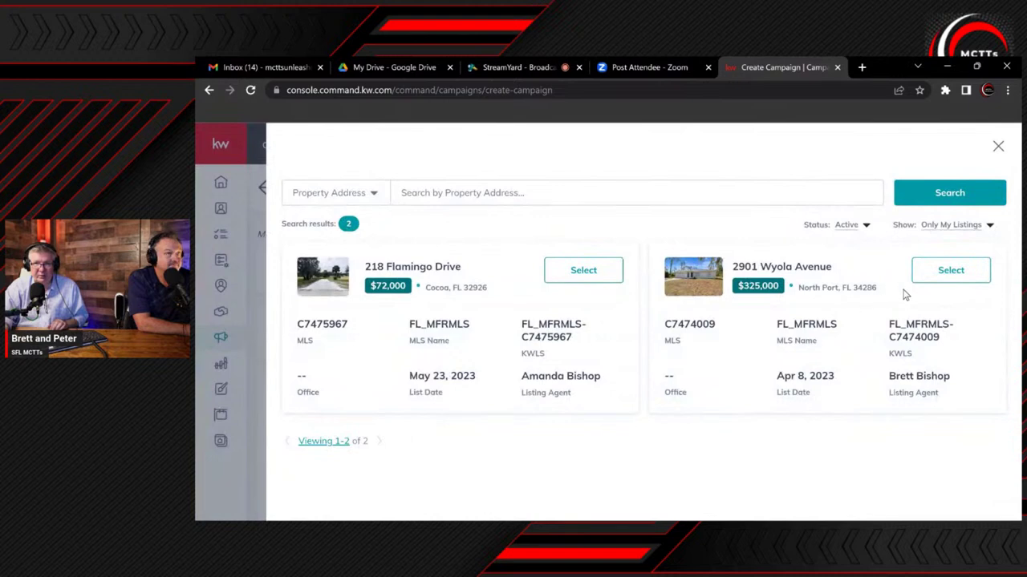
pyautogui.click(951, 271)
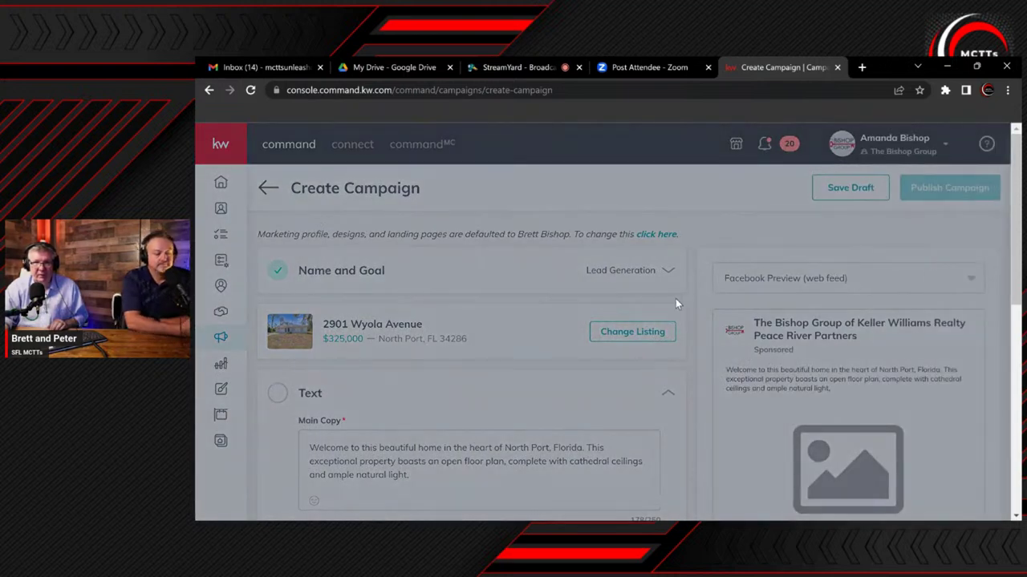
pyautogui.scroll(-1, 545, 359)
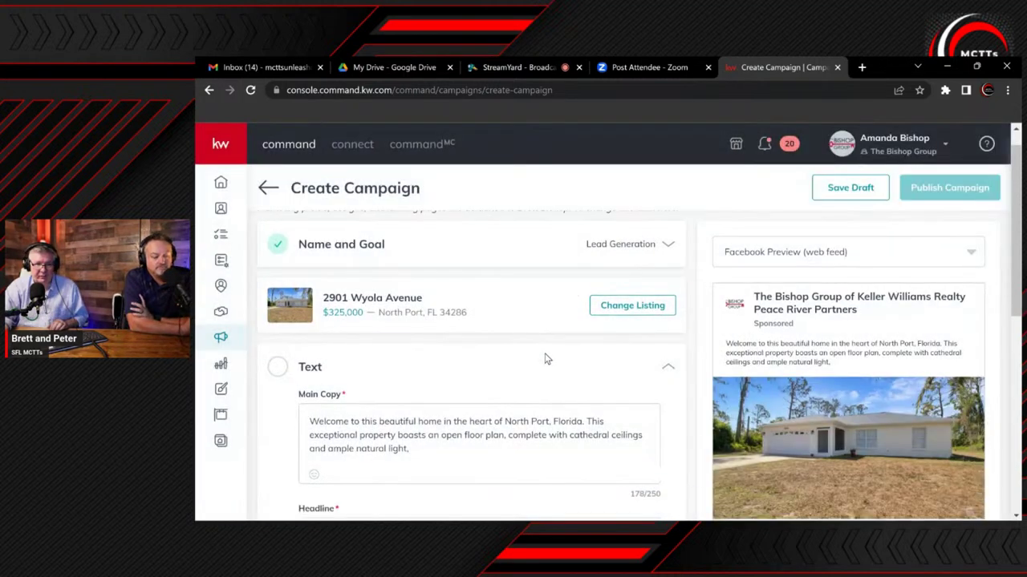
pyautogui.scroll(-3, 545, 359)
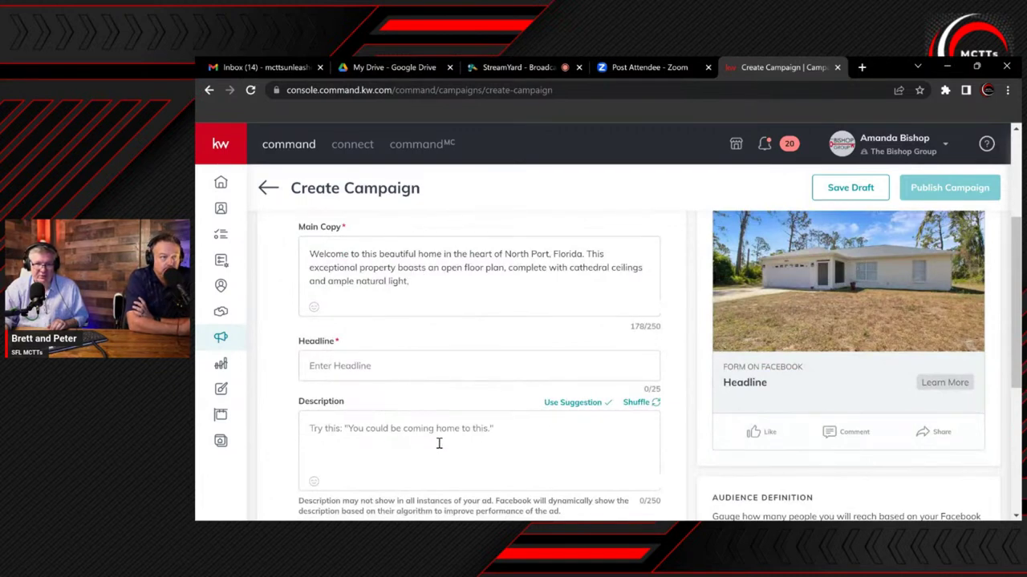
pyautogui.scroll(-5, 444, 438)
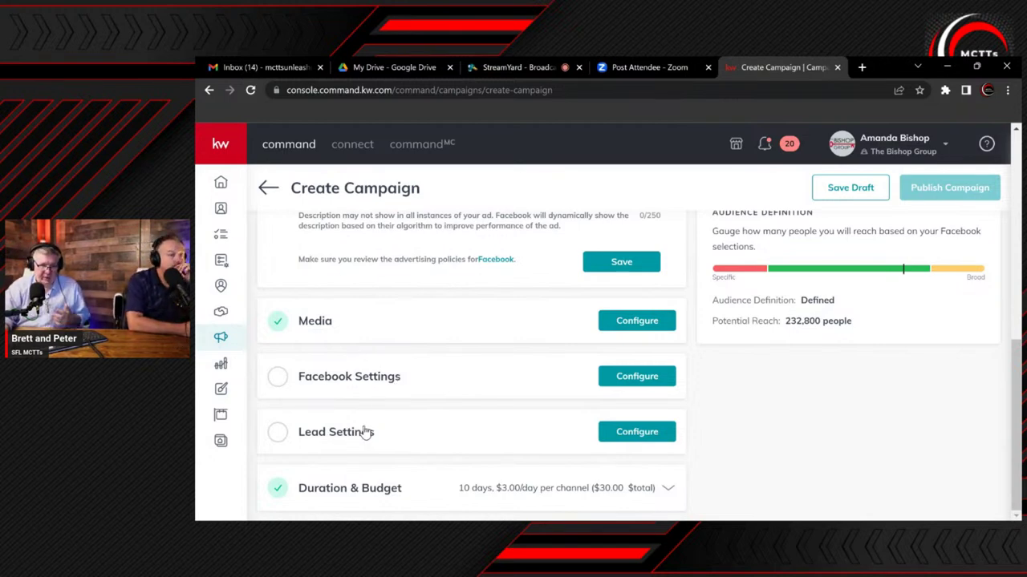
pyautogui.scroll(3, 454, 417)
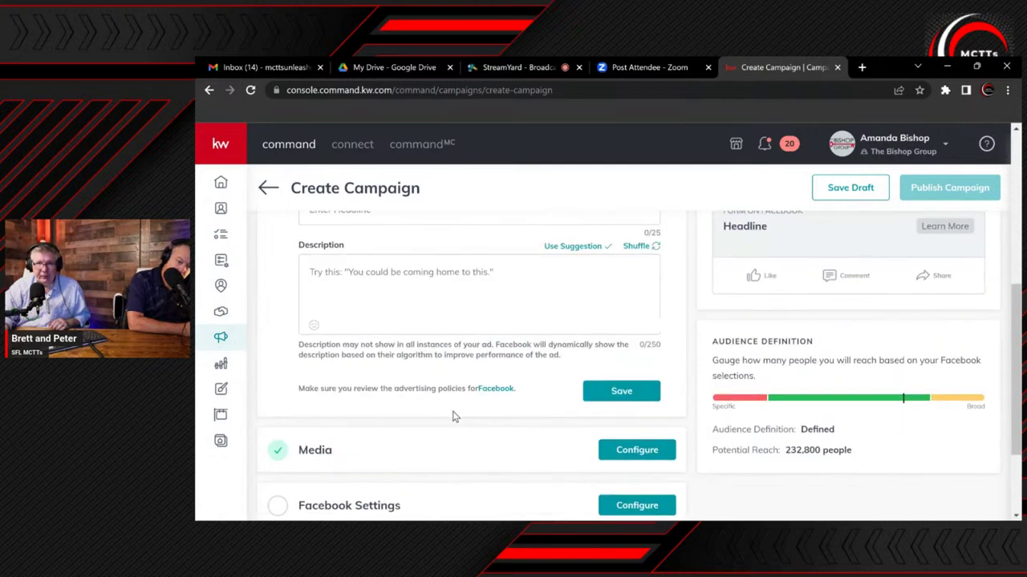
pyautogui.scroll(2, 453, 417)
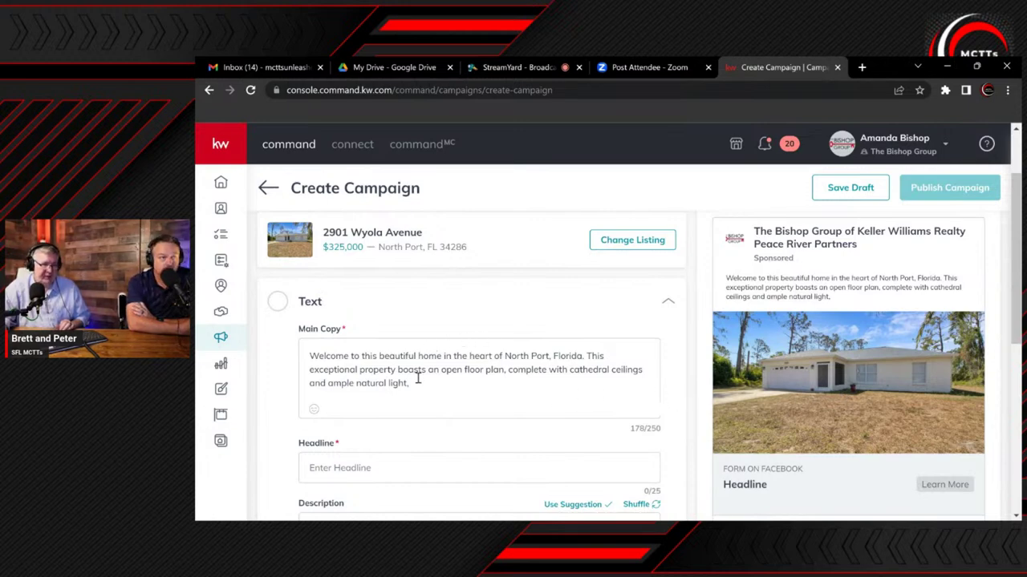
# Prefix the main copy with 'For Sale $325,000 | North Port Florida |', fixing the price typo
pyautogui.click(308, 356)
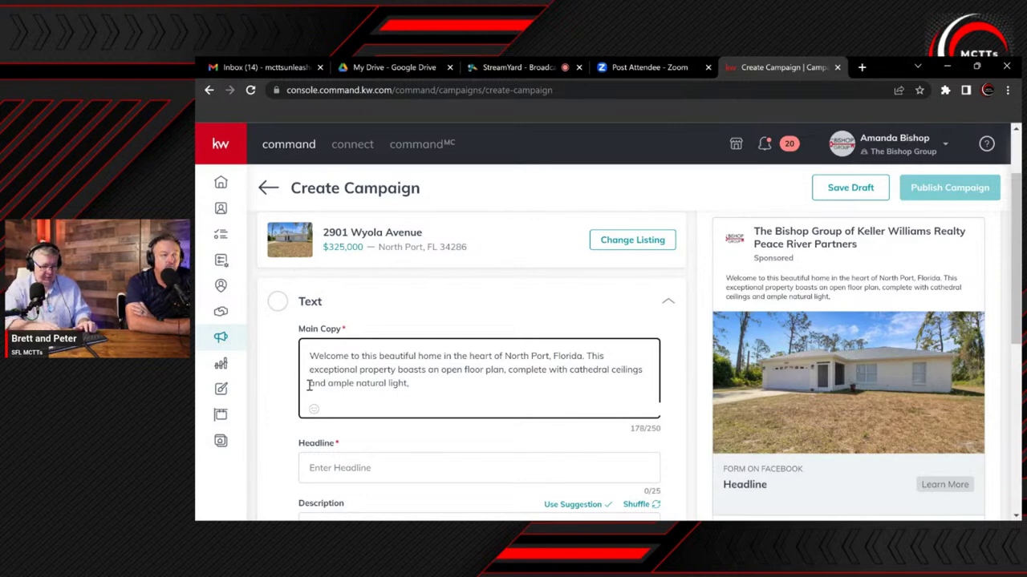
pyautogui.write('For Sal')
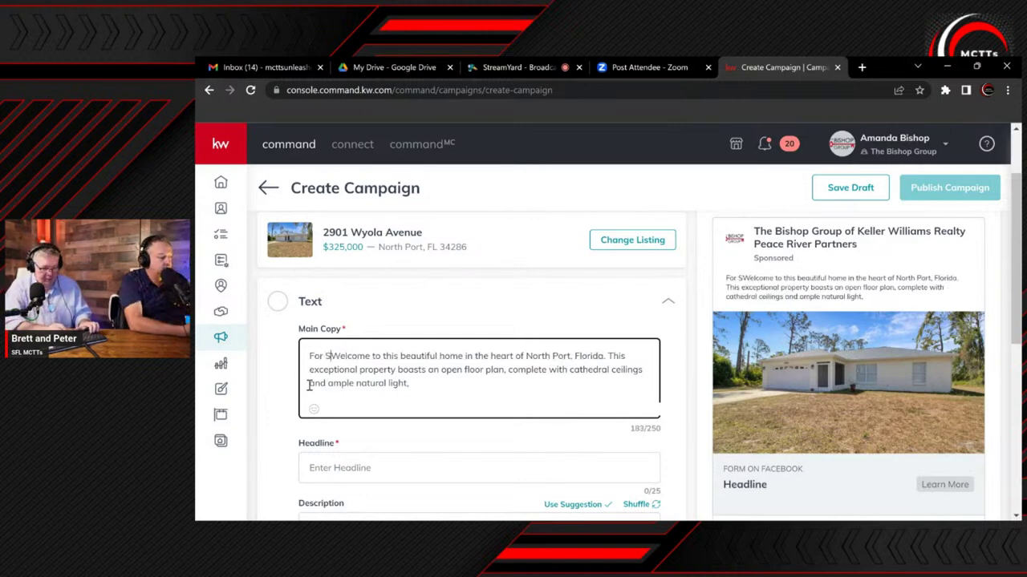
pyautogui.write('e')
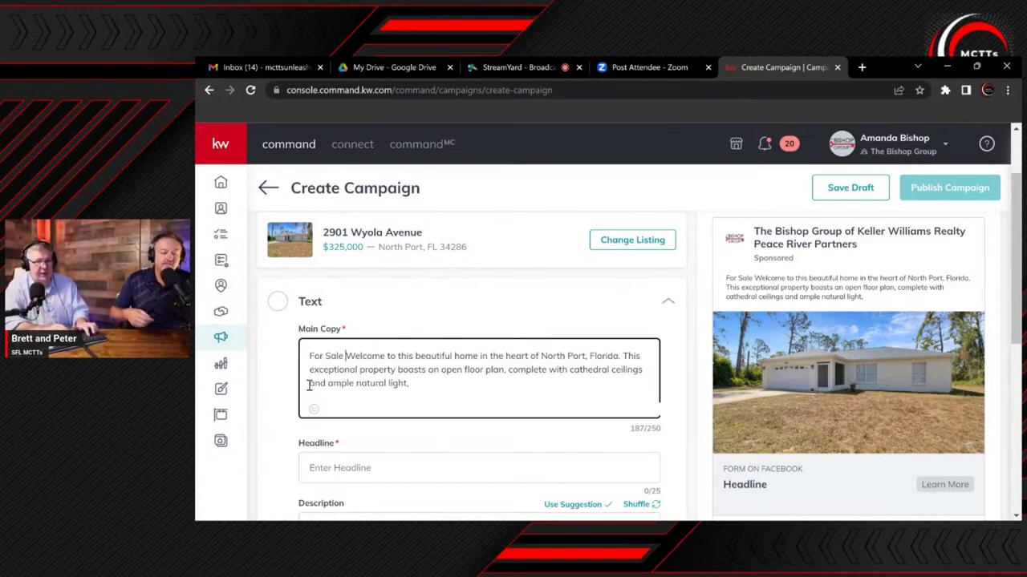
pyautogui.write('$')
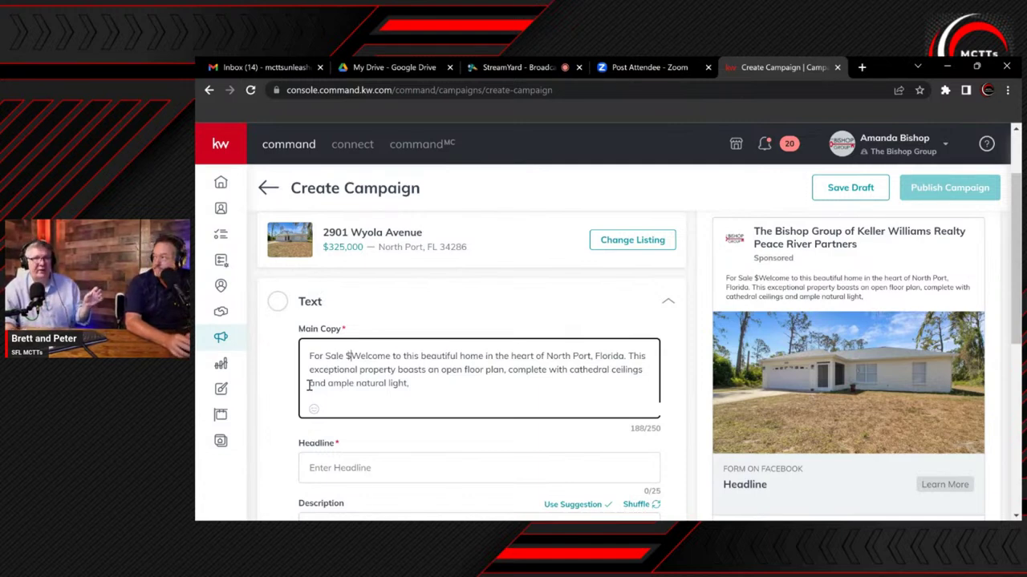
pyautogui.write('399')
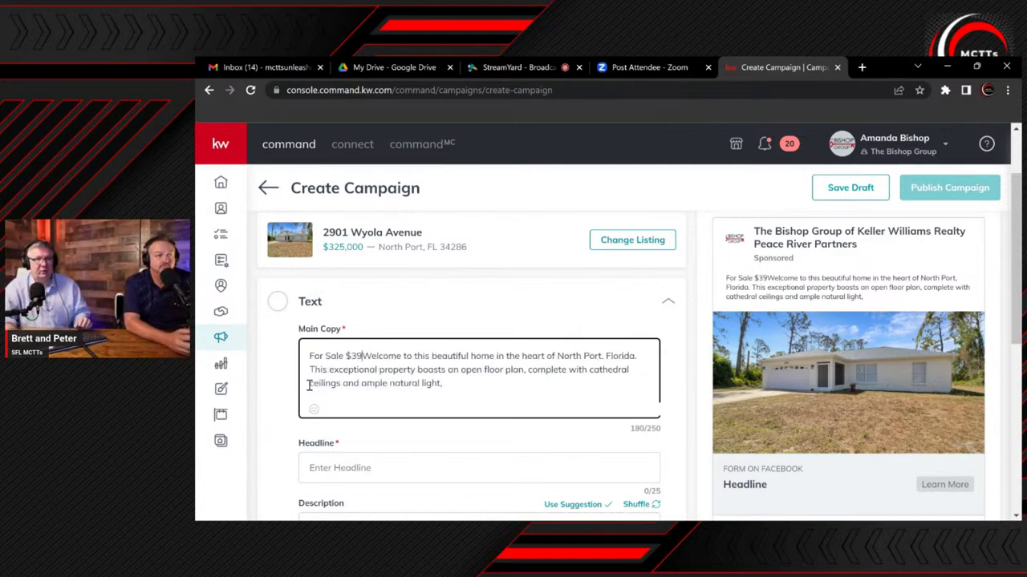
pyautogui.write('.')
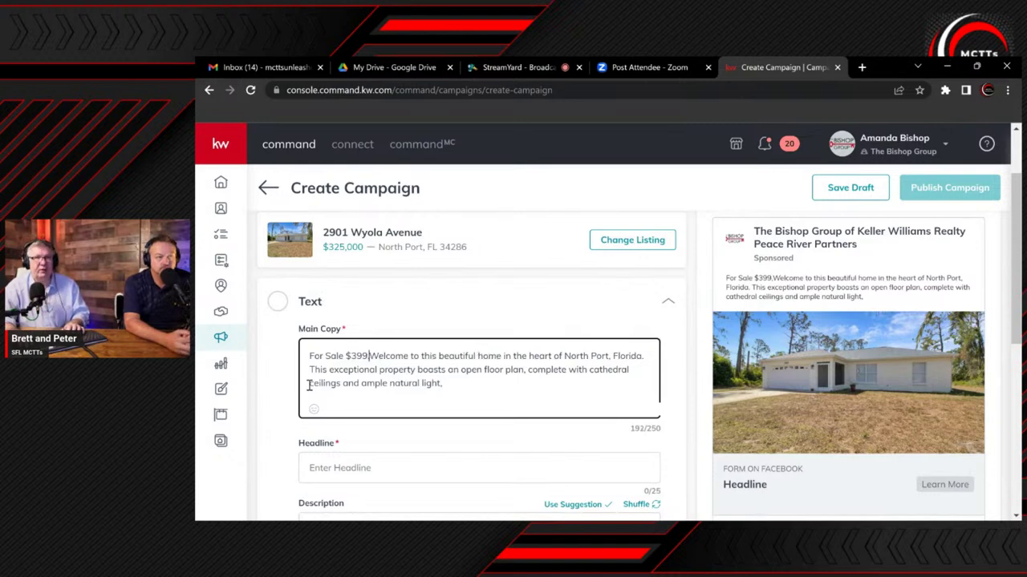
pyautogui.write('00000')
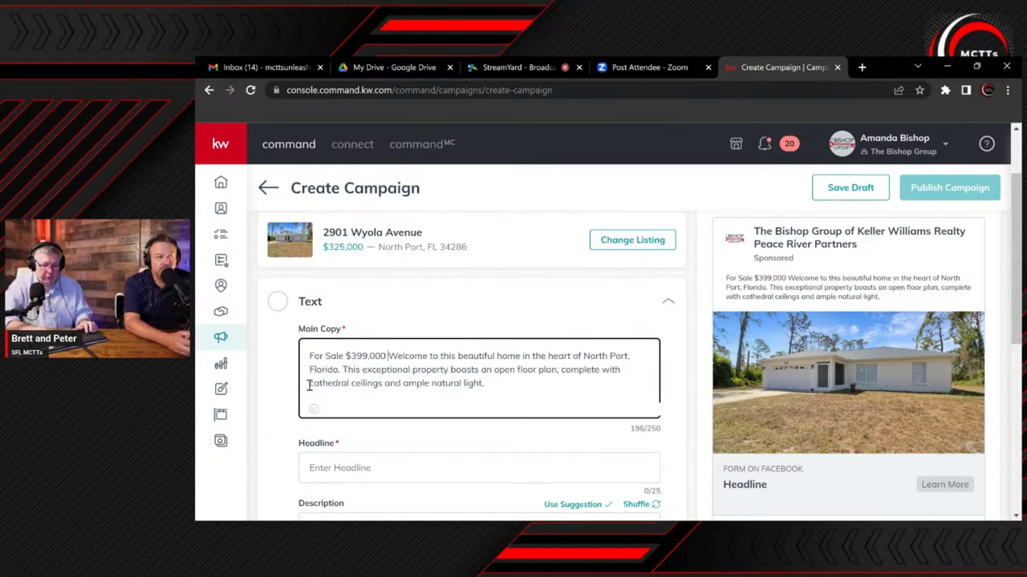
pyautogui.write(' |')
pyautogui.click(361, 356)
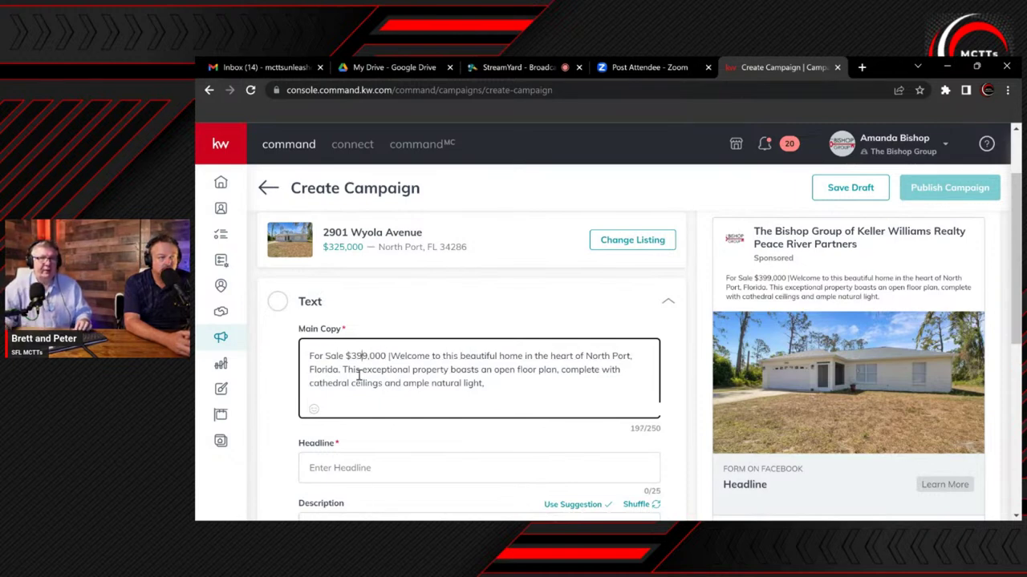
pyautogui.press('BackSpace')
pyautogui.press('BackSpace')
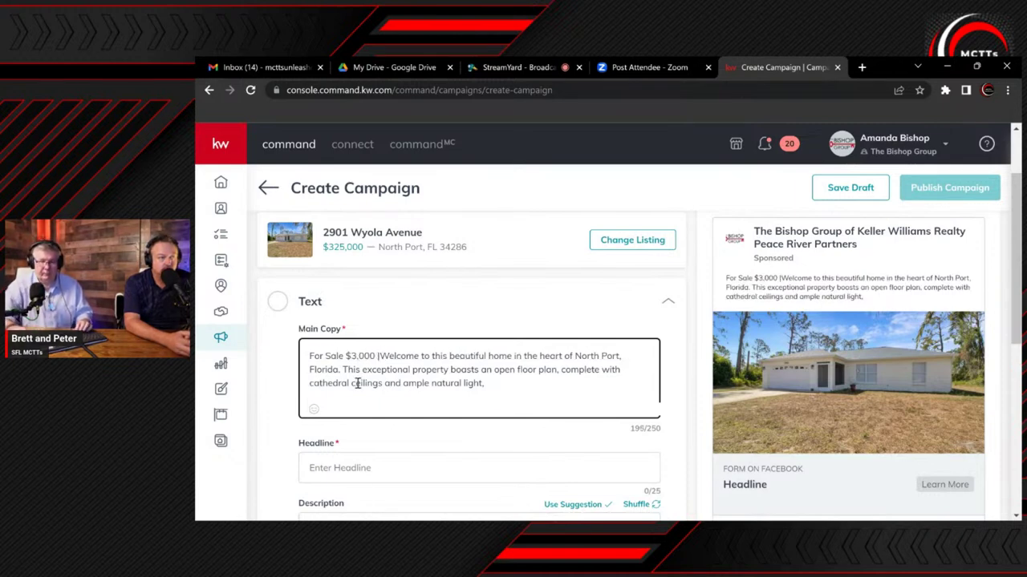
pyautogui.write('25')
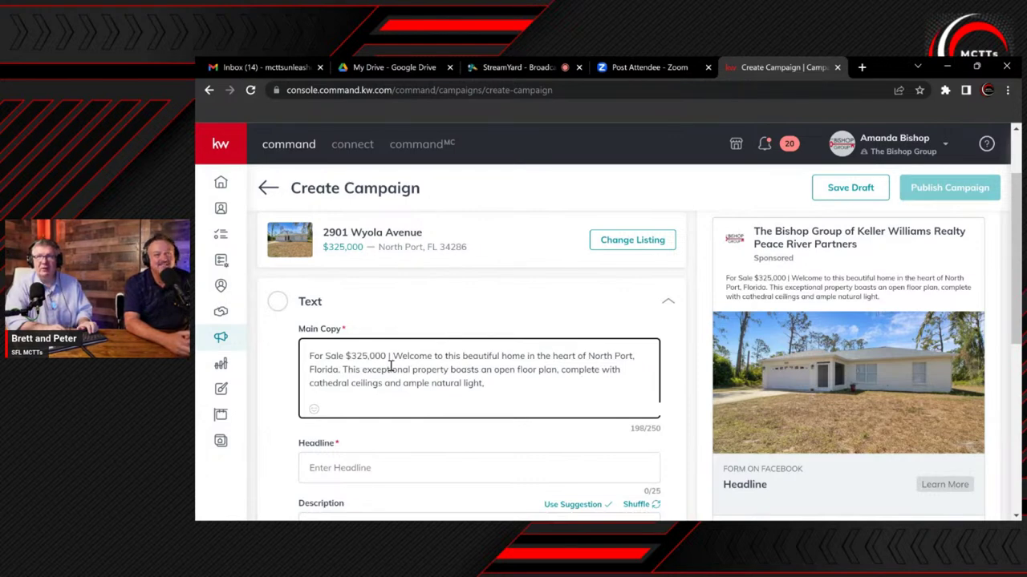
pyautogui.write('North ')
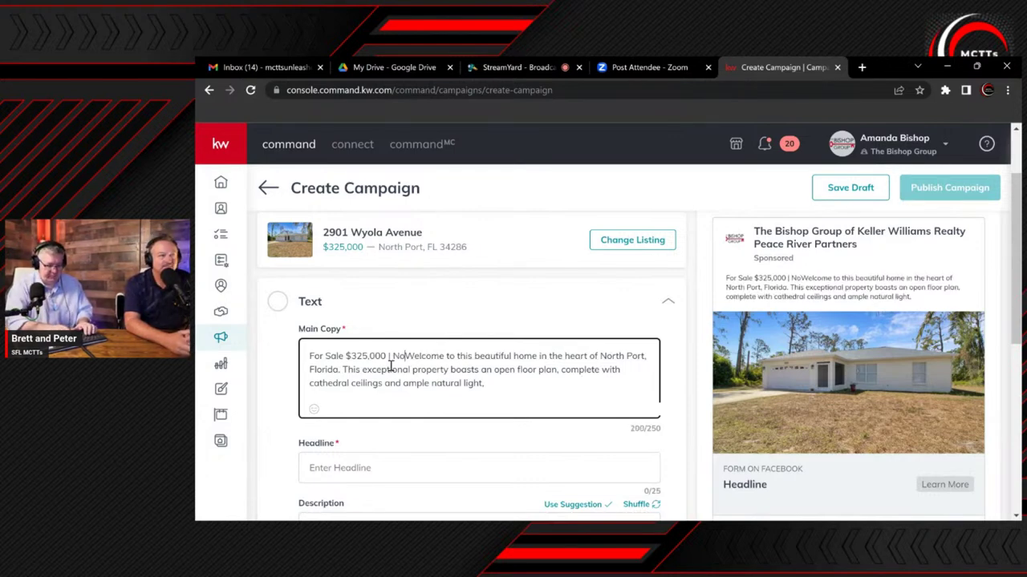
pyautogui.write('Port')
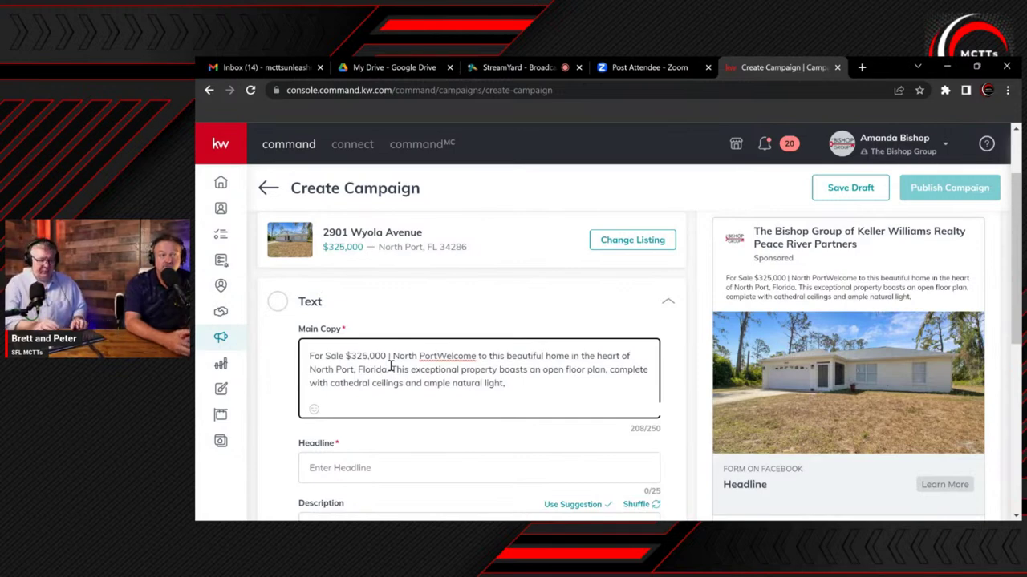
pyautogui.write('Florida |')
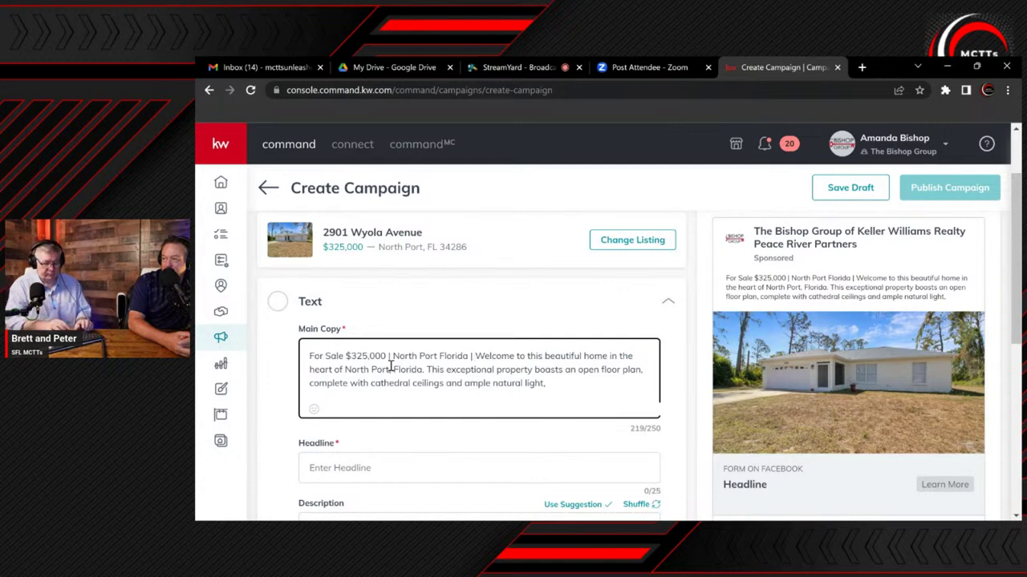
# Append '3 Beds | 2 Baths | Large Yard' to the main copy's opening line
pyautogui.write('3 Beds')
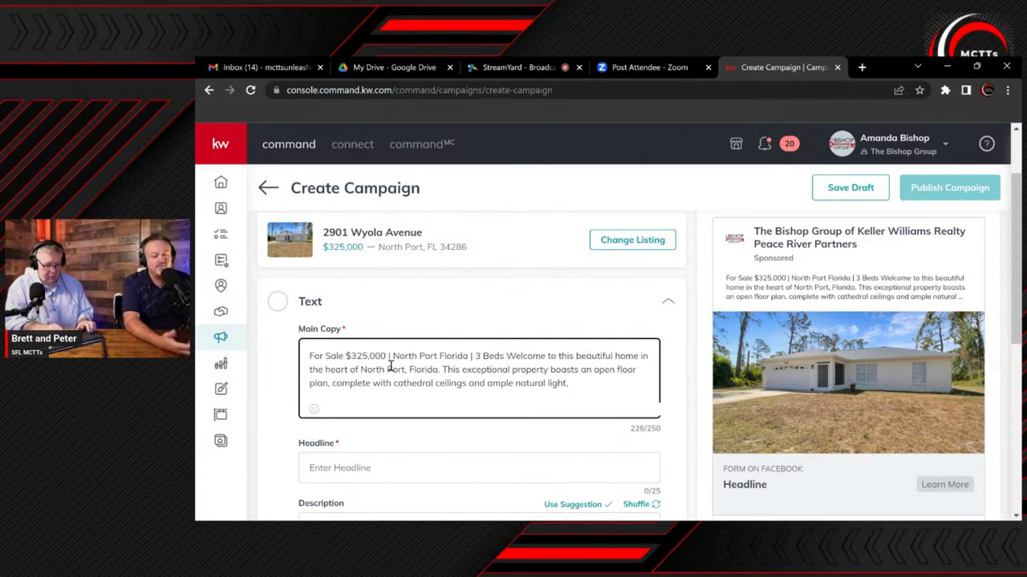
pyautogui.write(' | 2 Bath')
pyautogui.press('BackSpace')
pyautogui.write('s')
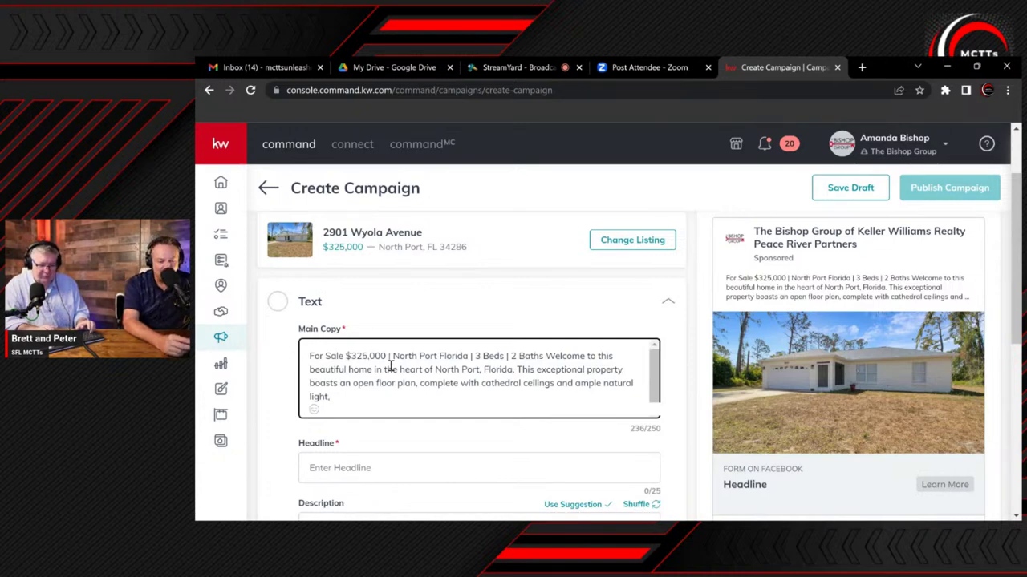
pyautogui.write('|')
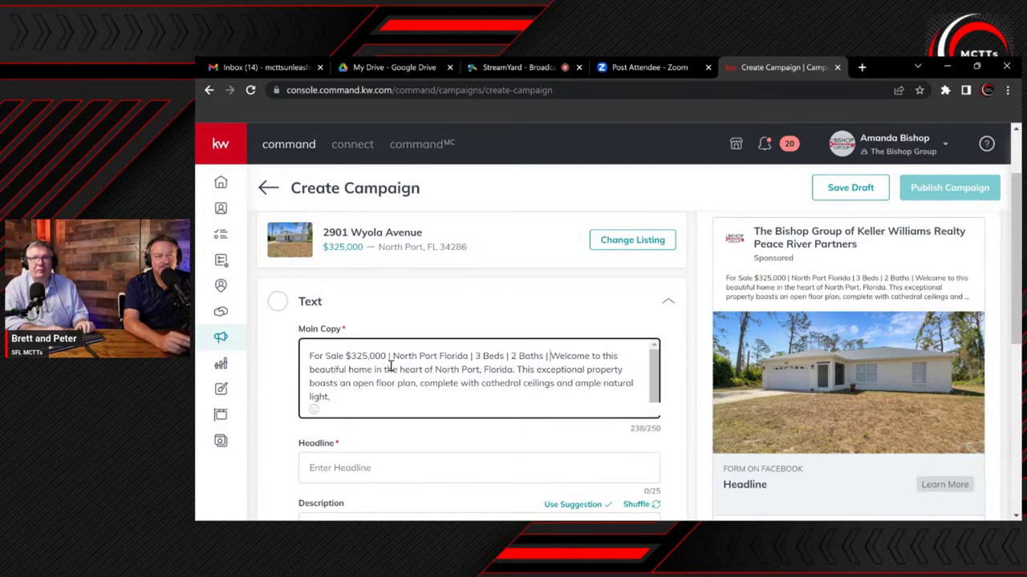
pyautogui.write('Lo')
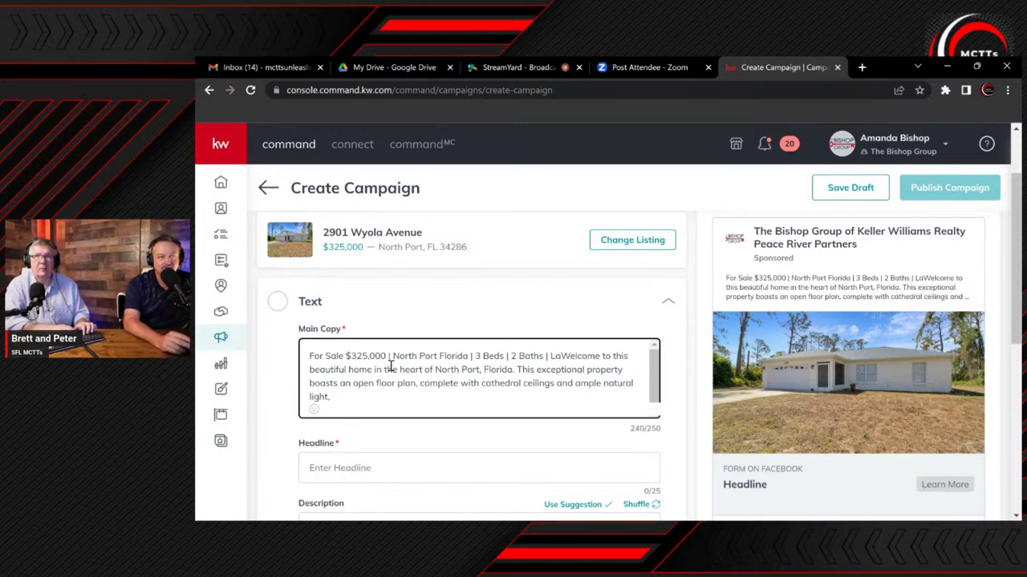
pyautogui.write('rge ')
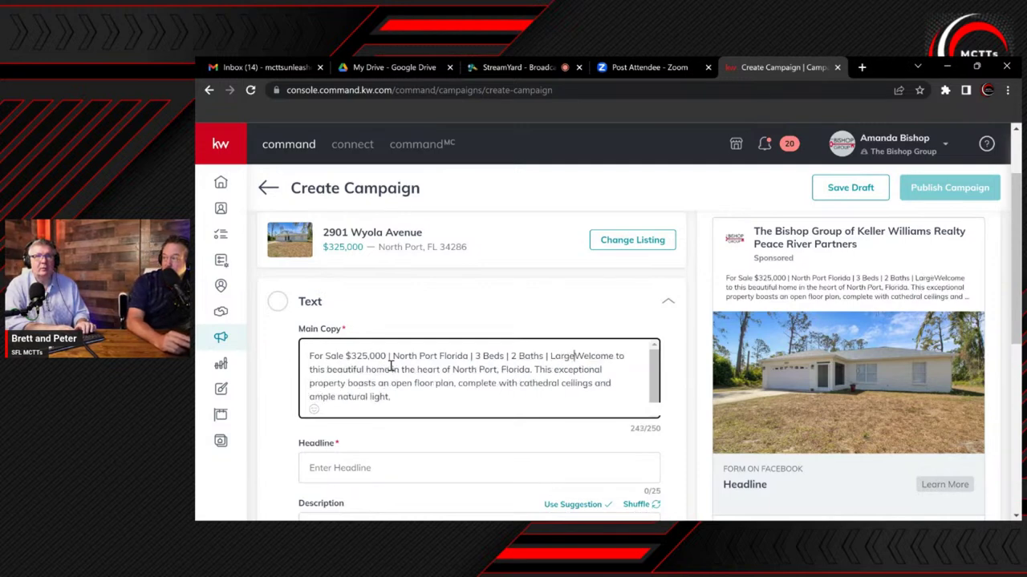
pyautogui.write('L')
pyautogui.press('BackSpace')
pyautogui.write('Yard')
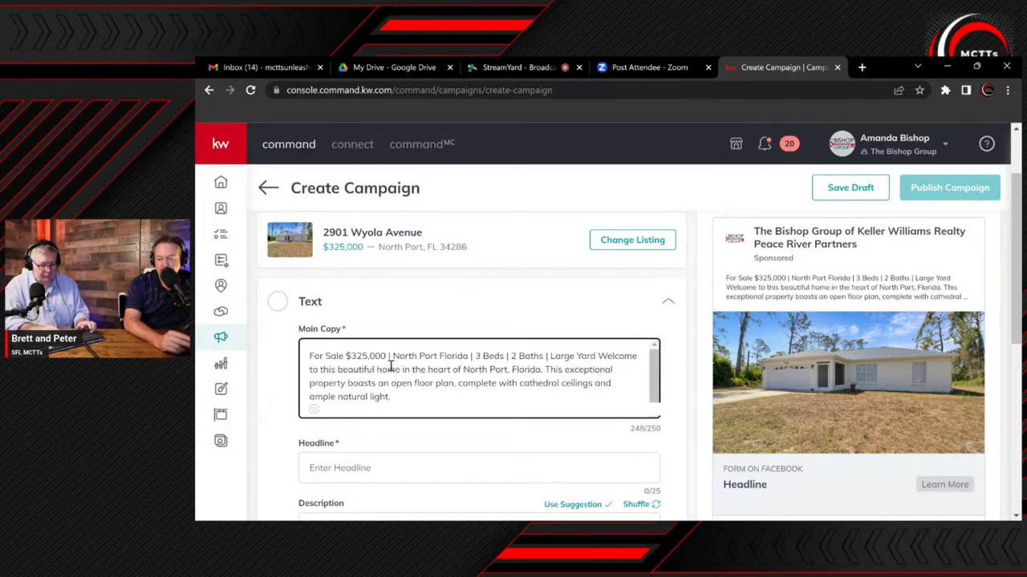
# Put the welcome sentence on its own line and drop the trailing comma, reaching 250/250
pyautogui.press('Return')
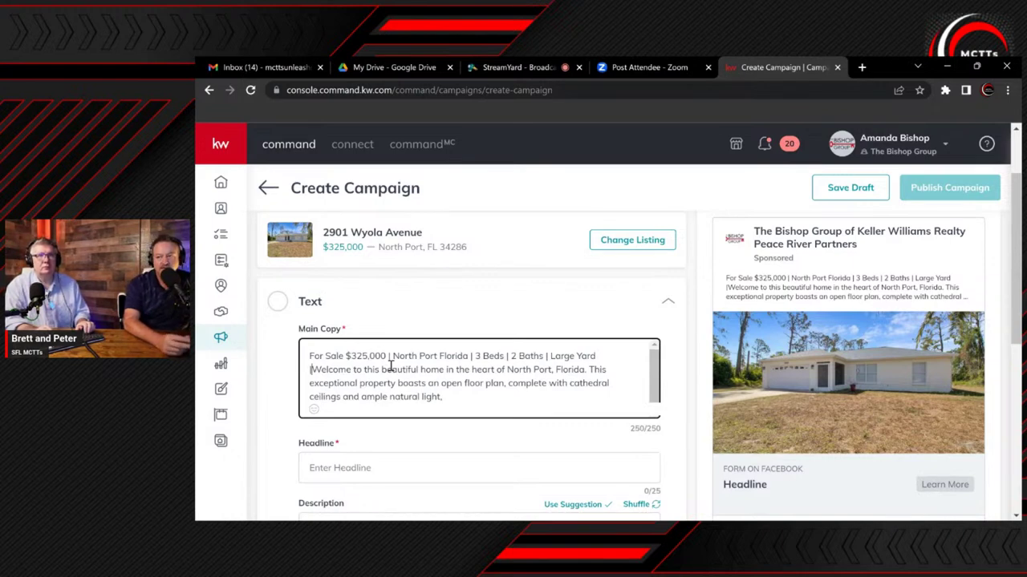
pyautogui.press('Left')
pyautogui.write('|')
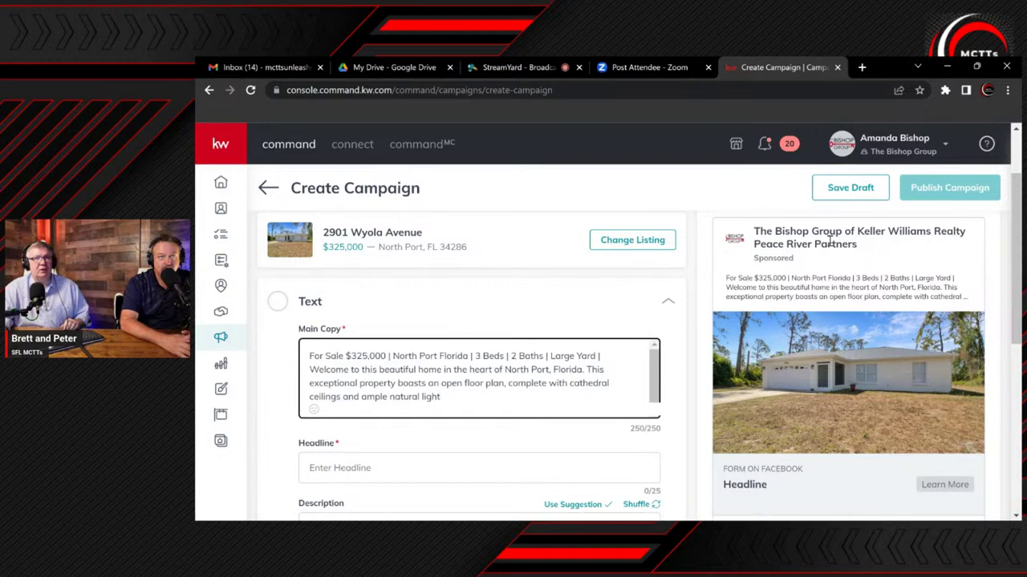
# Replace the overlong 'Click Learn More To See 3' headline with 'Just Listed North Port'
pyautogui.scroll(-1, 536, 336)
pyautogui.scroll(-2, 536, 336)
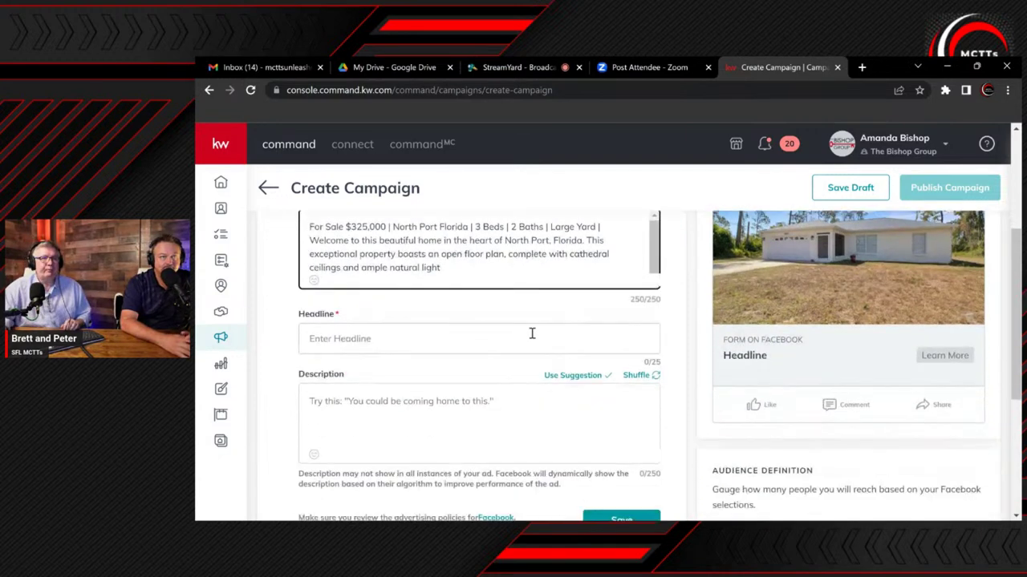
pyautogui.click(342, 332)
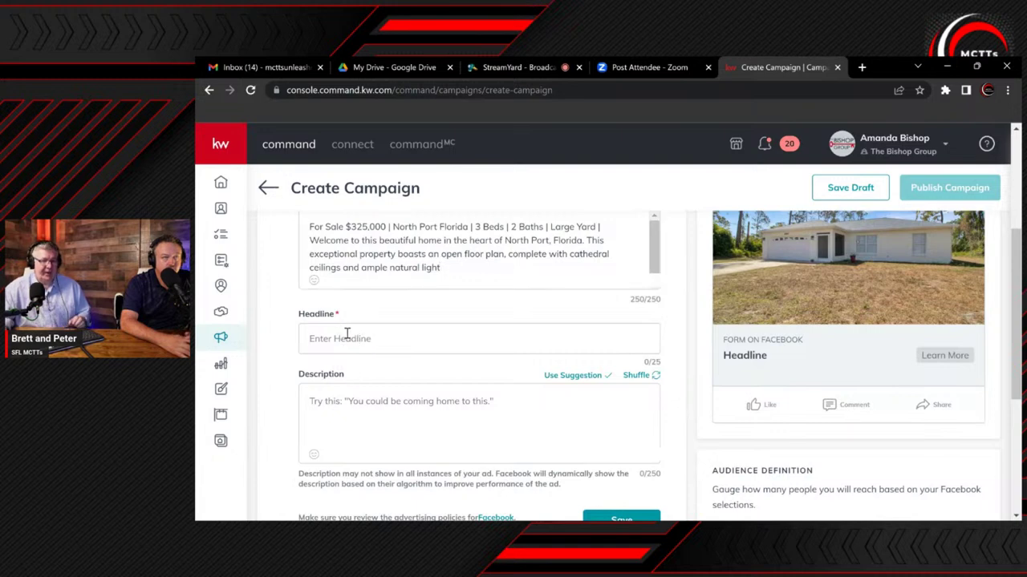
pyautogui.write('Cli')
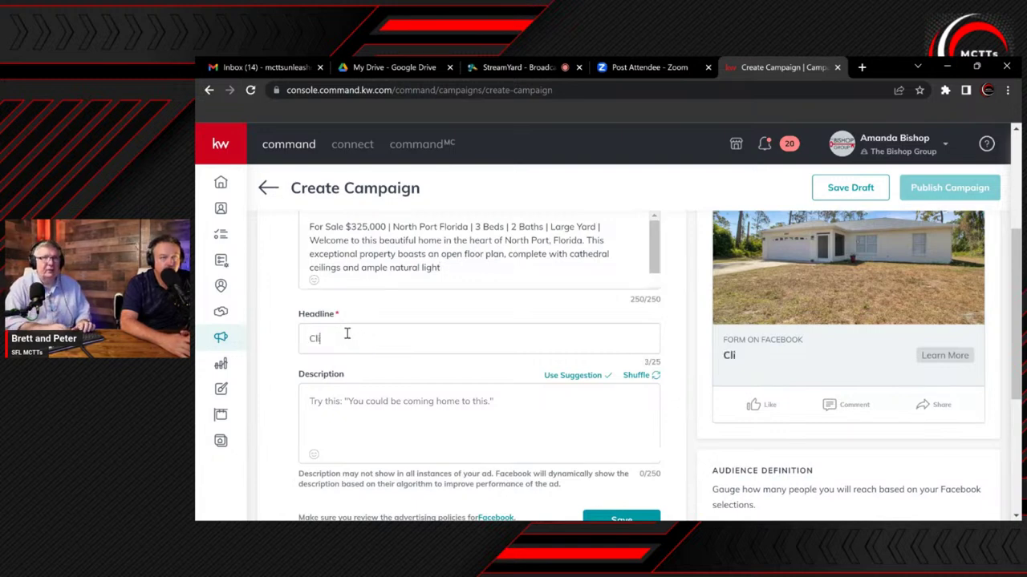
pyautogui.write('ck ')
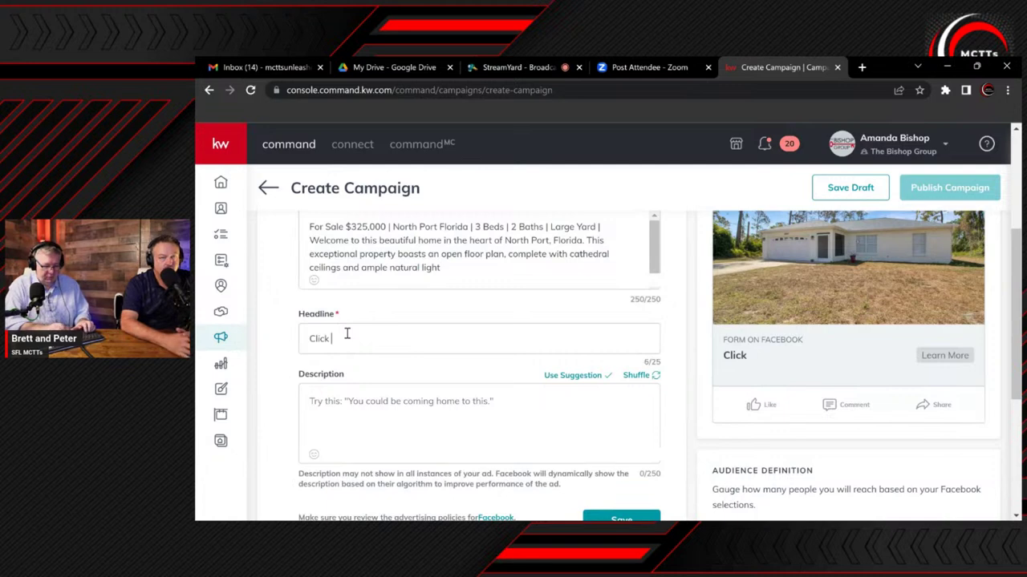
pyautogui.write('Learn')
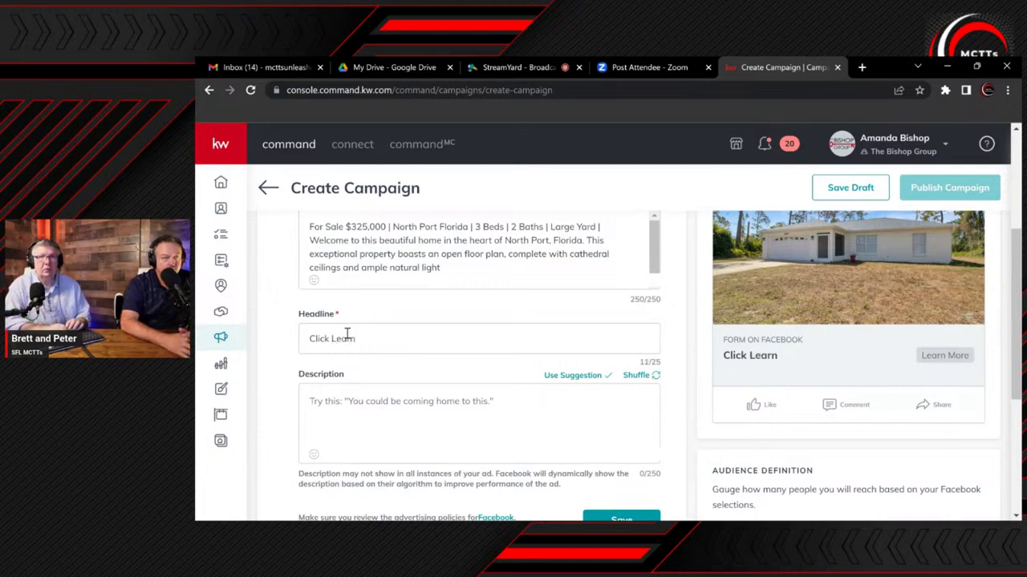
pyautogui.write(' More To See 3')
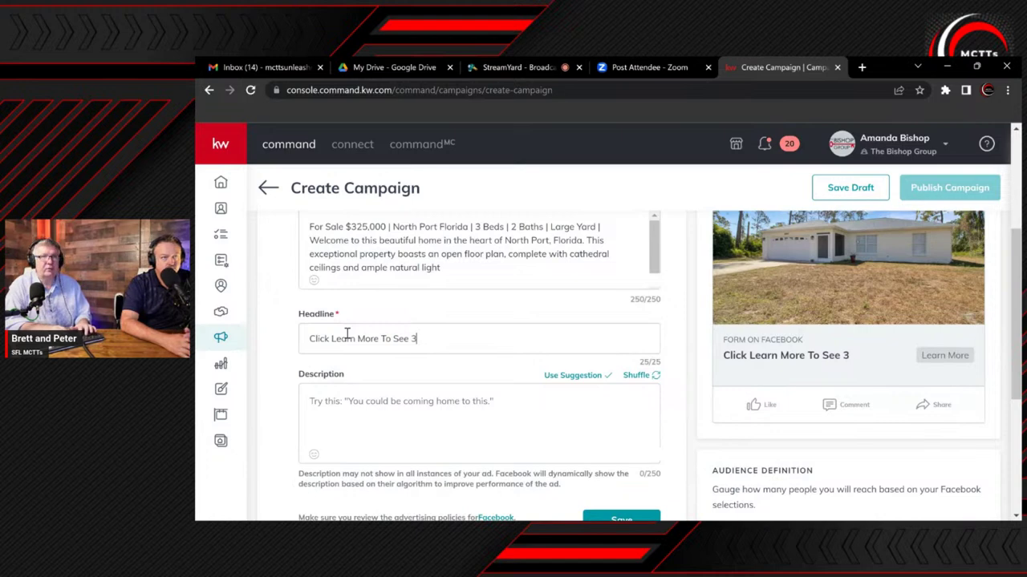
pyautogui.press('BackSpace')
pyautogui.press('BackSpace')
pyautogui.press('BackSpace')
pyautogui.press('BackSpace')
pyautogui.press('BackSpace')
pyautogui.press('BackSpace')
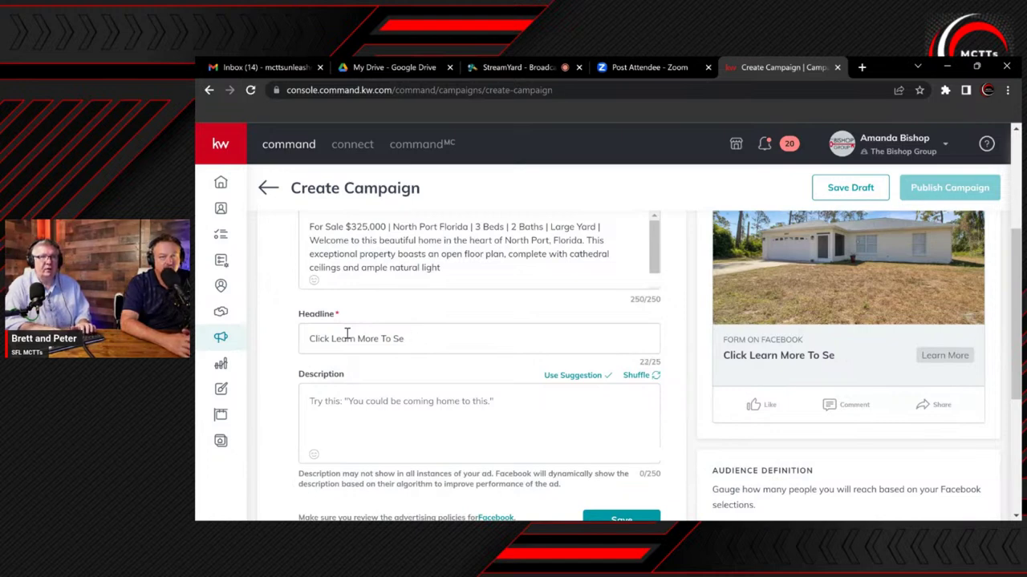
pyautogui.press('BackSpace')
pyautogui.press('BackSpace')
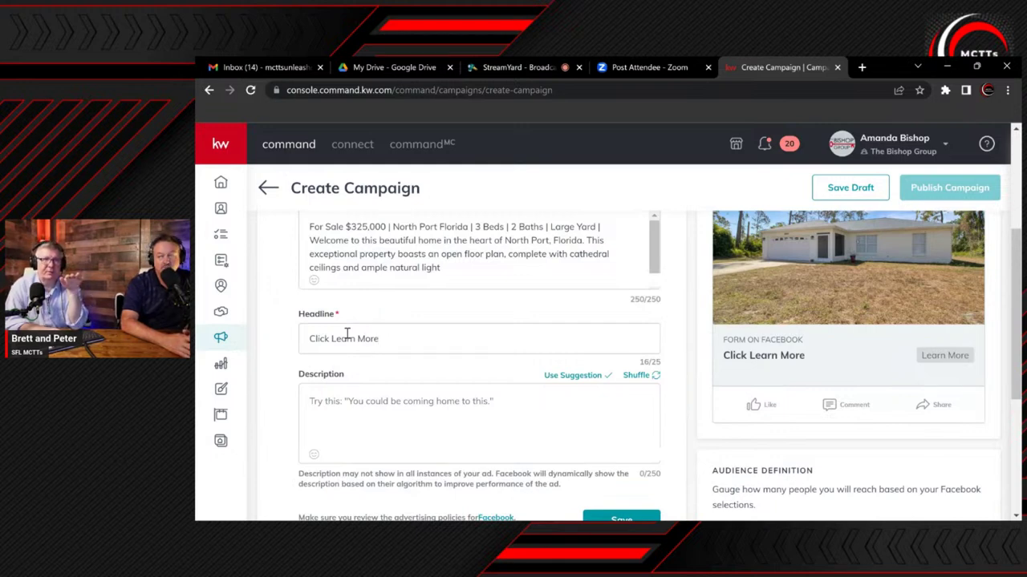
pyautogui.press('BackSpace')
pyautogui.press('BackSpace')
pyautogui.press('BackSpace')
pyautogui.press('BackSpace')
pyautogui.press('BackSpace')
pyautogui.press('BackSpace')
pyautogui.press('BackSpace')
pyautogui.press('BackSpace')
pyautogui.press('BackSpace')
pyautogui.press('BackSpace')
pyautogui.press('BackSpace')
pyautogui.press('BackSpace')
pyautogui.press('BackSpace')
pyautogui.press('BackSpace')
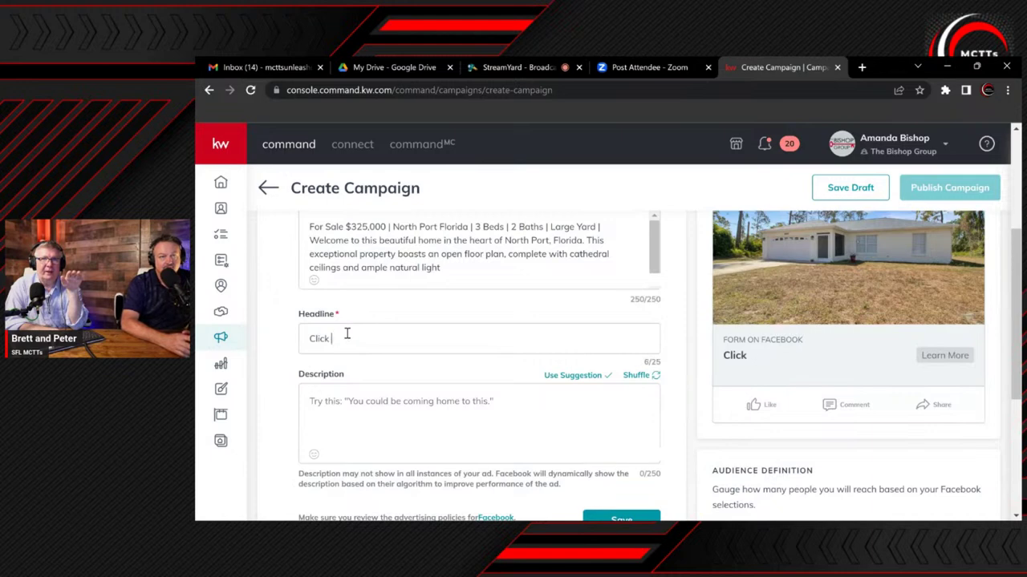
pyautogui.press('BackSpace')
pyautogui.press('BackSpace')
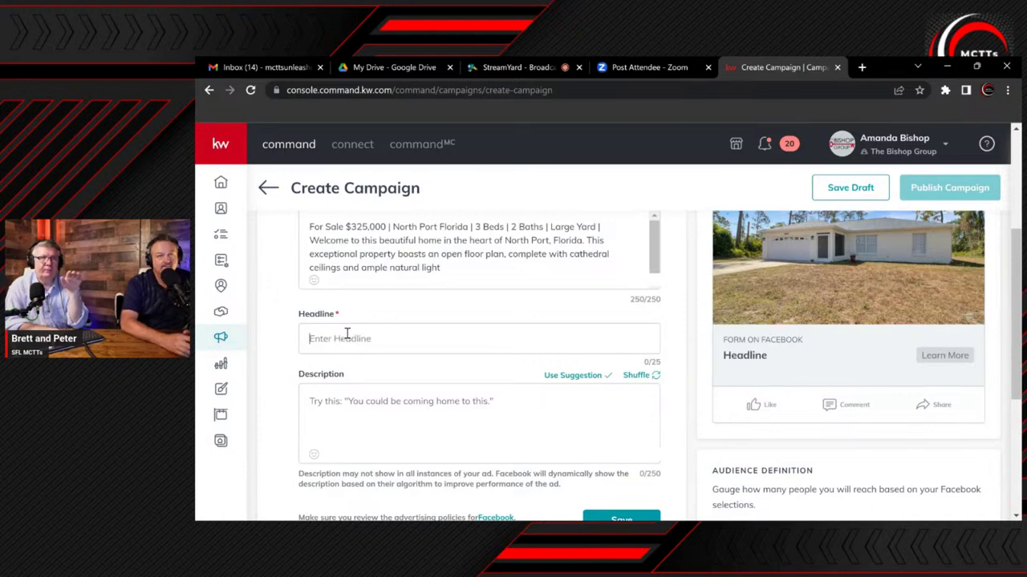
pyautogui.write('Just ')
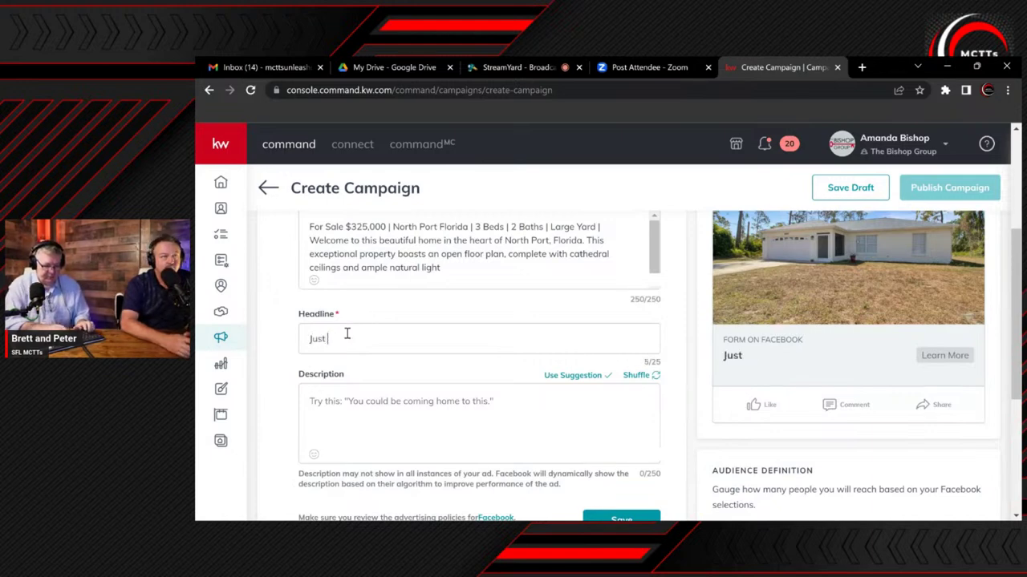
pyautogui.write('Listed ')
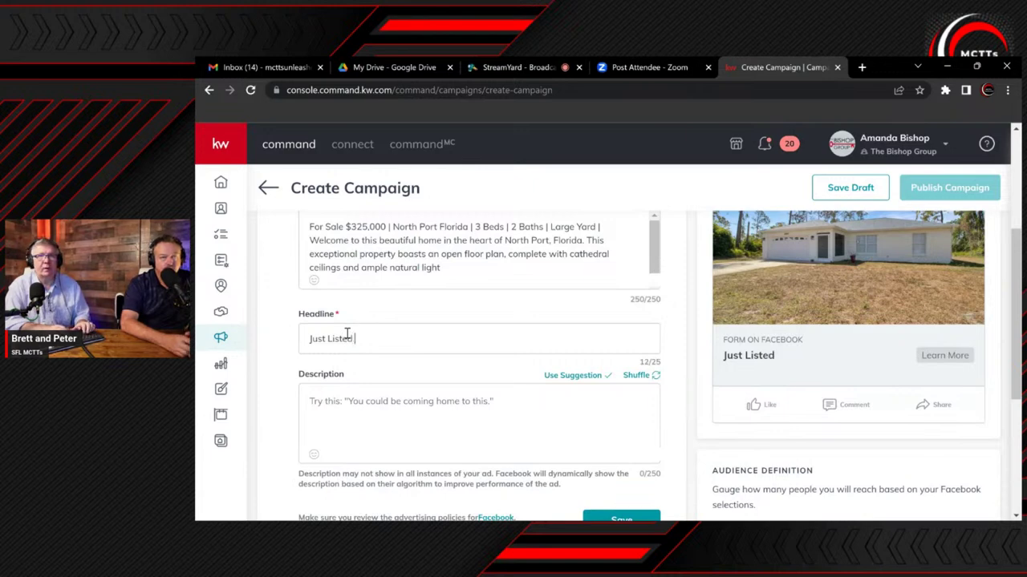
pyautogui.write('Nort')
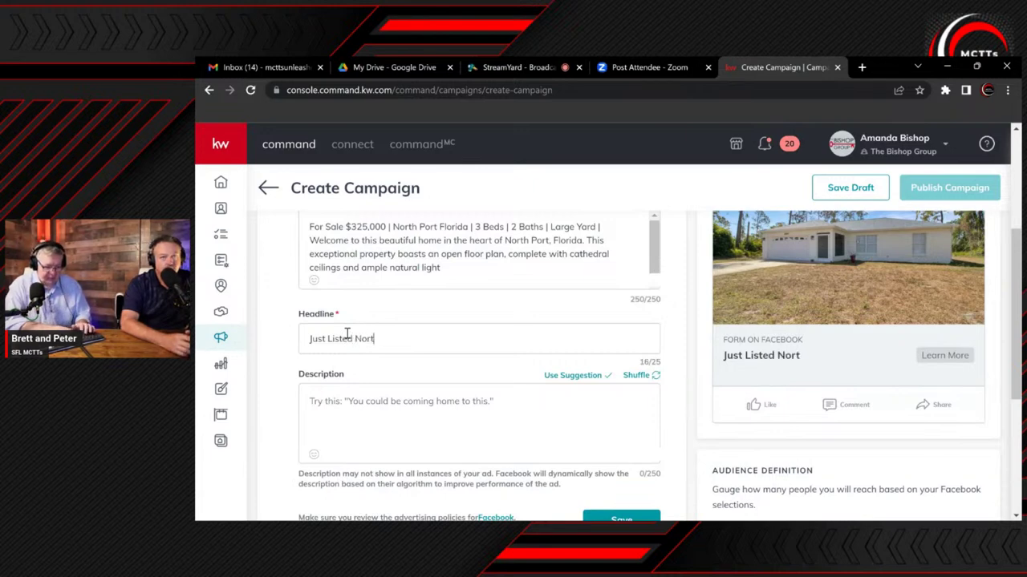
pyautogui.write('h Port')
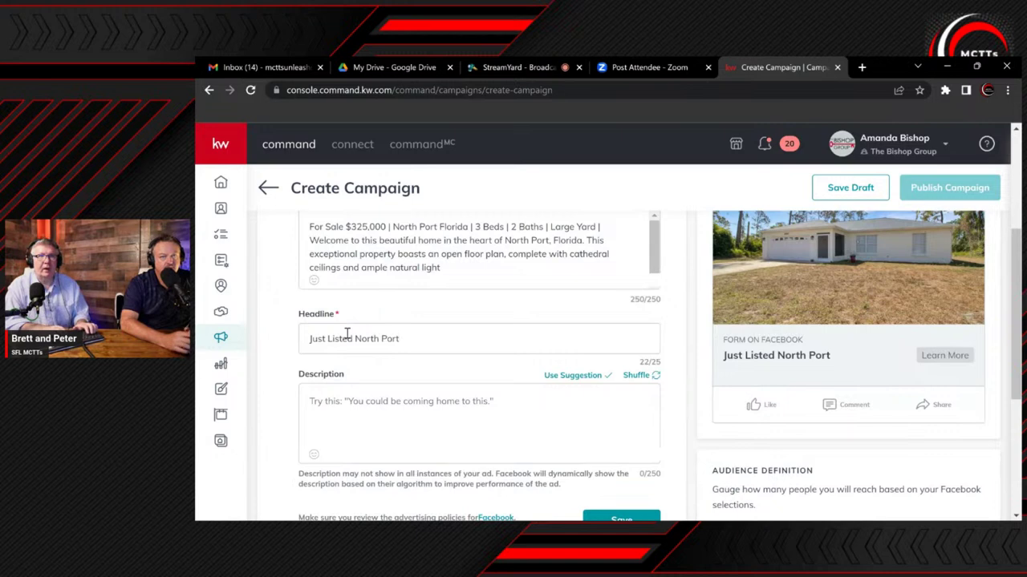
pyautogui.press('Tab')
# Enter the description 'Click Learn More To See 30+ Pics, Maps & Info'
pyautogui.write('Cl')
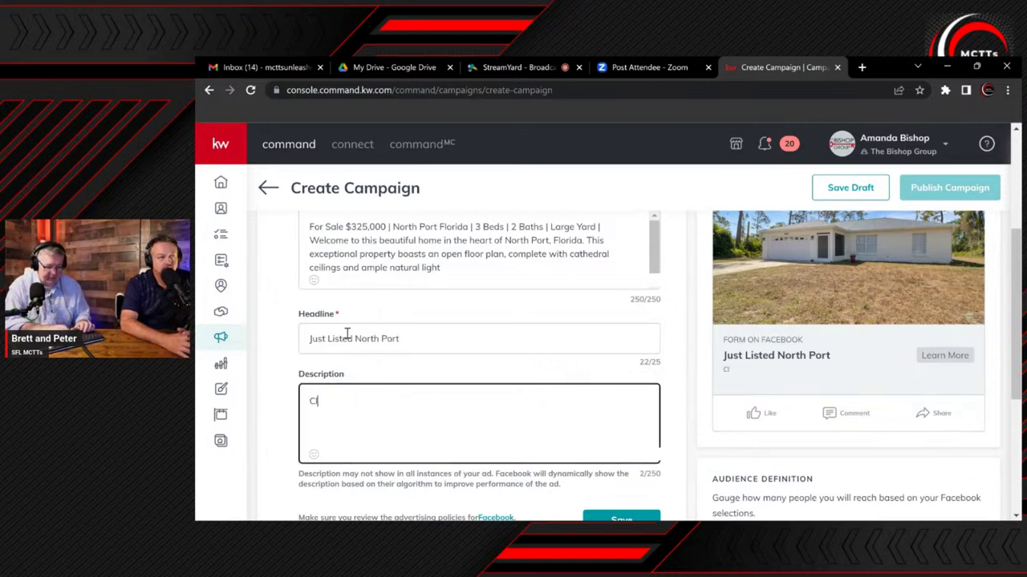
pyautogui.write('ick Learn More ')
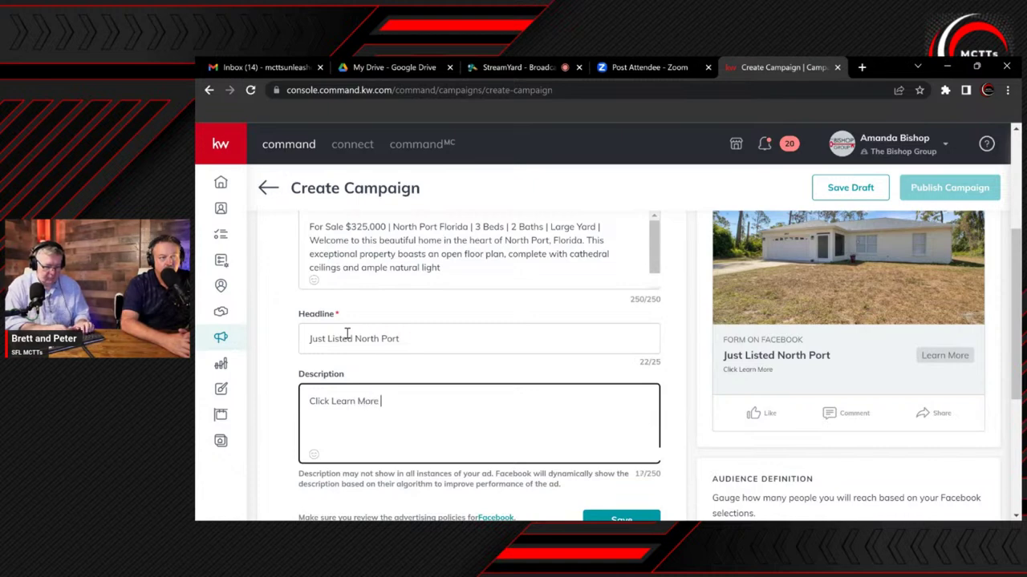
pyautogui.write('To See 30+')
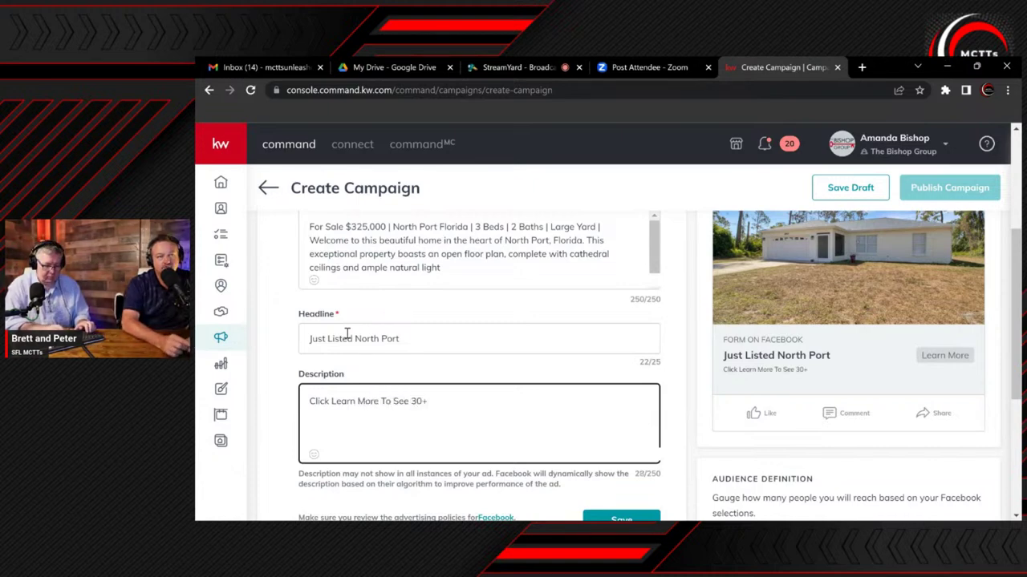
pyautogui.write(' Pics, ')
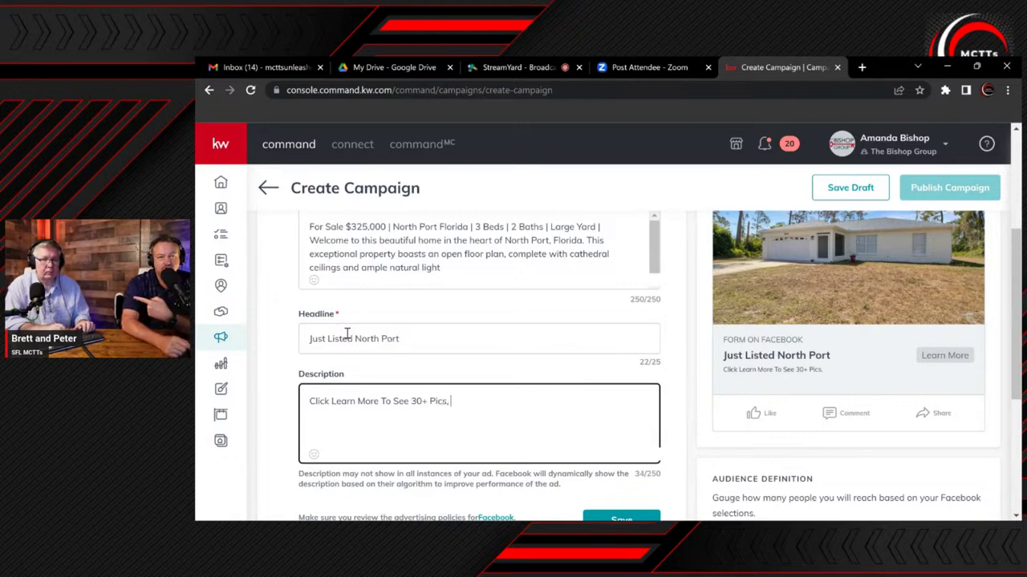
pyautogui.write('Maps')
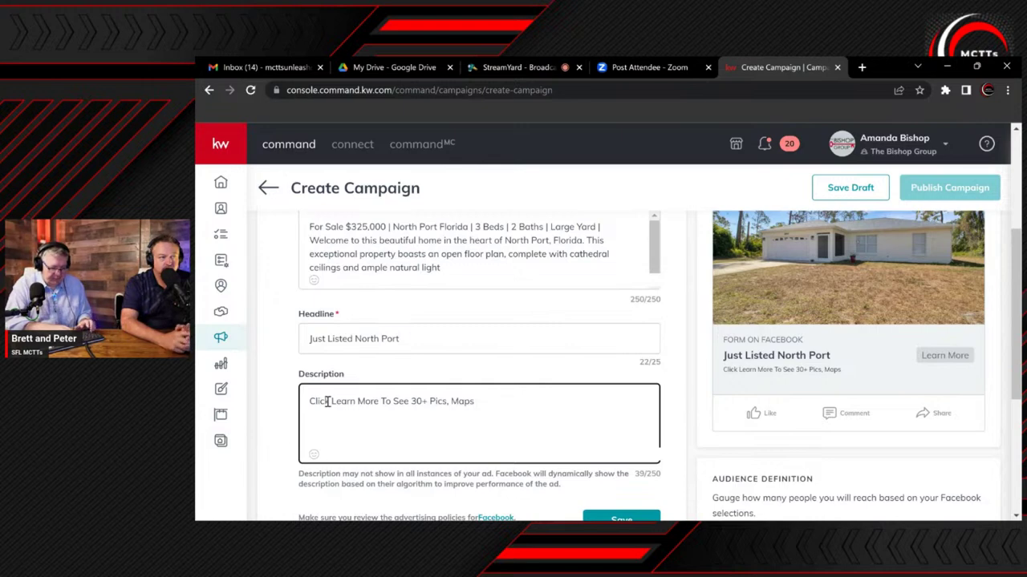
pyautogui.write('& Info')
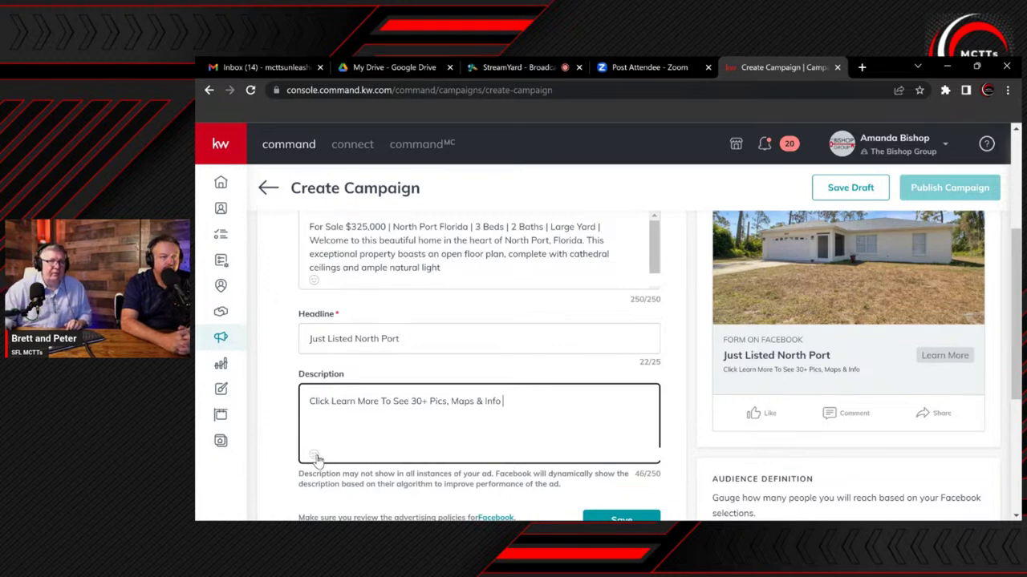
pyautogui.click(316, 455)
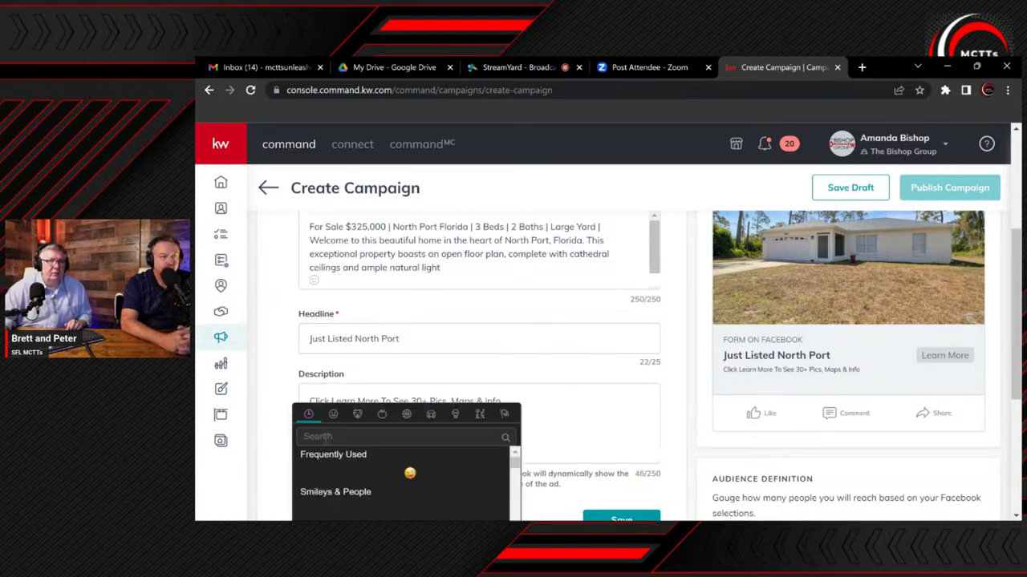
# Pick the pointing-hand emoji from the hand gestures, bringing the description to 48/250
pyautogui.scroll(-5, 328, 441)
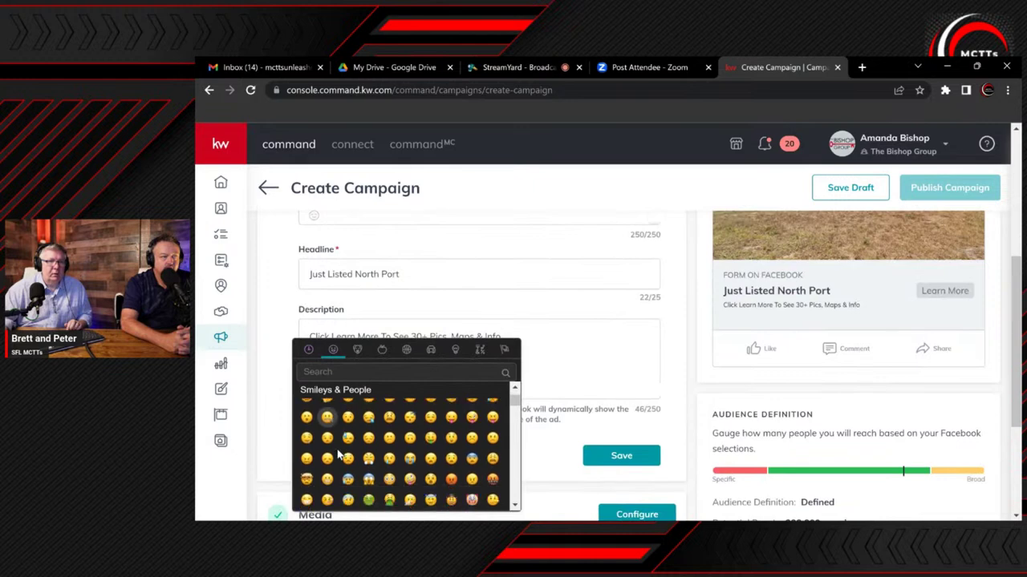
pyautogui.scroll(-4, 339, 454)
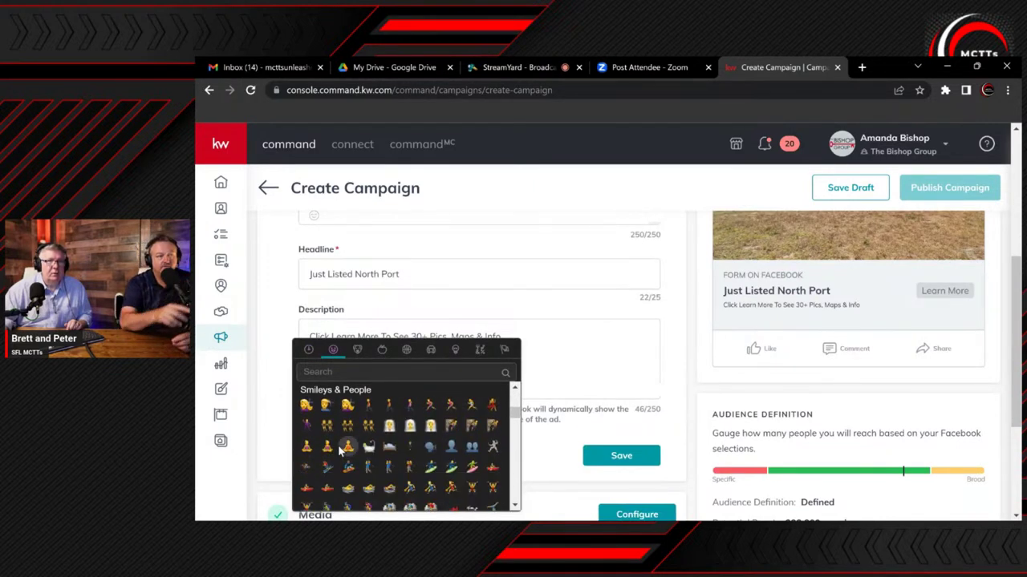
pyautogui.scroll(-3, 338, 449)
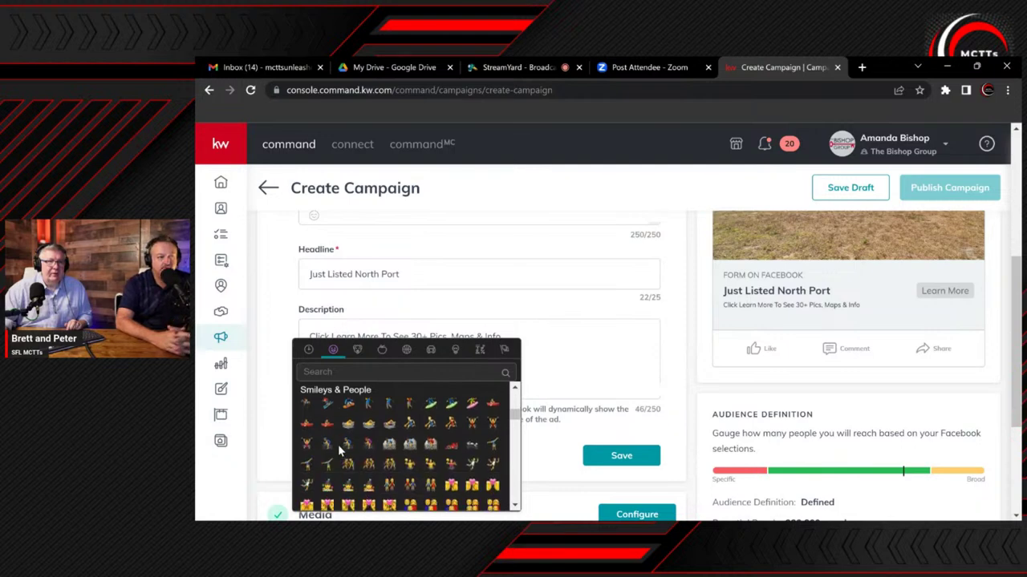
pyautogui.scroll(-5, 338, 446)
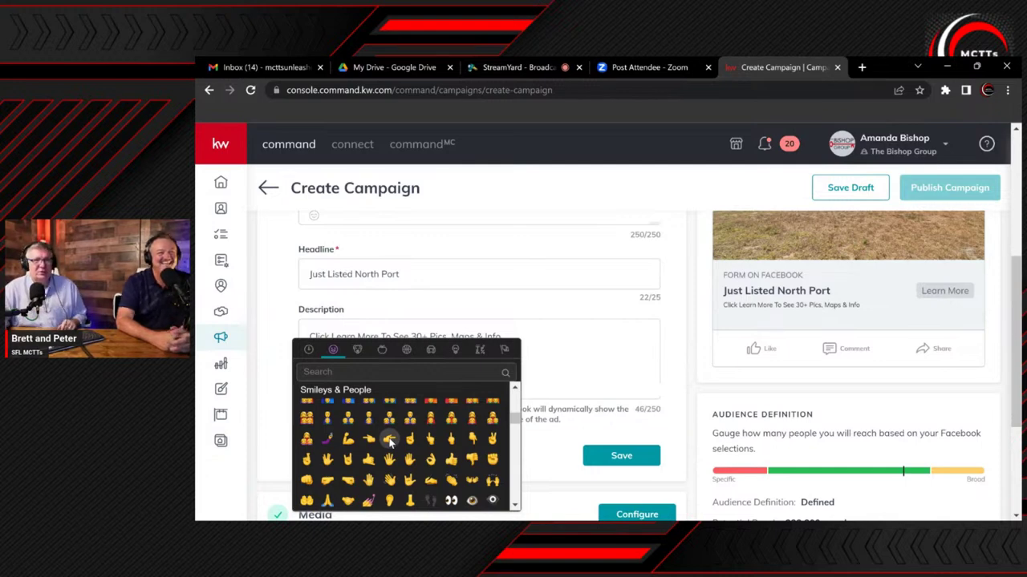
pyautogui.click(389, 440)
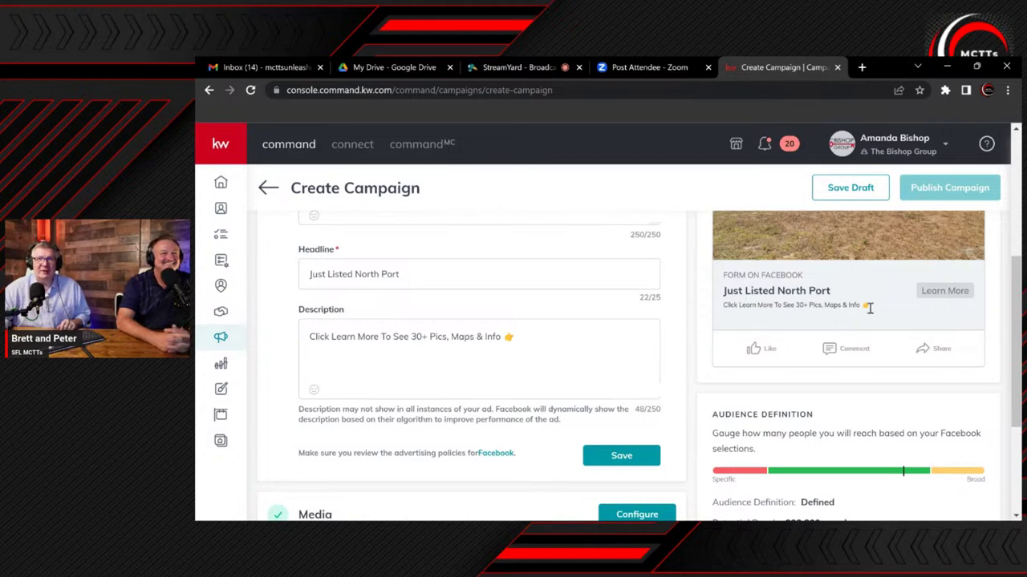
pyautogui.scroll(3, 690, 336)
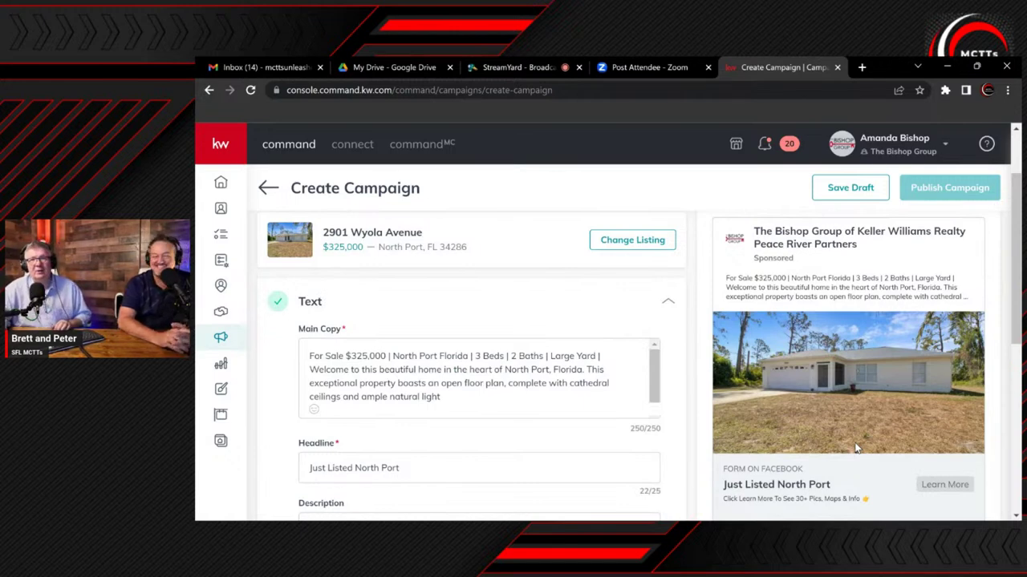
pyautogui.scroll(-1, 855, 449)
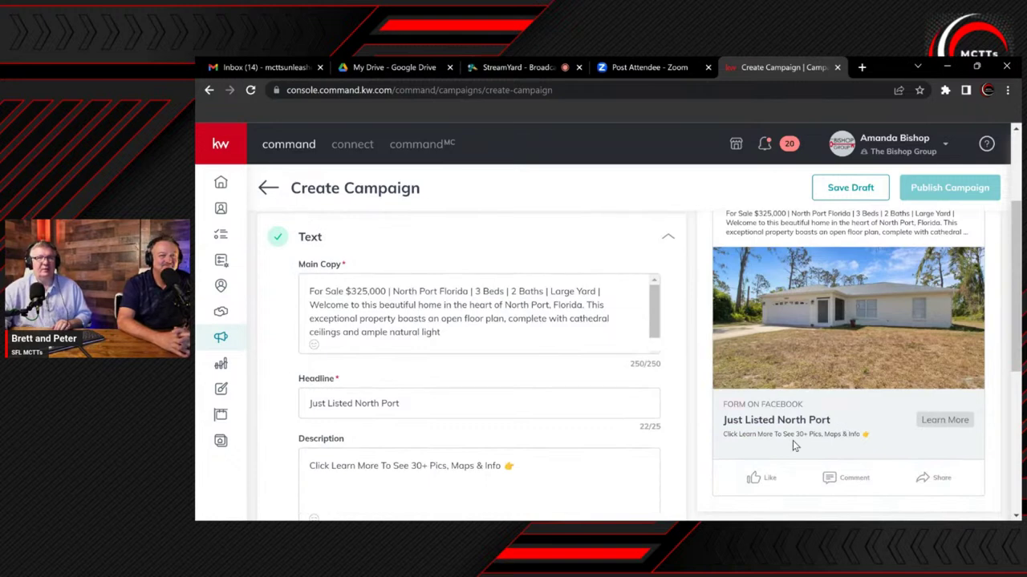
pyautogui.scroll(1, 769, 425)
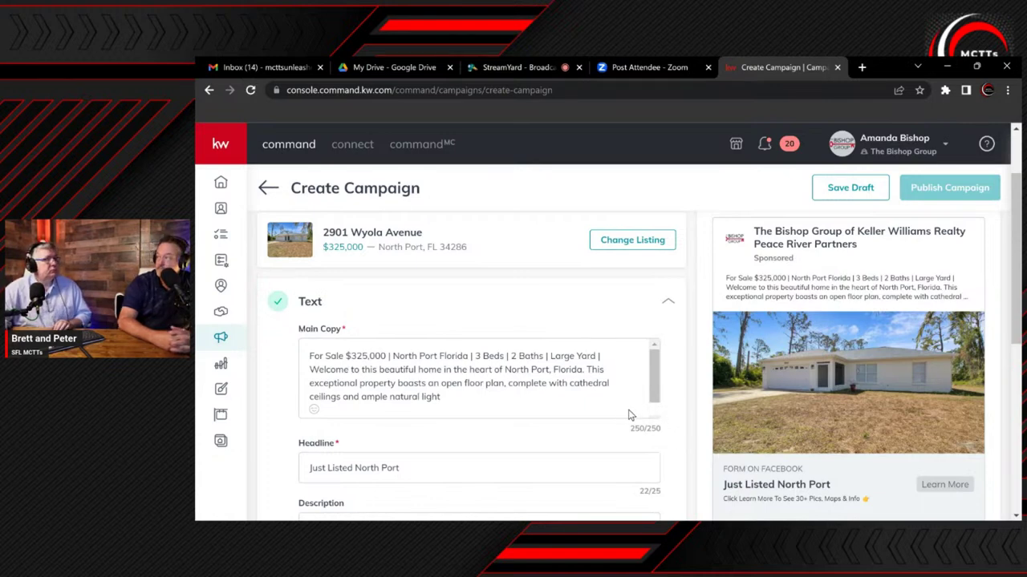
pyautogui.scroll(-3, 629, 414)
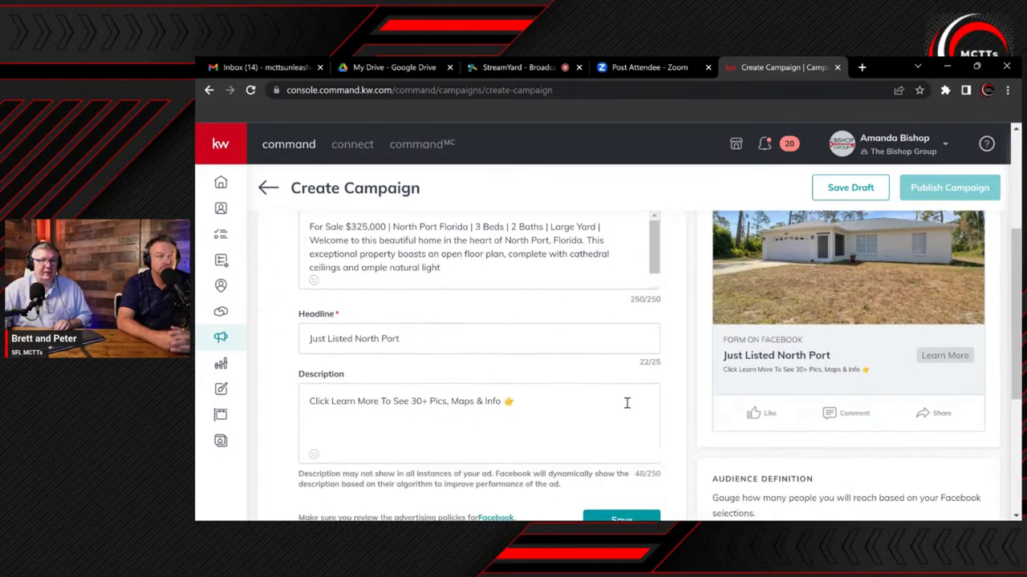
pyautogui.scroll(-1, 599, 384)
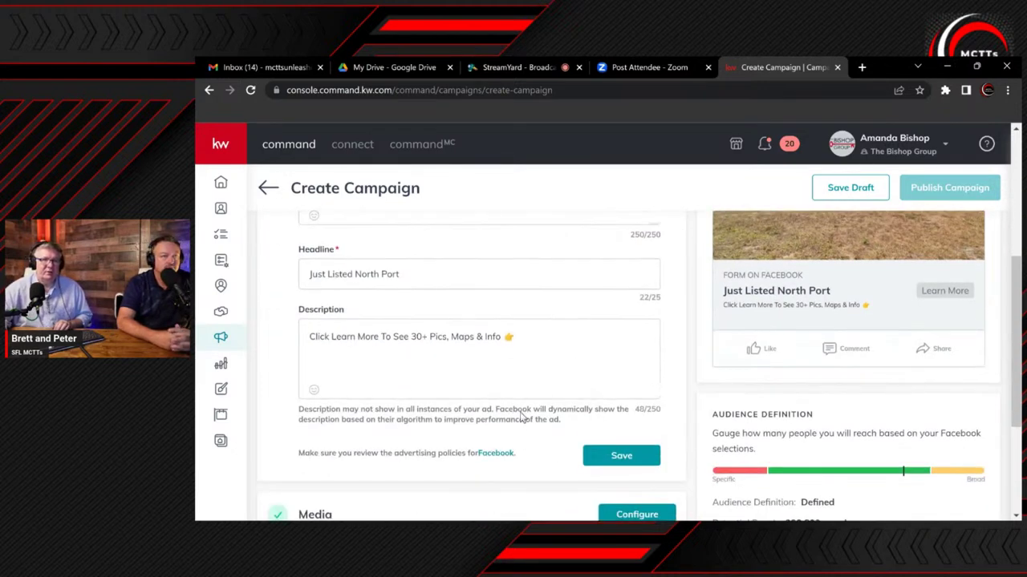
# Save the Just Listed North Port ad text so the Text section is marked complete
pyautogui.click(608, 463)
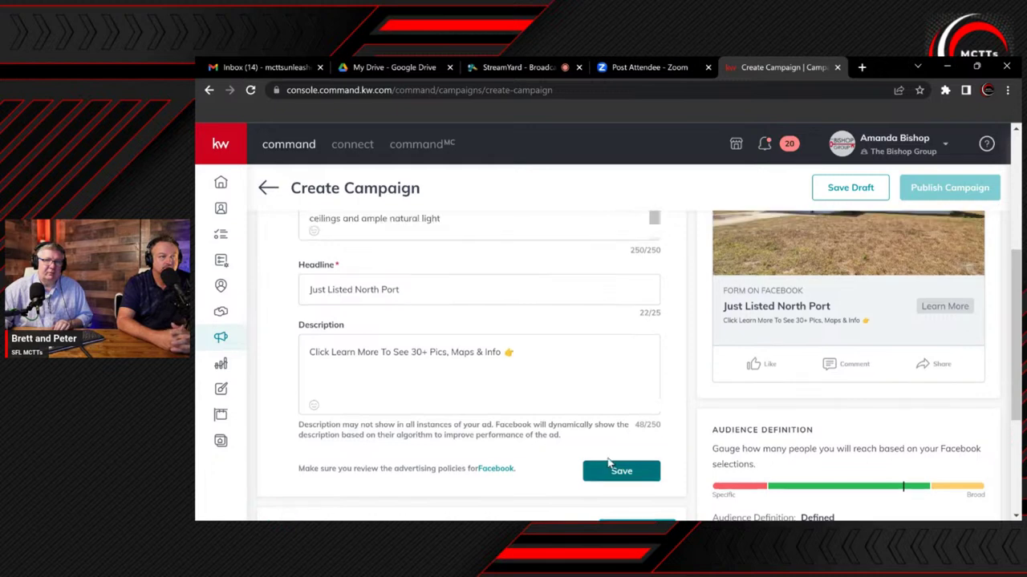
pyautogui.scroll(2, 582, 431)
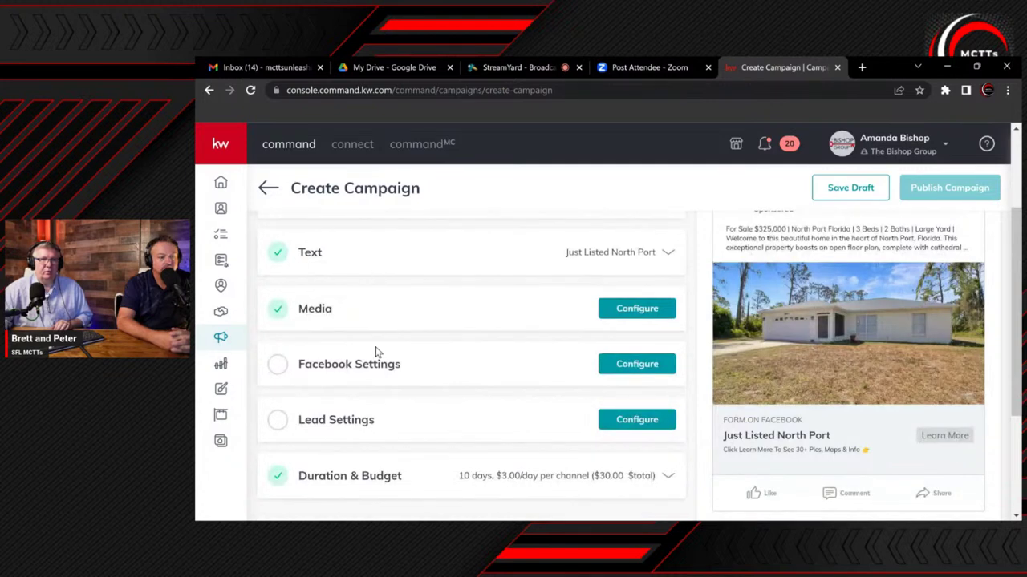
pyautogui.scroll(1, 423, 433)
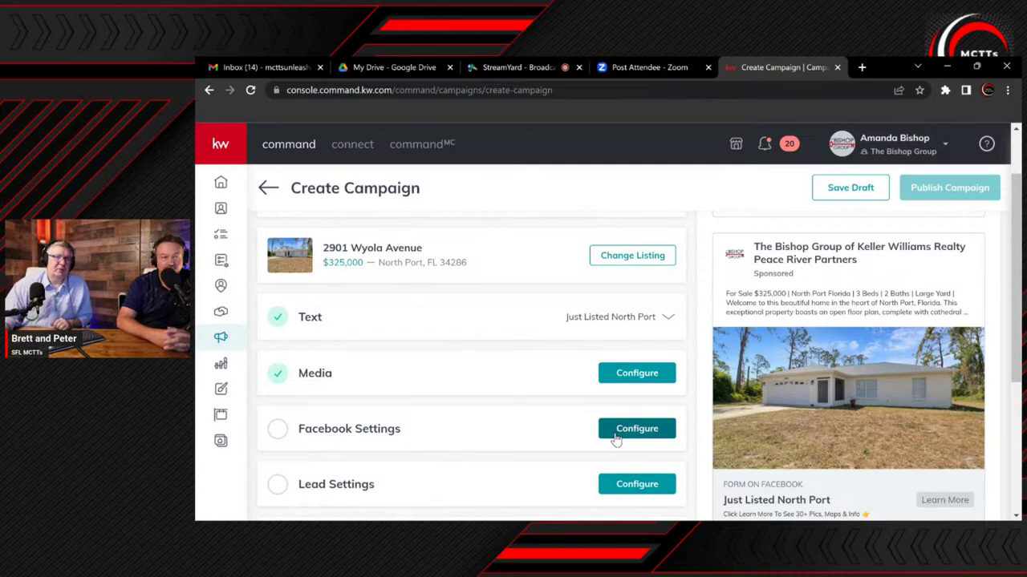
# Open Facebook Settings and review the Page choices, leaving the page unchanged
pyautogui.click(609, 433)
pyautogui.scroll(-2, 597, 434)
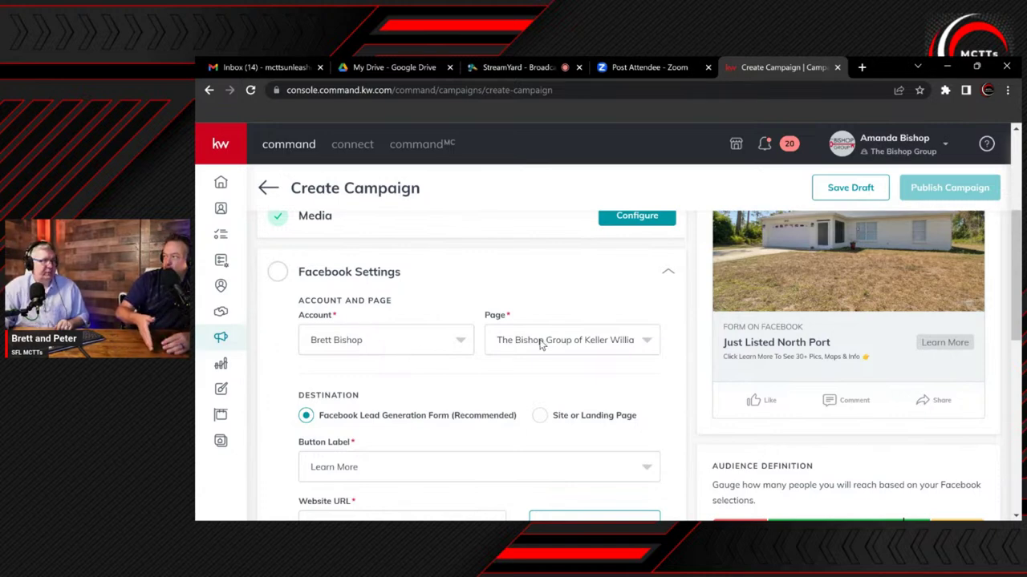
pyautogui.click(542, 343)
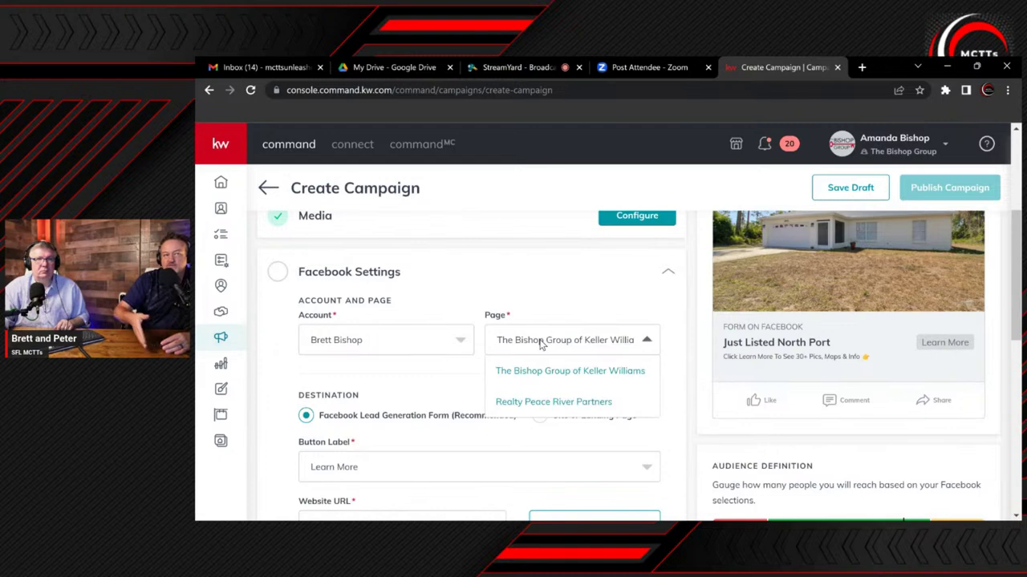
pyautogui.click(542, 343)
pyautogui.scroll(-2, 543, 345)
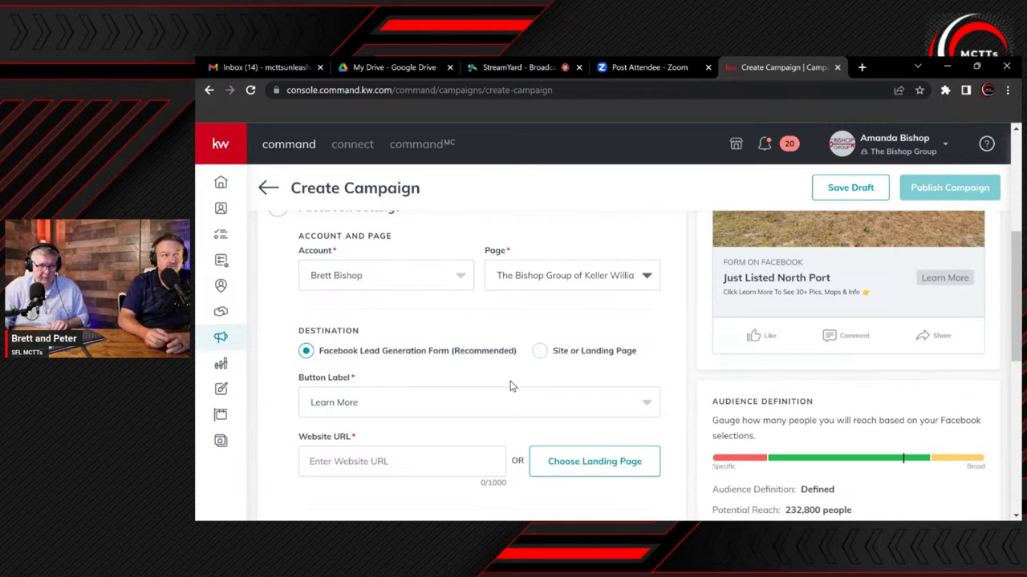
pyautogui.scroll(-1, 511, 387)
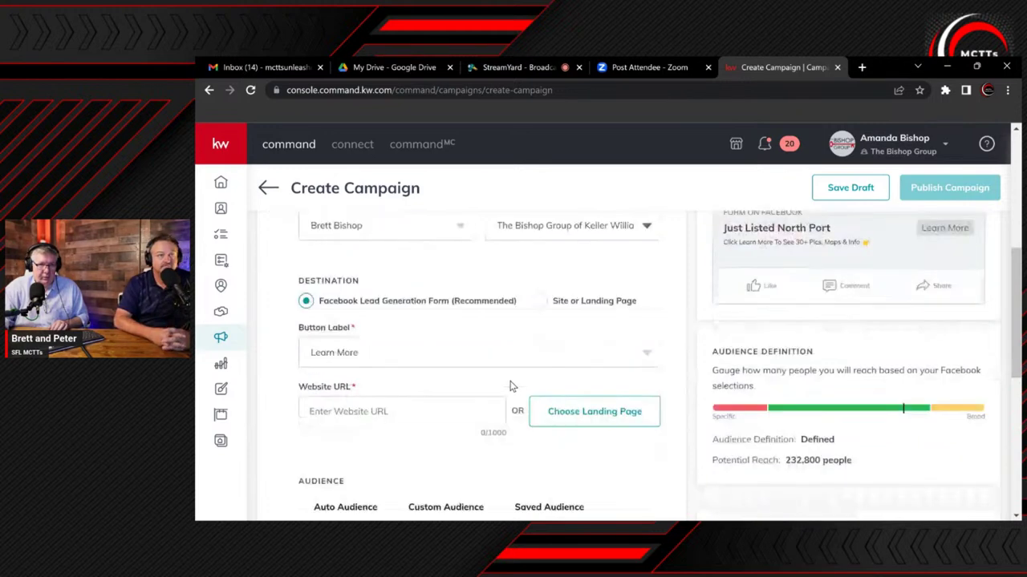
pyautogui.scroll(-1, 509, 385)
pyautogui.scroll(1, 506, 383)
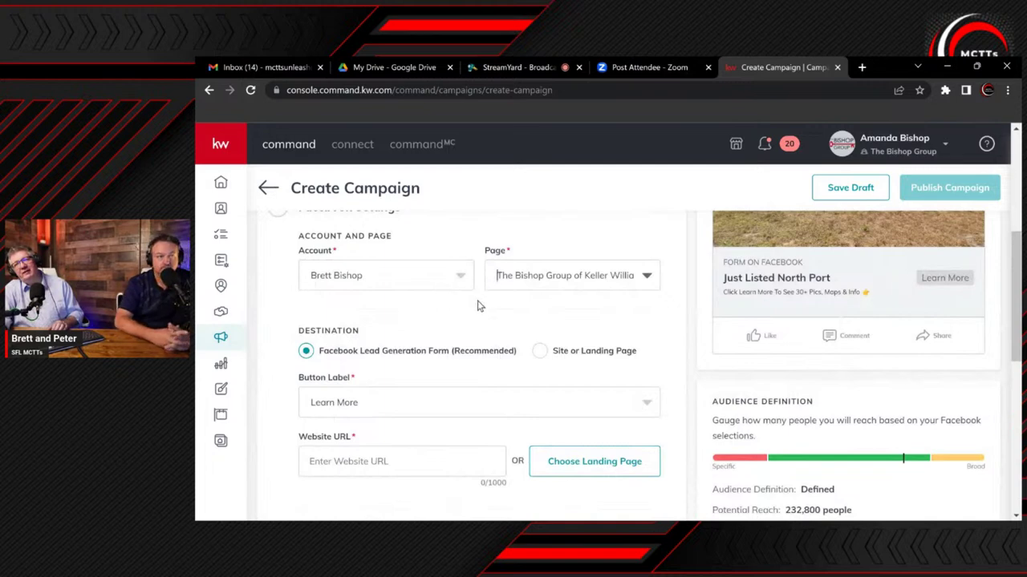
# Set the ad destination to Site or Landing Page
pyautogui.click(540, 352)
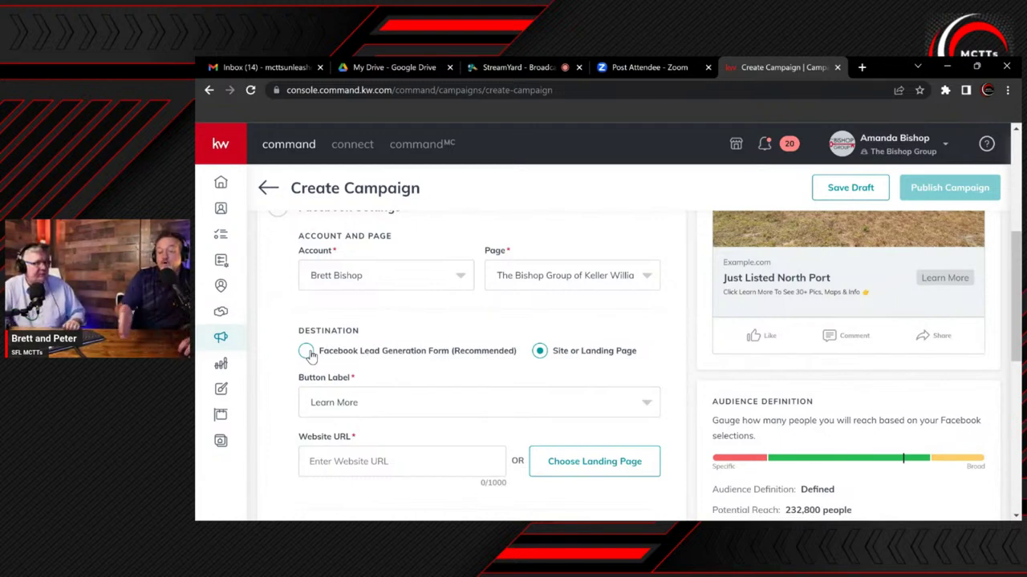
# Review the Button Label choices and keep Learn More as the ad's button label
pyautogui.click(309, 353)
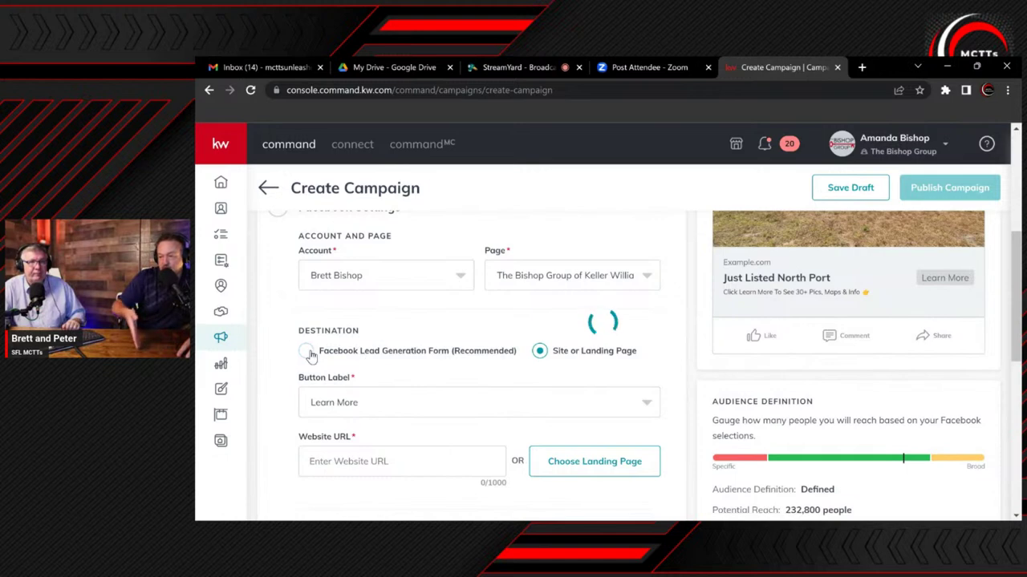
pyautogui.click(384, 407)
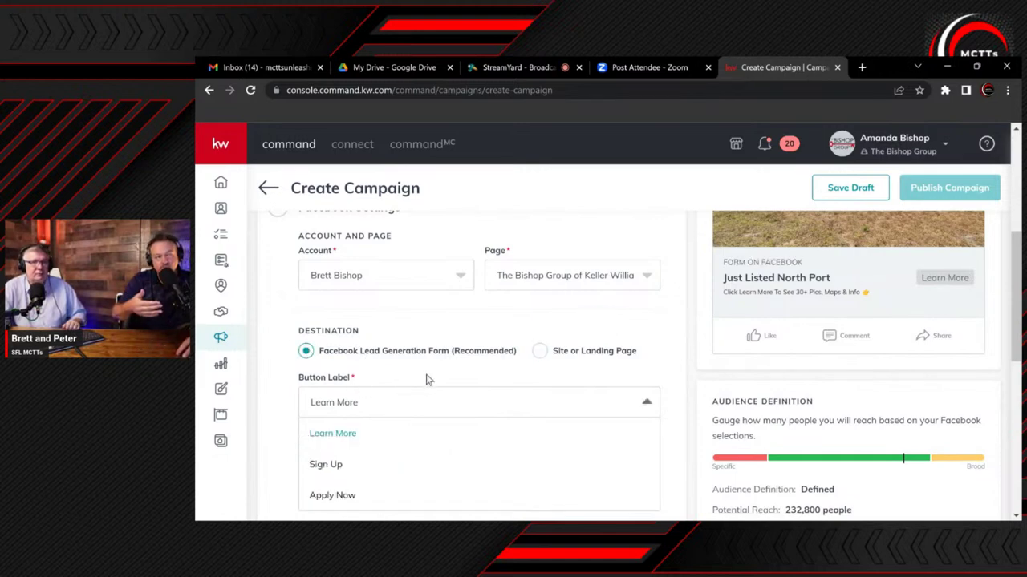
pyautogui.scroll(-1, 427, 380)
pyautogui.scroll(-1, 427, 380)
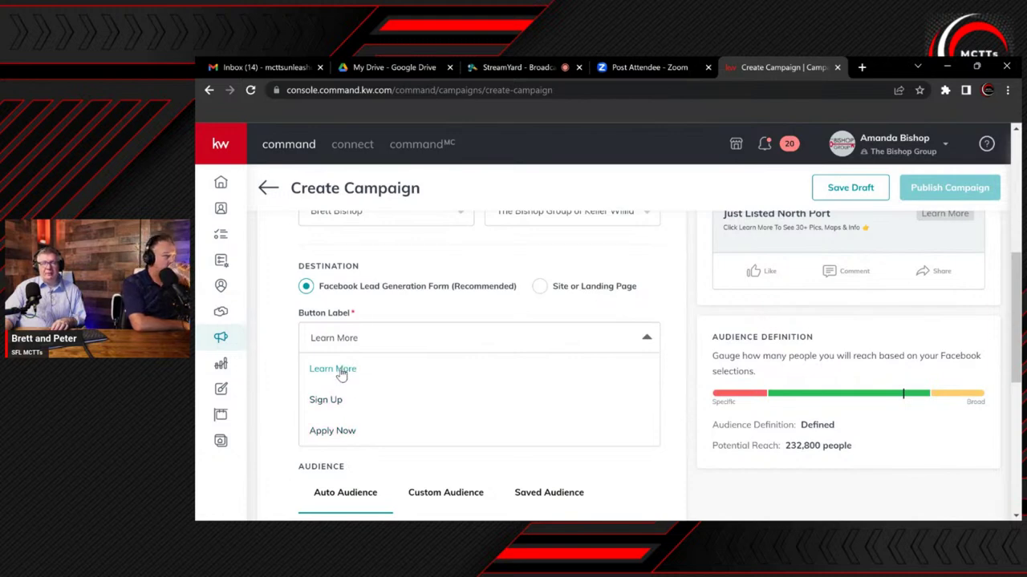
pyautogui.click(338, 372)
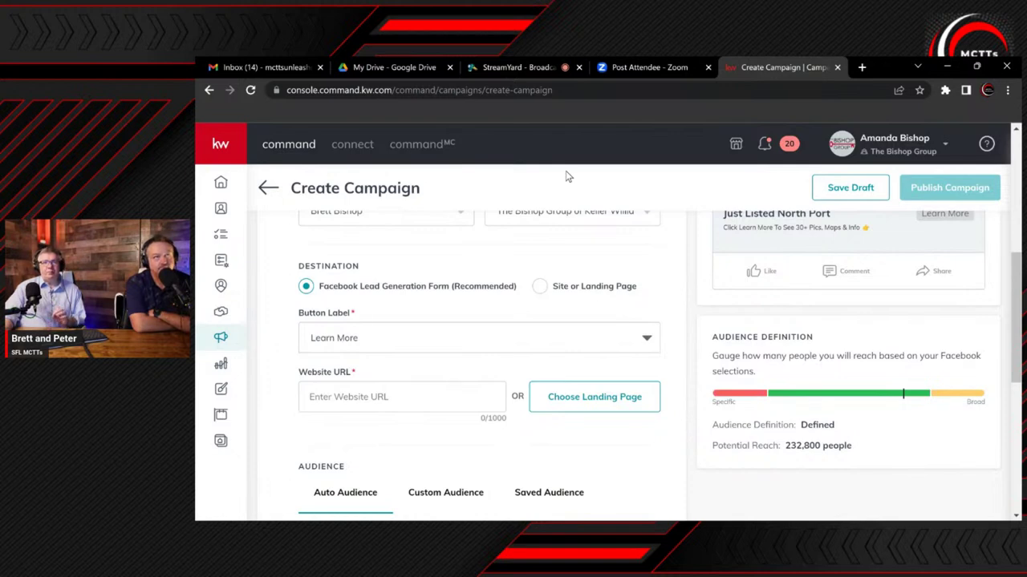
# Open thebishopgroup.kw.com in a new Chrome tab
pyautogui.click(861, 68)
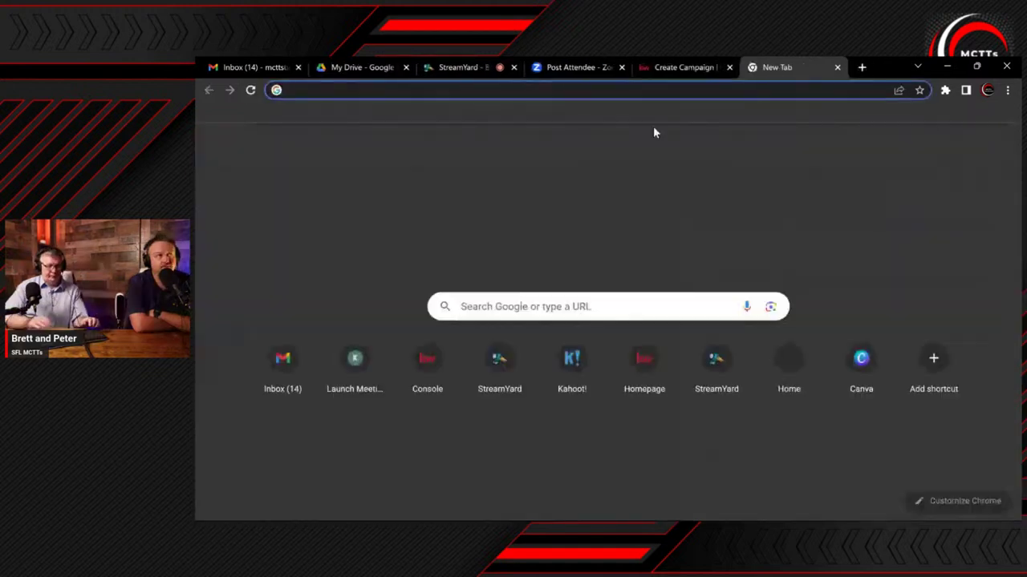
pyautogui.write('theb')
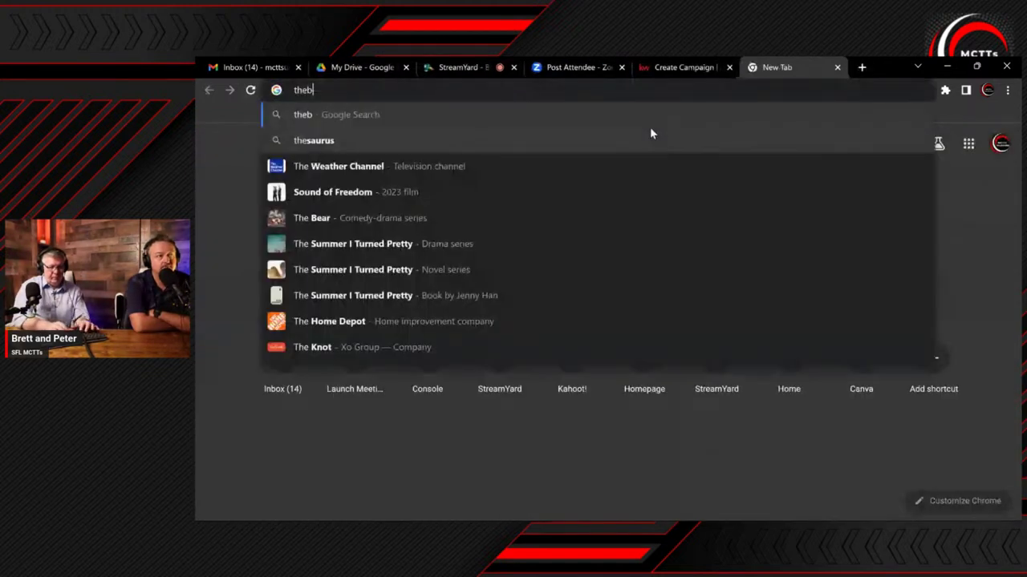
pyautogui.write('is')
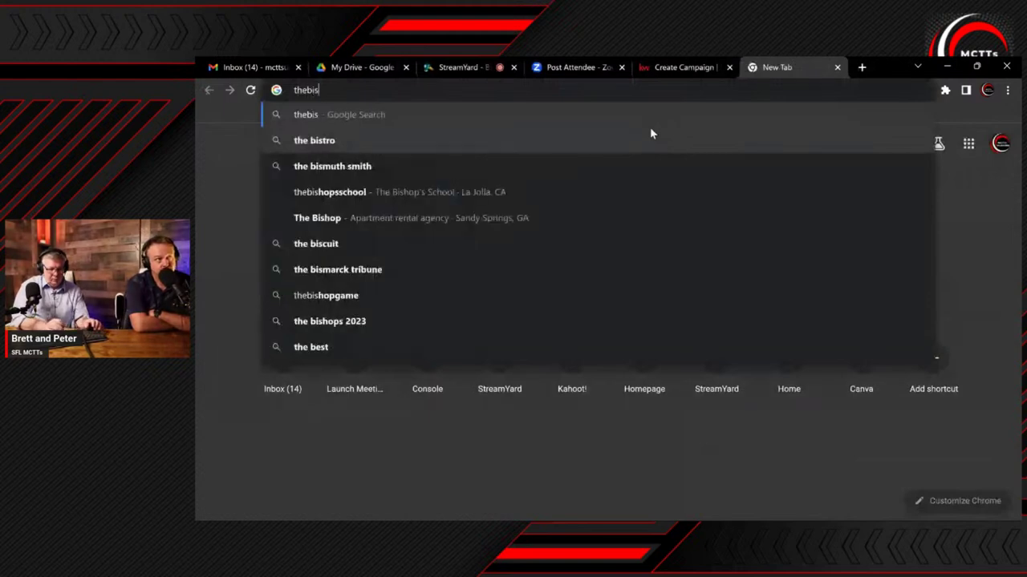
pyautogui.write('hopgroup.kw.com')
pyautogui.press('Return')
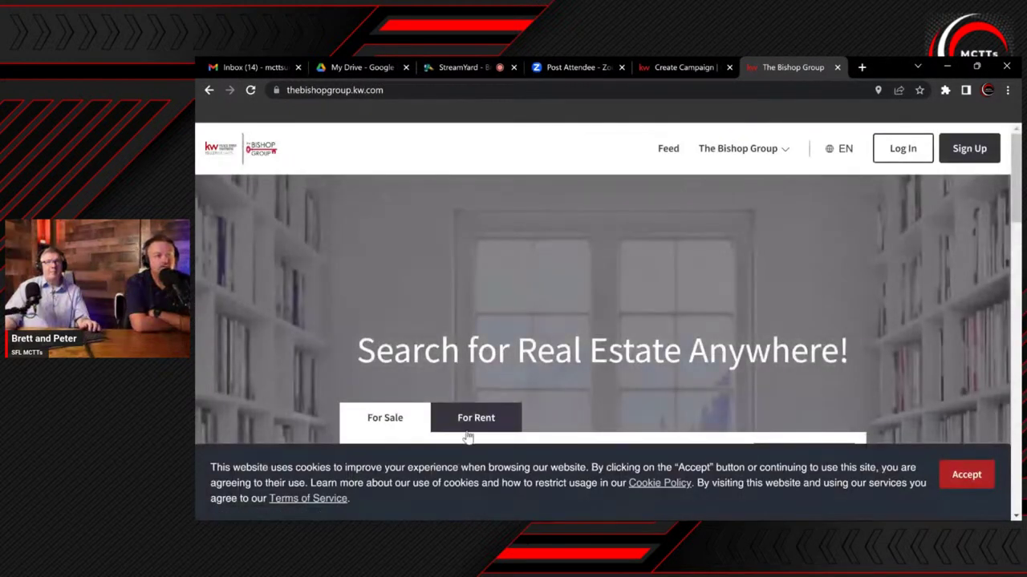
pyautogui.click(966, 474)
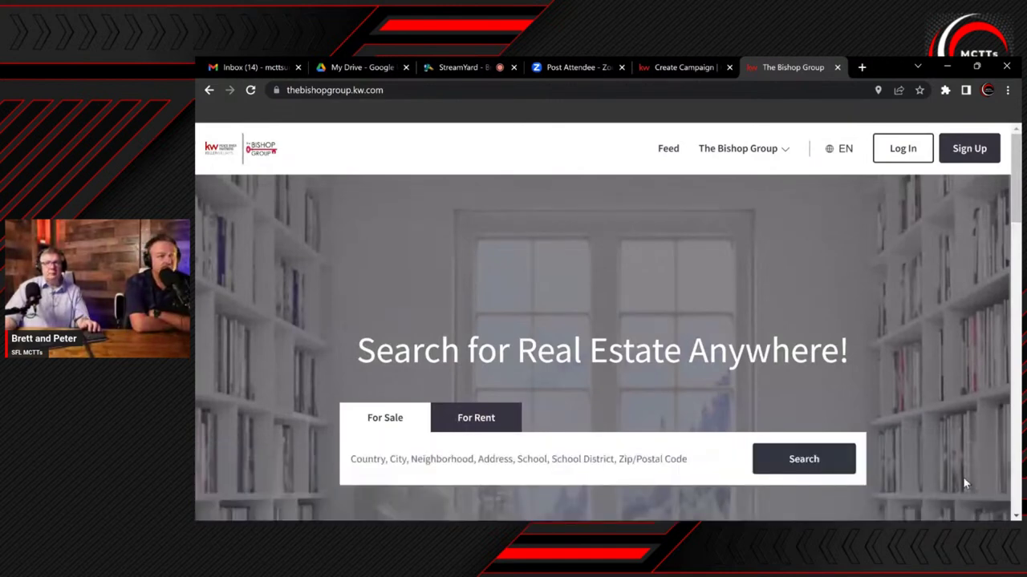
pyautogui.click(497, 454)
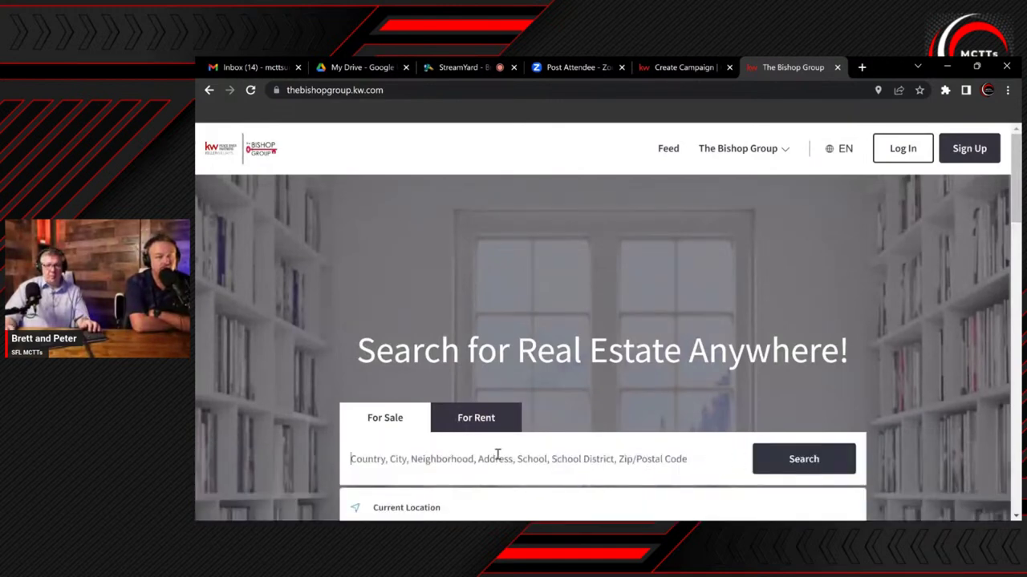
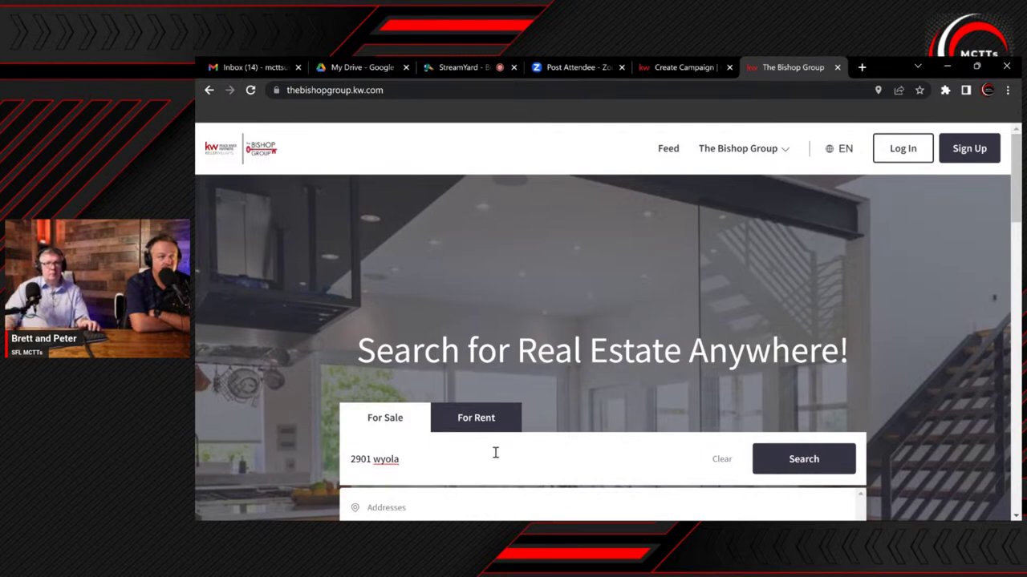
pyautogui.scroll(-2, 488, 446)
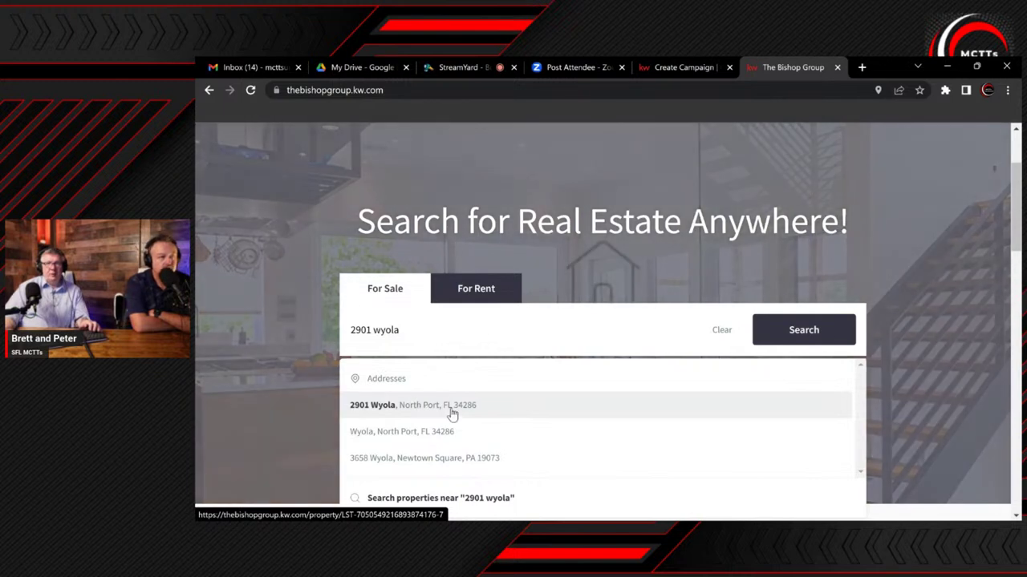
pyautogui.click(451, 411)
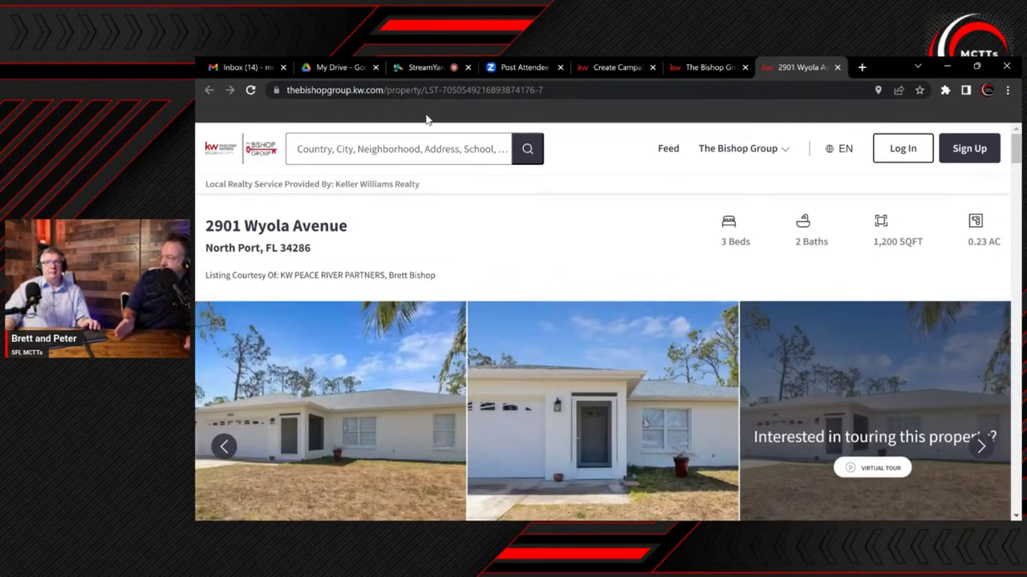
# Review the 3-bed, 2-bath listing page and select its full URL in the address bar
pyautogui.scroll(-3, 521, 405)
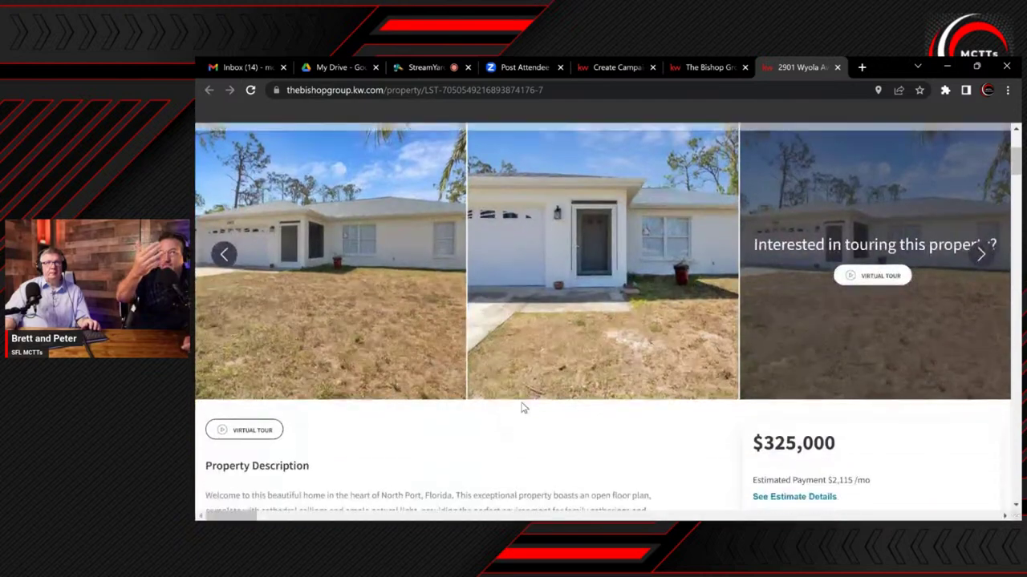
pyautogui.scroll(2, 520, 405)
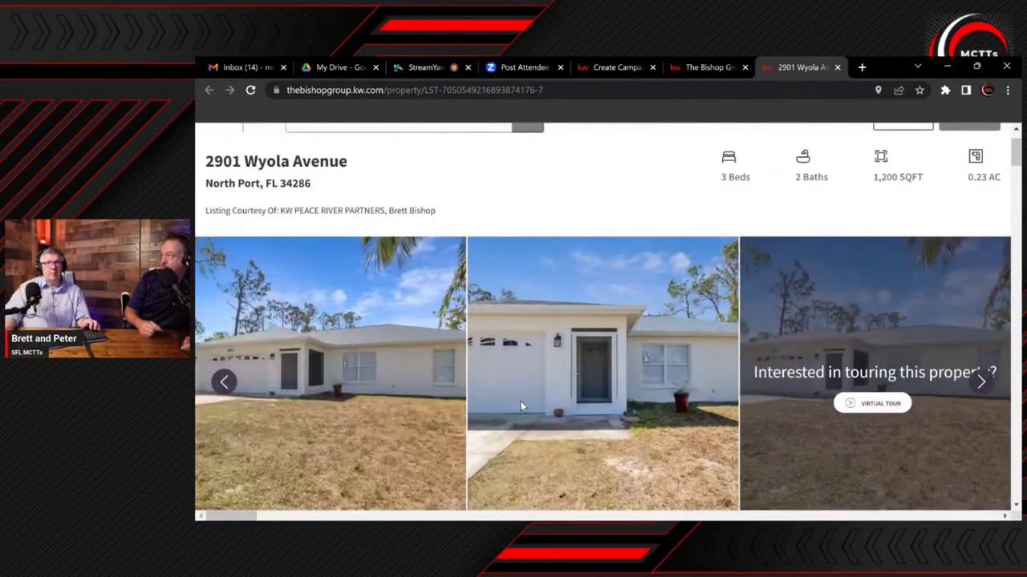
pyautogui.scroll(-3, 520, 405)
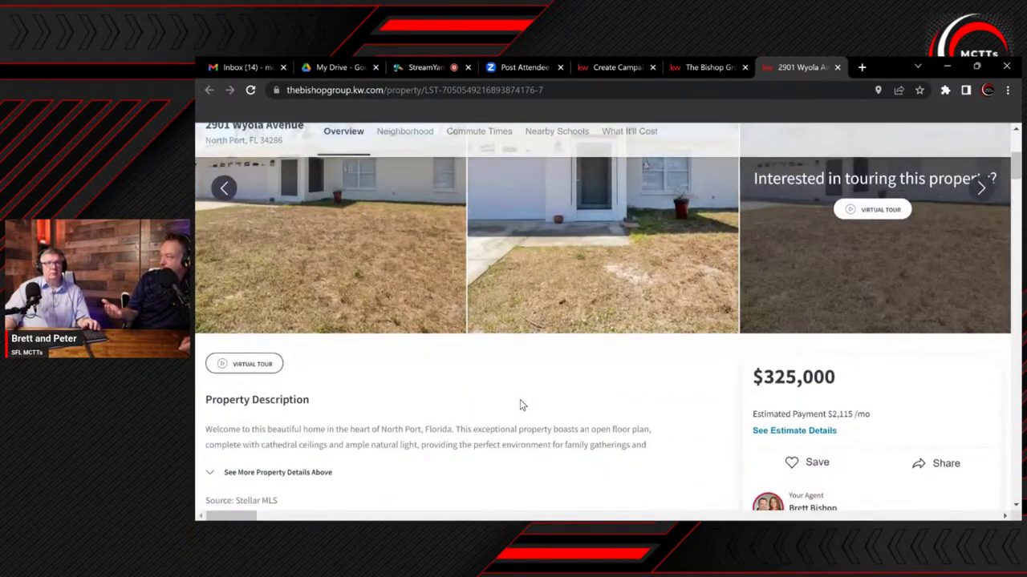
pyautogui.scroll(-1, 520, 405)
pyautogui.scroll(5, 519, 405)
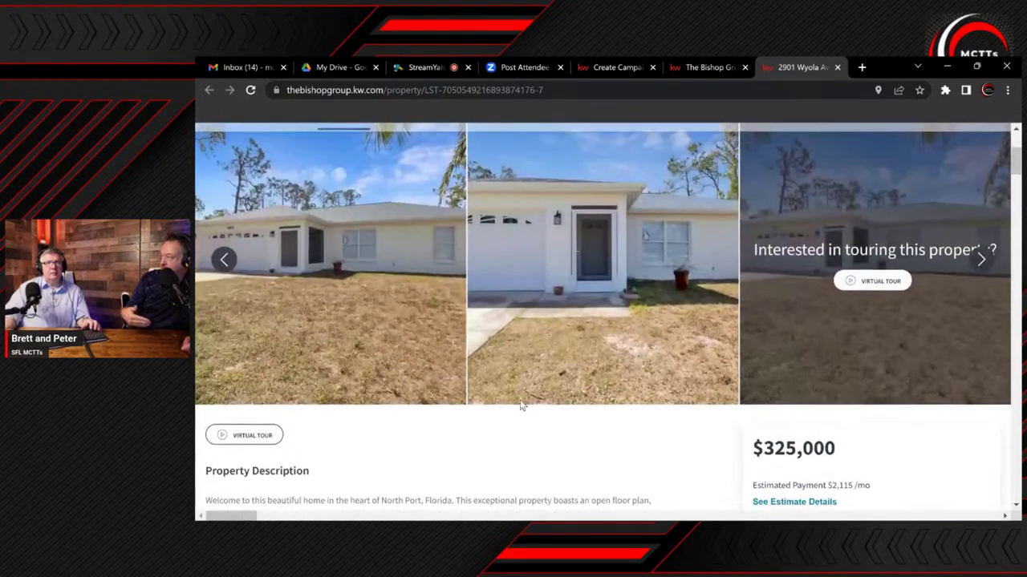
pyautogui.scroll(-5, 517, 400)
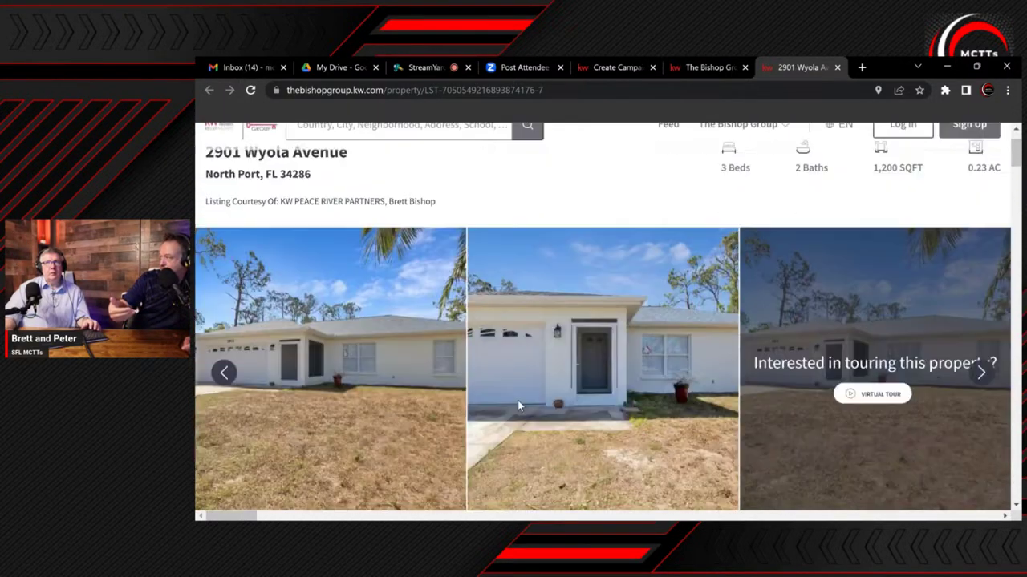
pyautogui.scroll(-4, 517, 406)
pyautogui.scroll(-5, 517, 406)
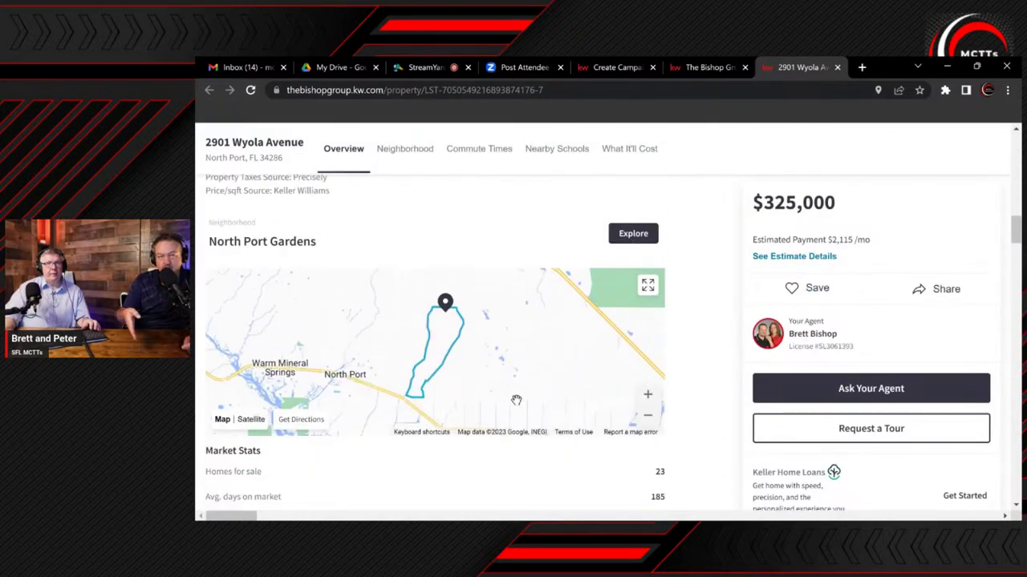
pyautogui.scroll(-3, 517, 400)
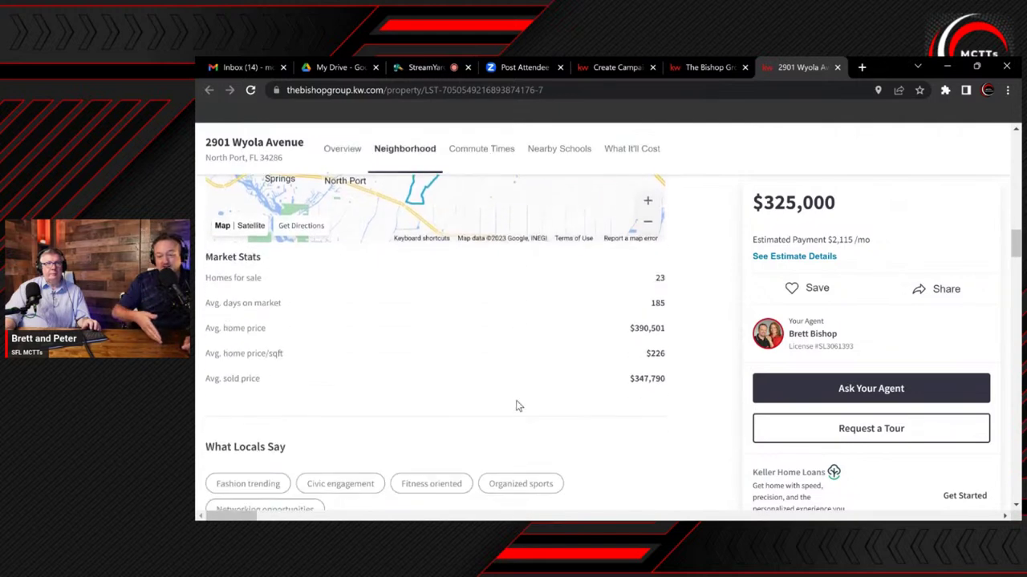
pyautogui.scroll(-1, 518, 406)
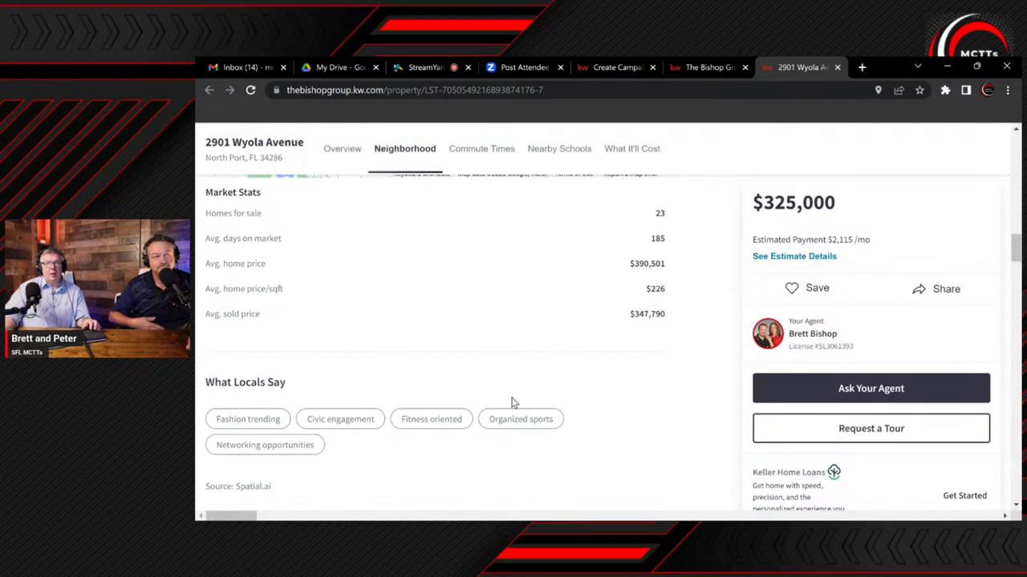
pyautogui.scroll(10, 514, 402)
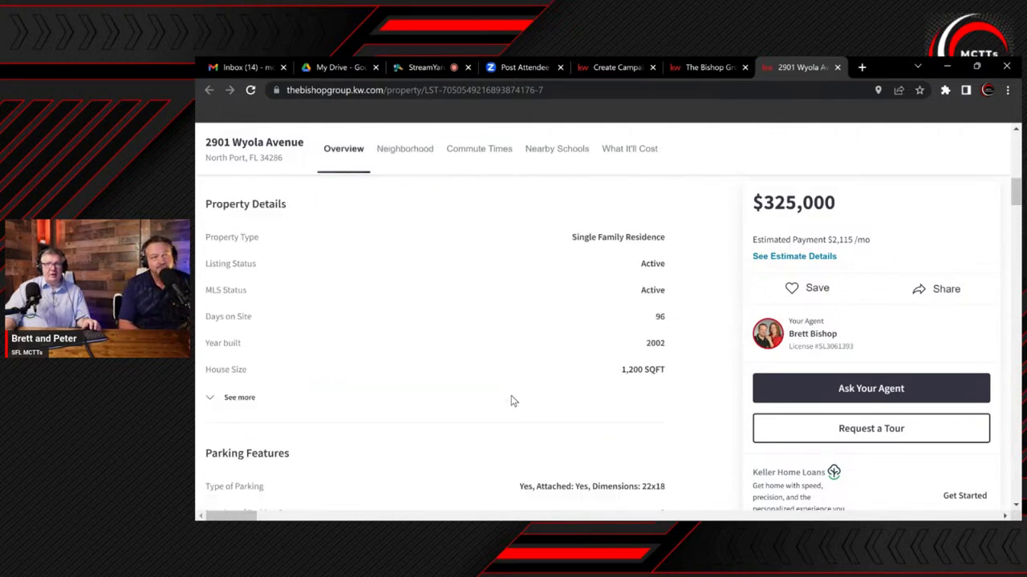
pyautogui.scroll(5, 513, 397)
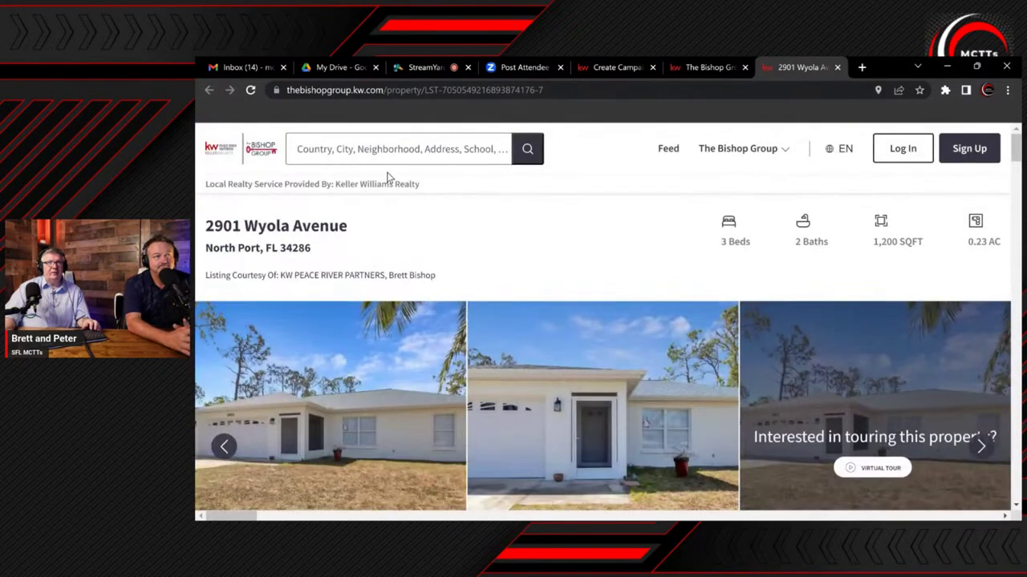
pyautogui.click(556, 90)
pyautogui.moveTo(557, 89); pyautogui.dragTo(286, 90)
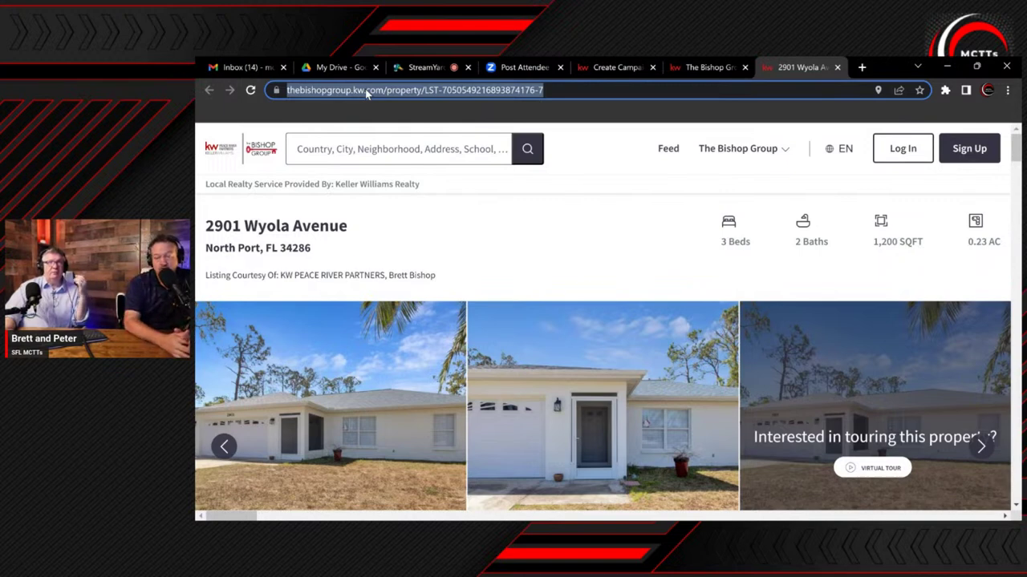
pyautogui.rightClick(366, 93)
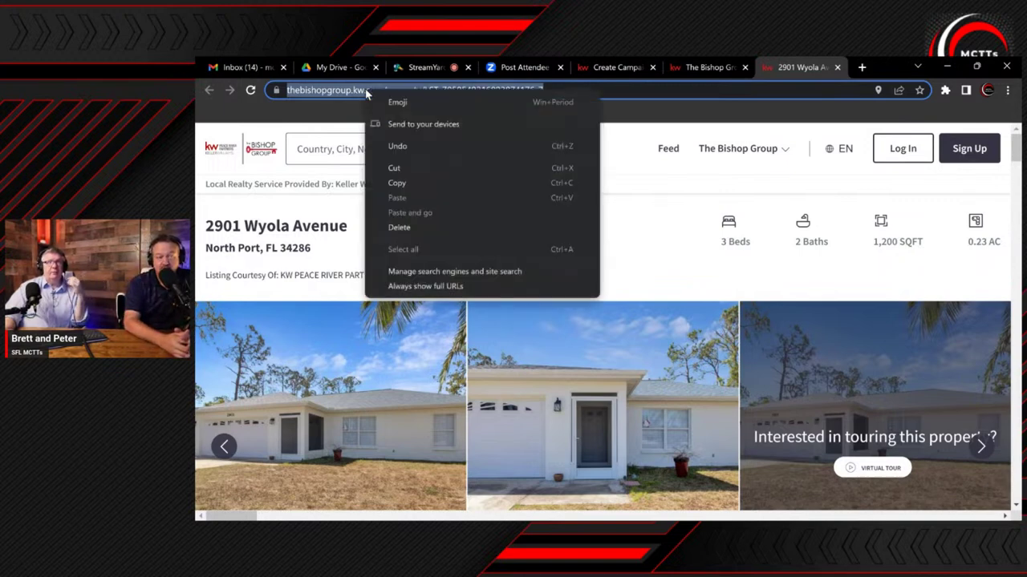
pyautogui.click(397, 184)
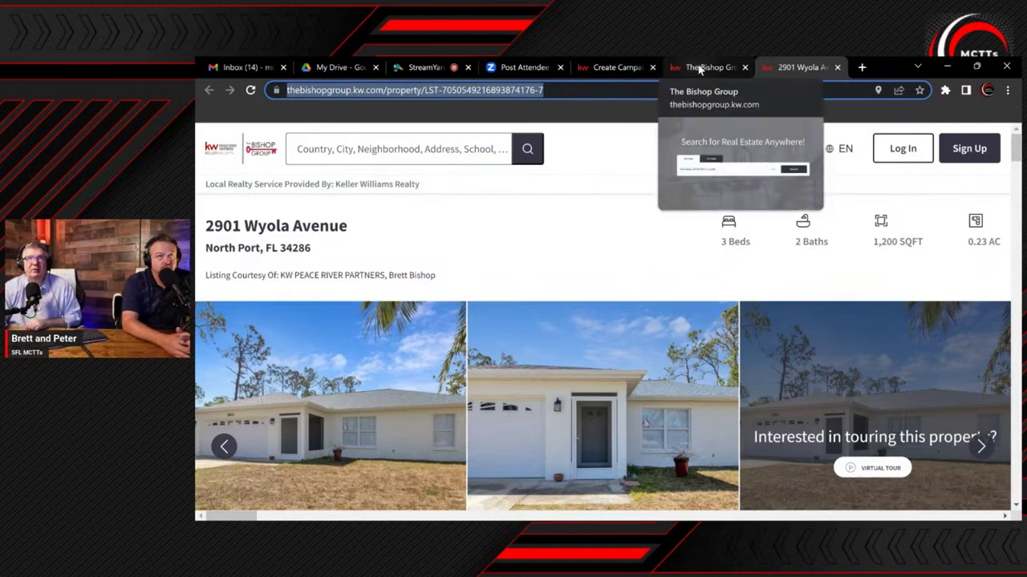
pyautogui.click(618, 71)
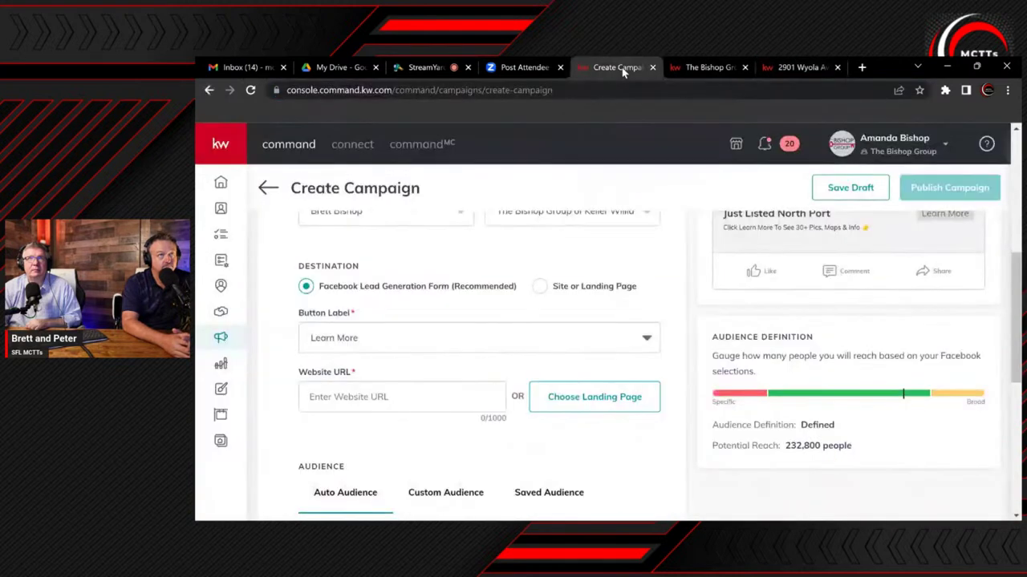
pyautogui.click(348, 401)
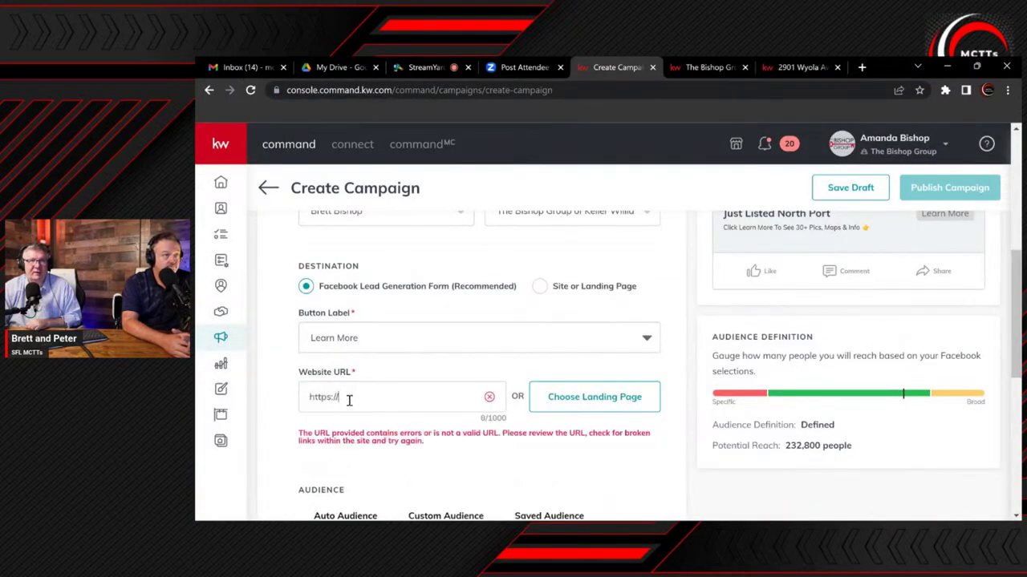
pyautogui.rightClick(349, 405)
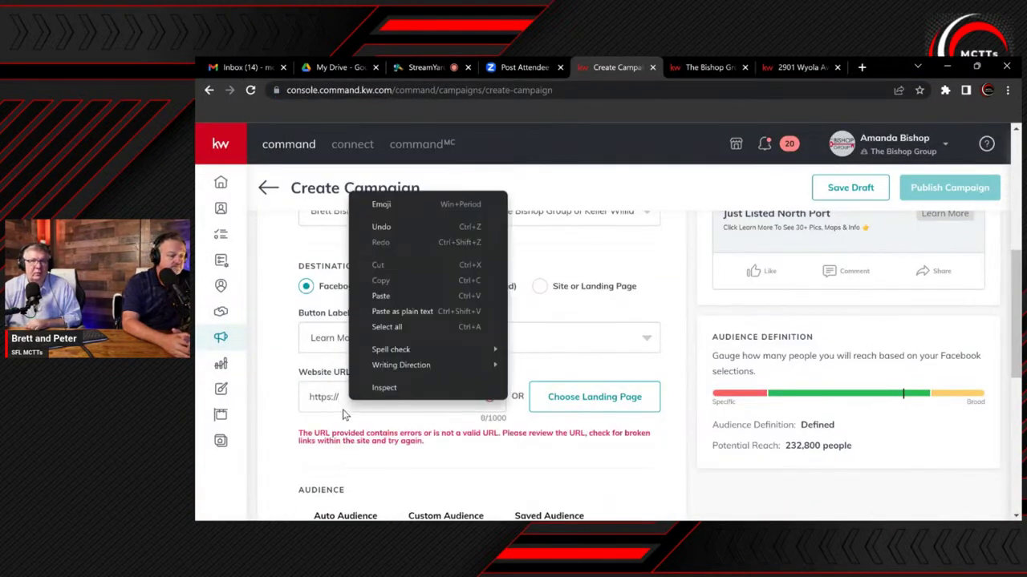
pyautogui.click(342, 398)
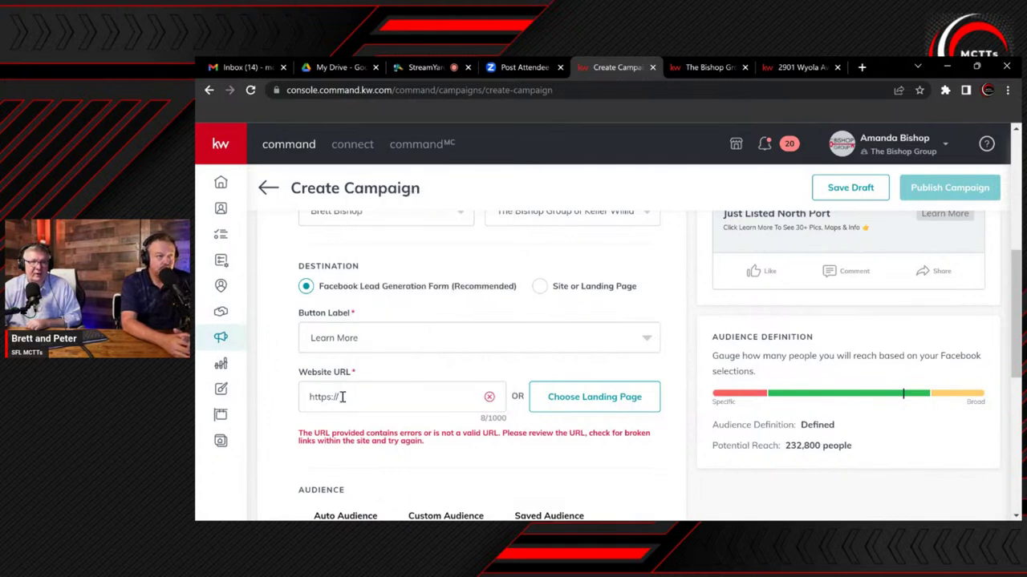
pyautogui.moveTo(344, 397); pyautogui.dragTo(312, 395)
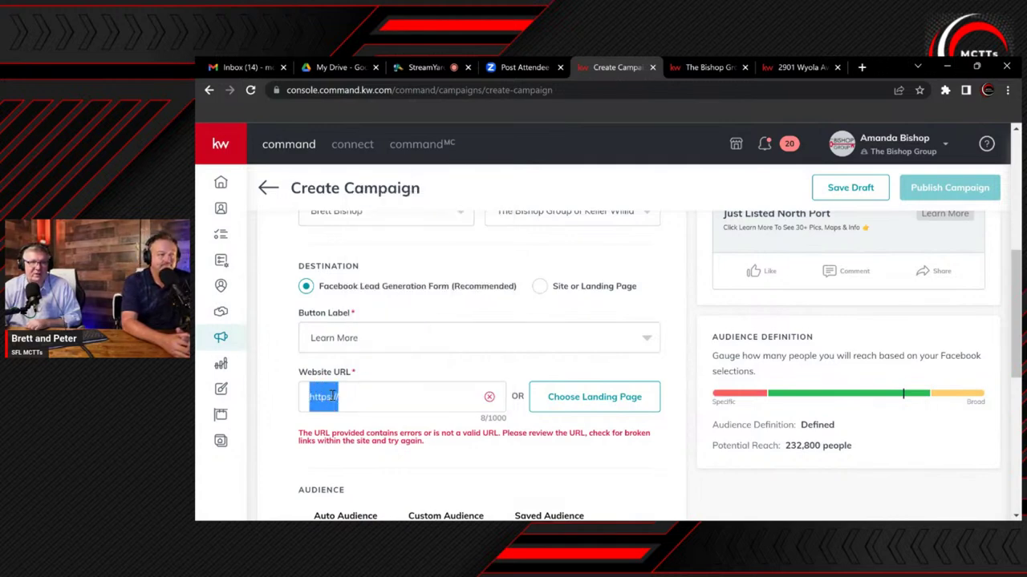
pyautogui.rightClick(324, 398)
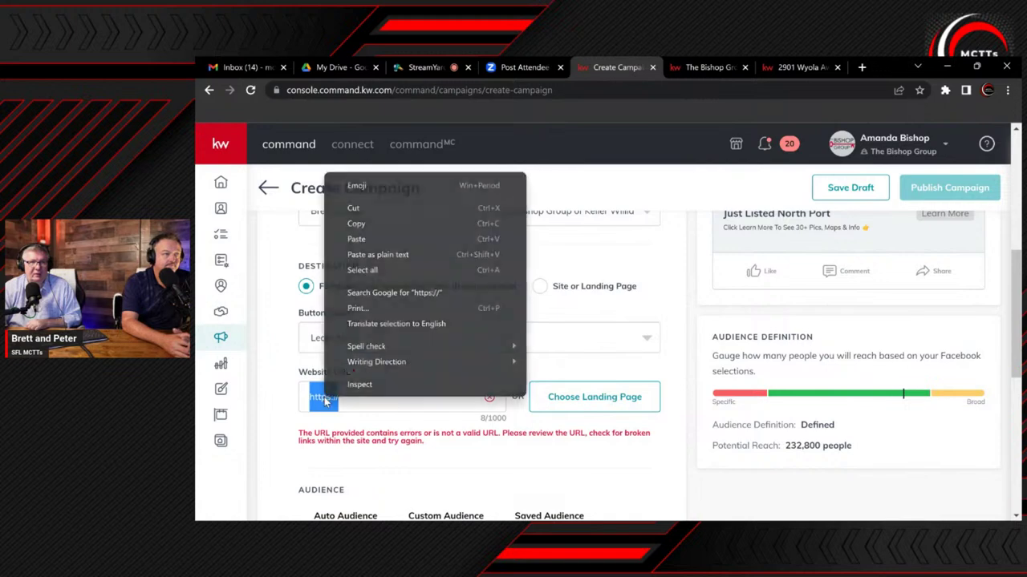
pyautogui.click(357, 240)
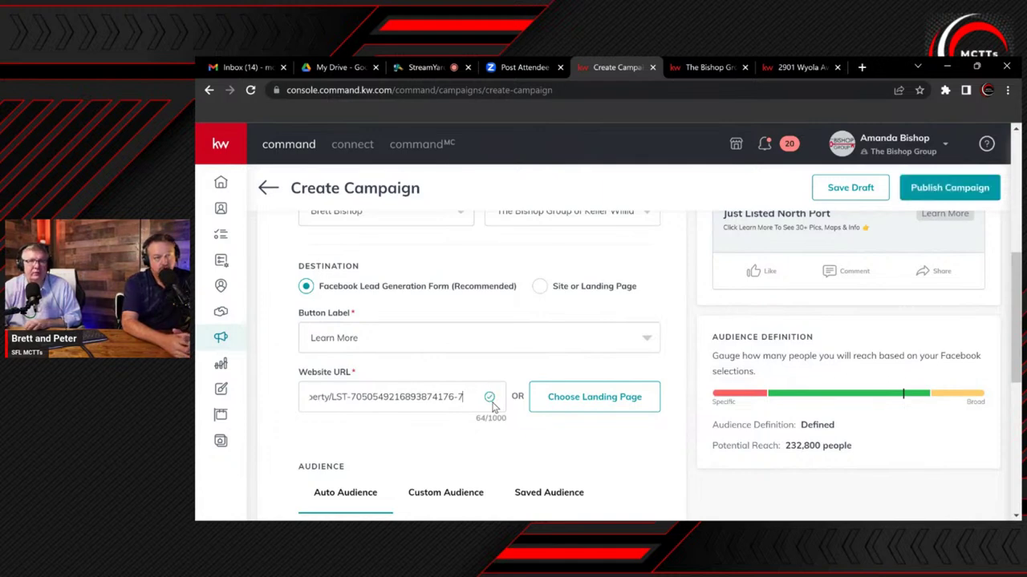
pyautogui.scroll(-2, 492, 406)
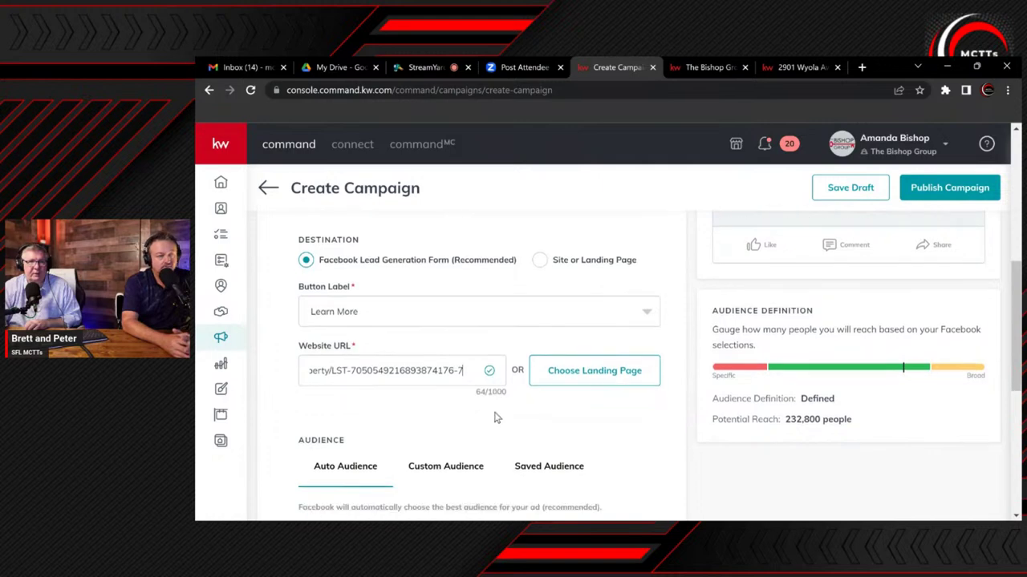
pyautogui.scroll(-1, 496, 417)
pyautogui.scroll(-1, 494, 415)
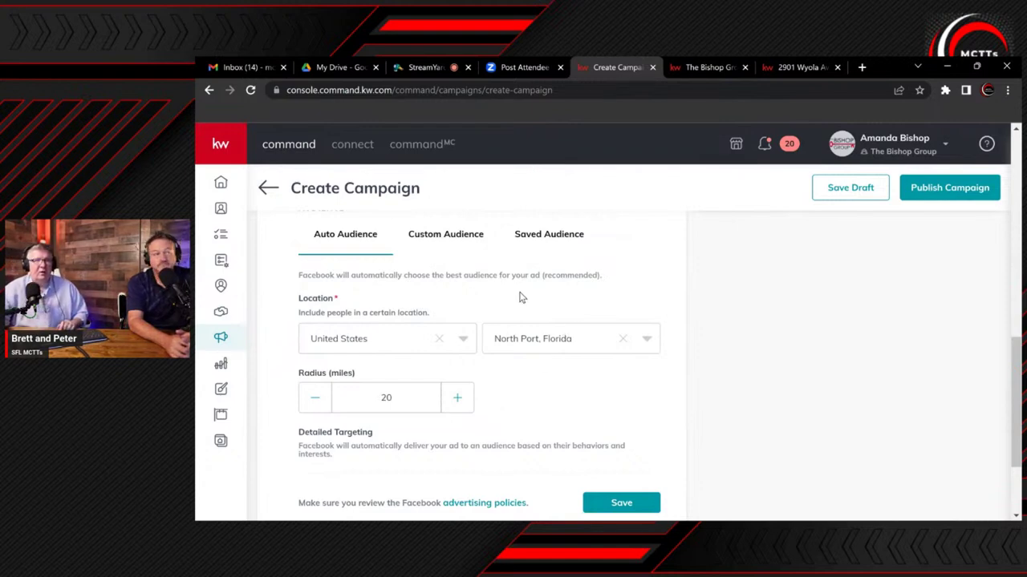
# Switch to Custom Audience around North Port and adjust the radius to 25 miles
pyautogui.click(449, 235)
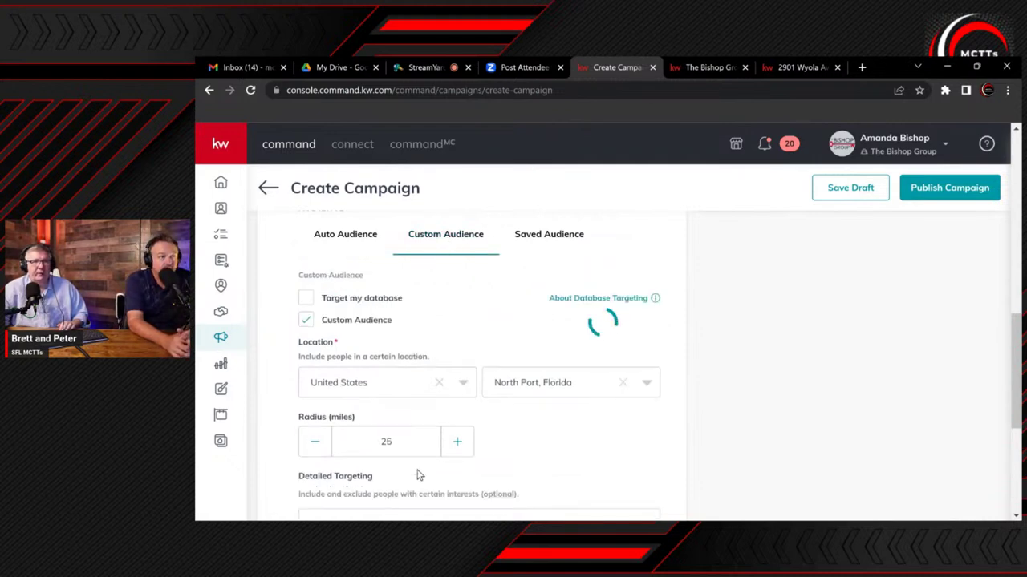
pyautogui.click(315, 447)
pyautogui.click(316, 446)
pyautogui.click(315, 447)
pyautogui.click(315, 447)
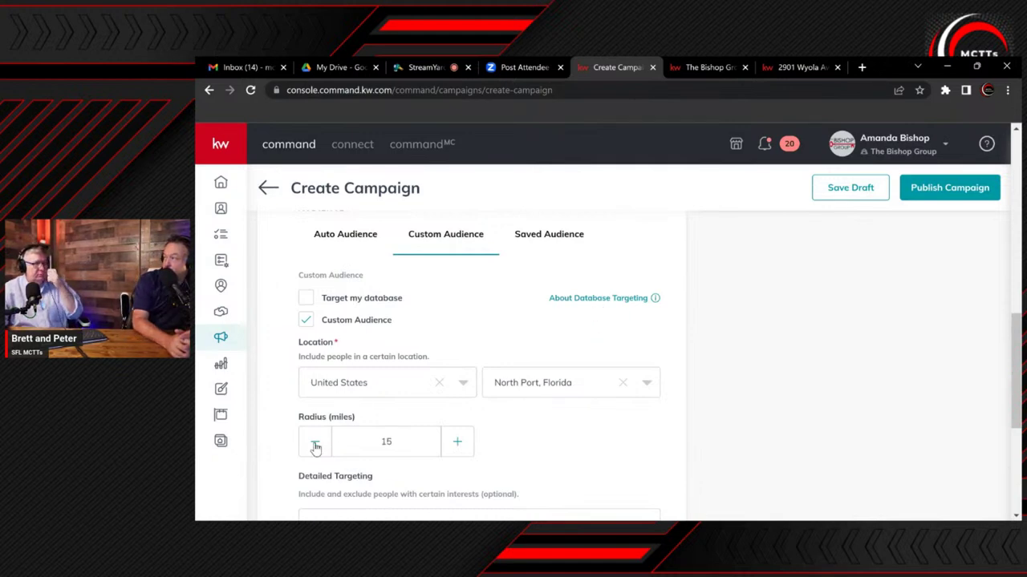
pyautogui.click(454, 446)
pyautogui.click(454, 444)
pyautogui.click(454, 444)
pyautogui.click(454, 443)
pyautogui.click(454, 443)
pyautogui.click(454, 444)
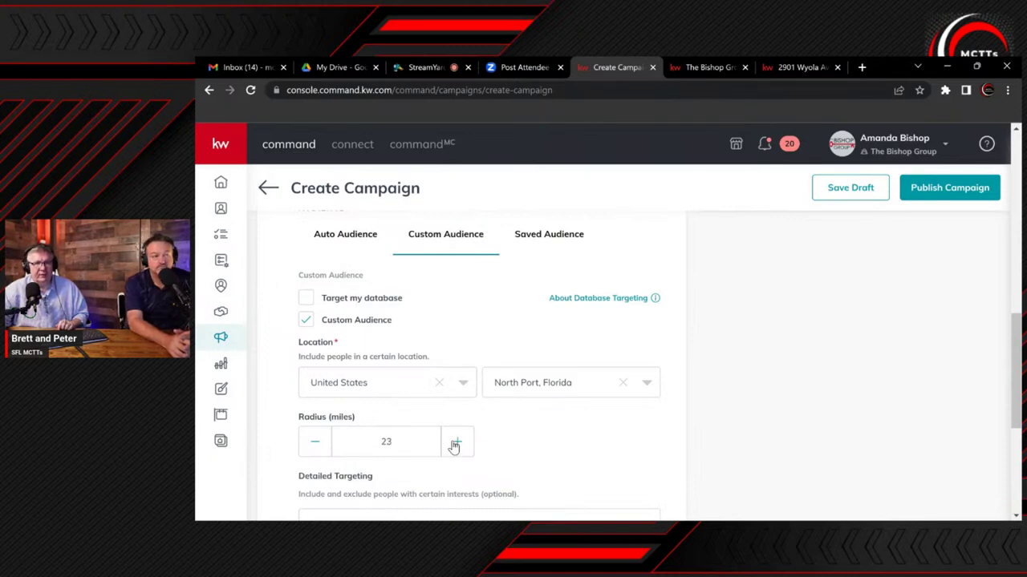
pyautogui.click(454, 444)
pyautogui.click(454, 443)
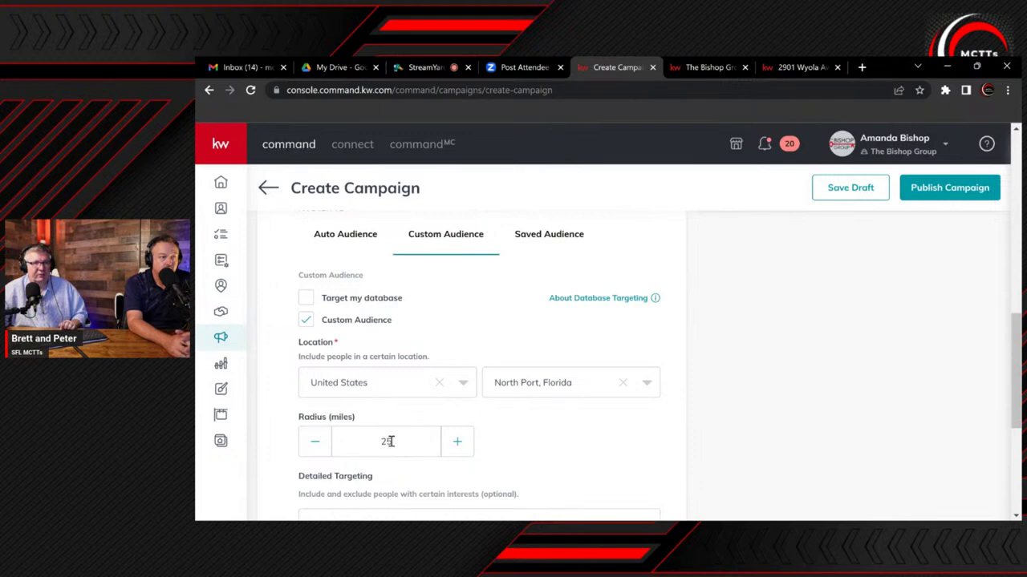
pyautogui.scroll(-5, 390, 441)
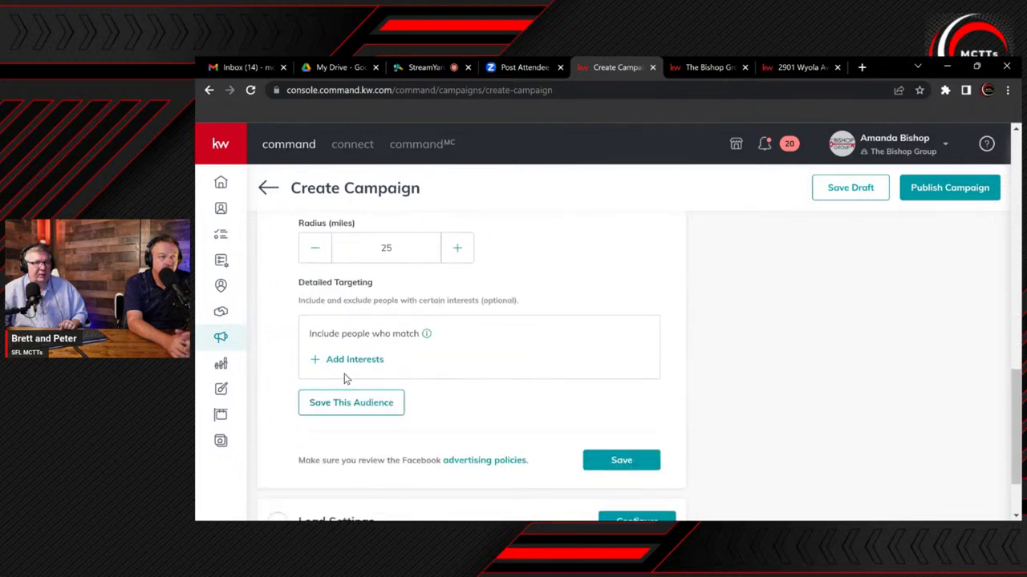
# Search interests for 'zillow', then close the picker without adding anything
pyautogui.click(351, 360)
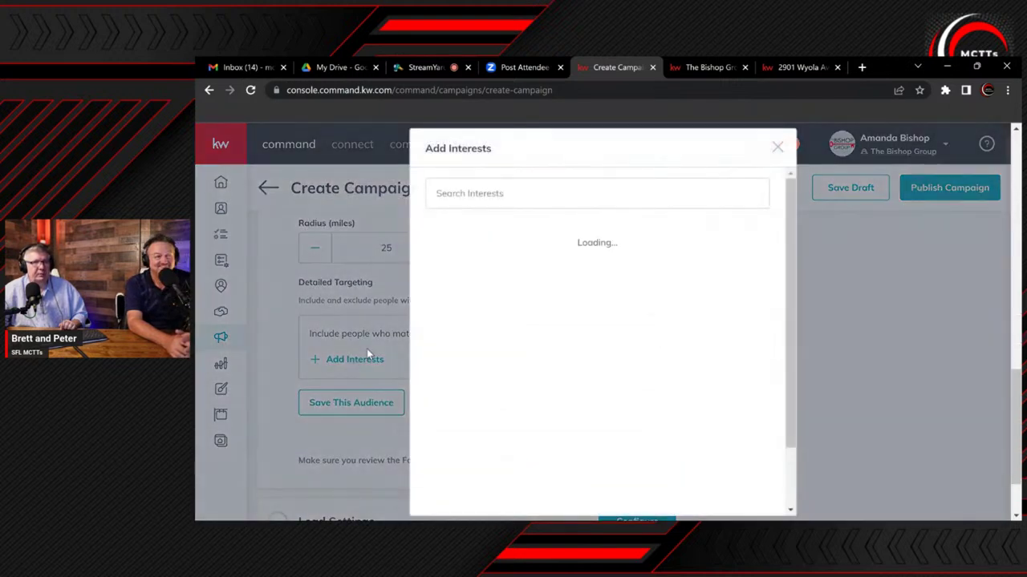
pyautogui.click(453, 194)
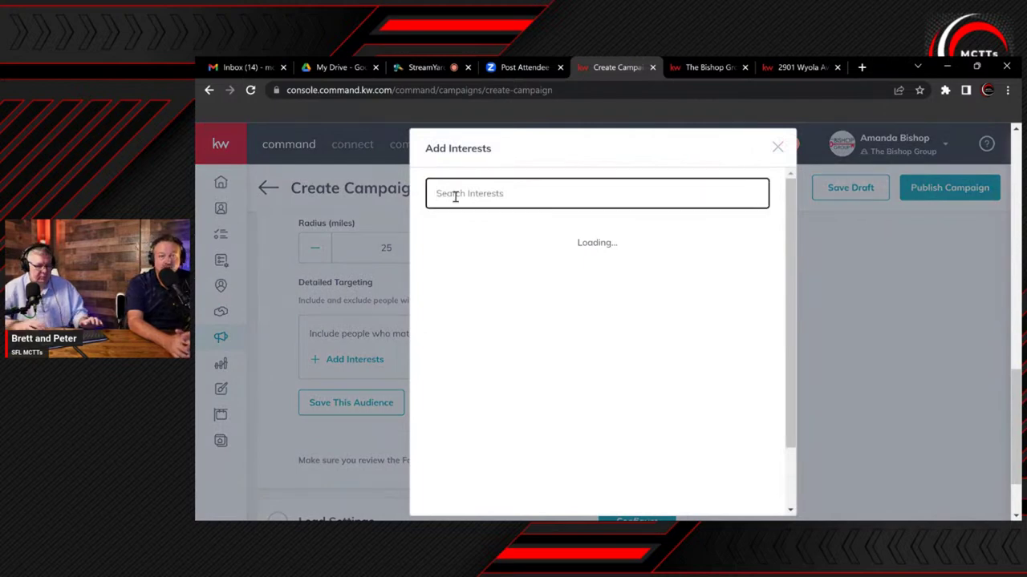
pyautogui.write('zi')
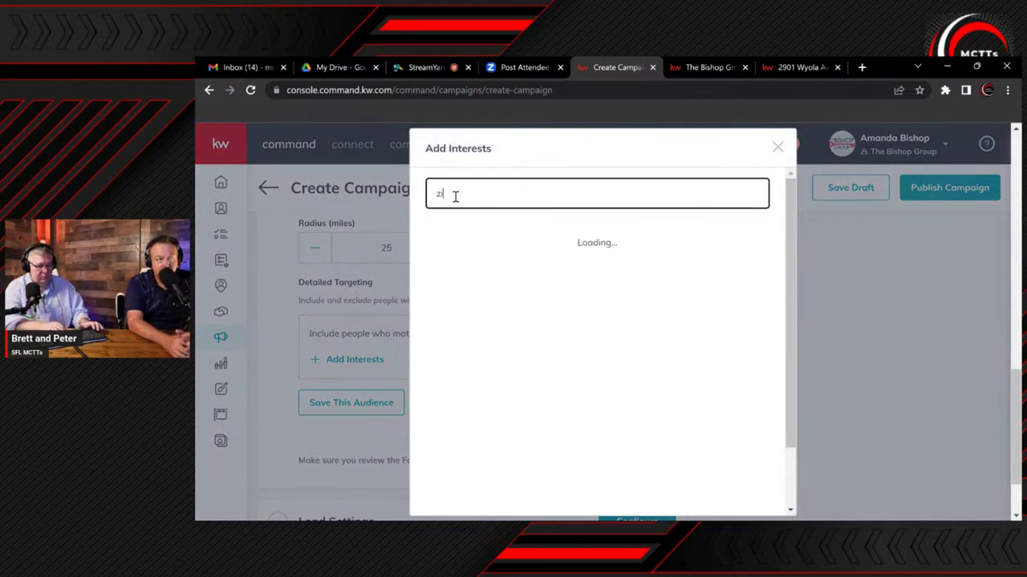
pyautogui.write('llow')
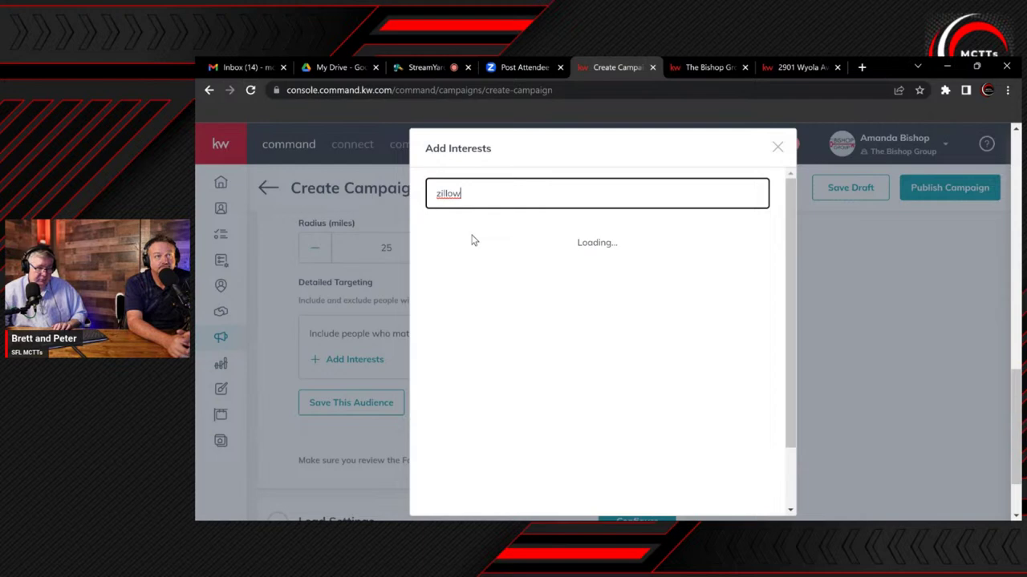
pyautogui.click(472, 242)
pyautogui.moveTo(468, 191); pyautogui.dragTo(380, 199)
pyautogui.write('zillow')
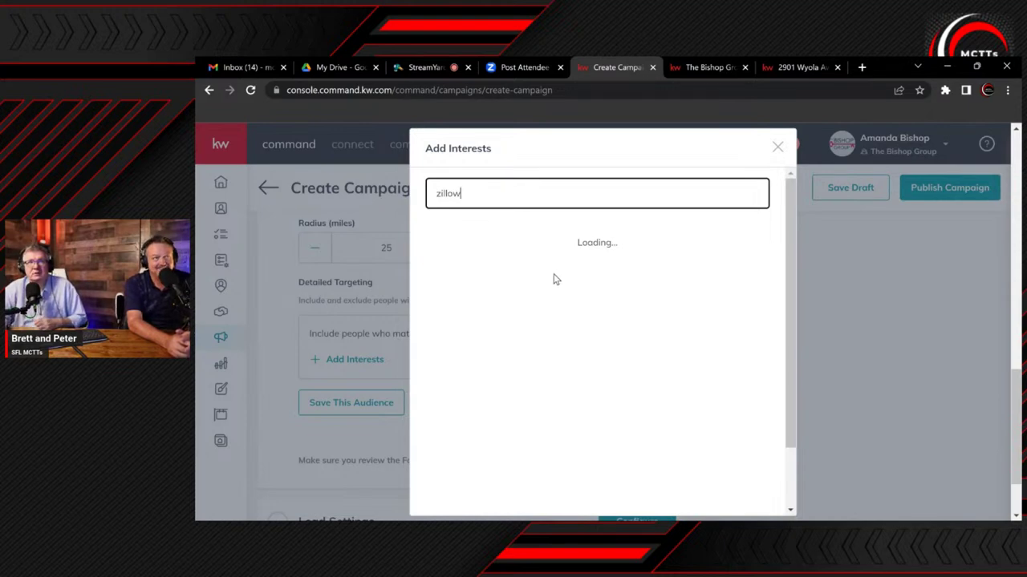
pyautogui.click(784, 152)
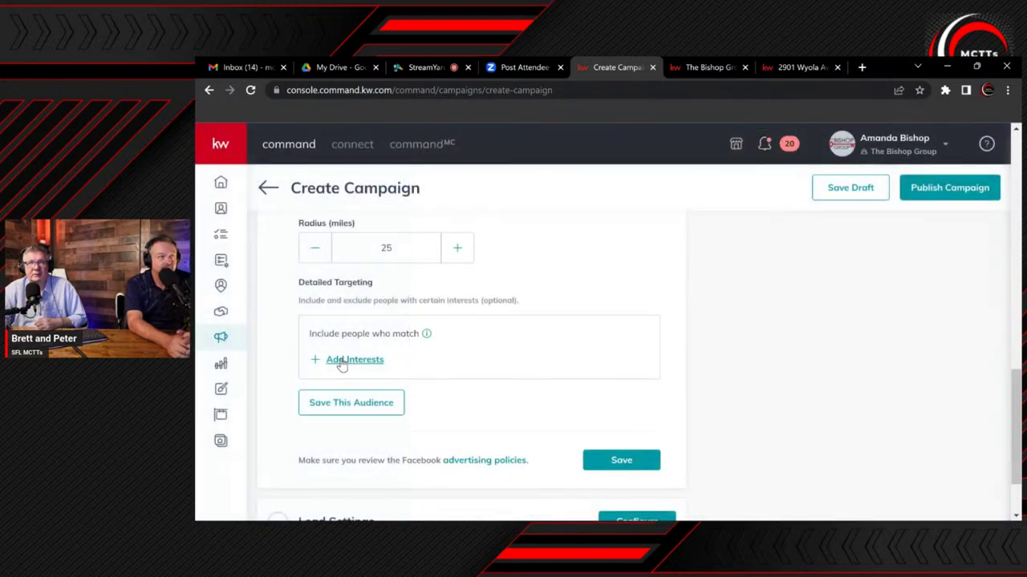
# Search 'realtor.com', select the realtor.com result and save it as an interest
pyautogui.click(340, 361)
pyautogui.click(495, 192)
pyautogui.write('rea')
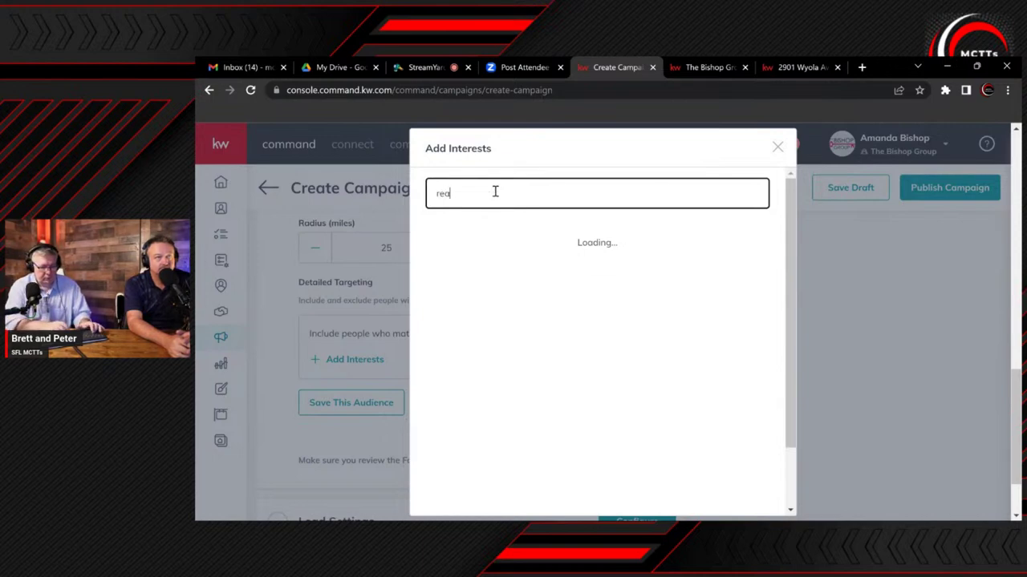
pyautogui.write('ltor.com')
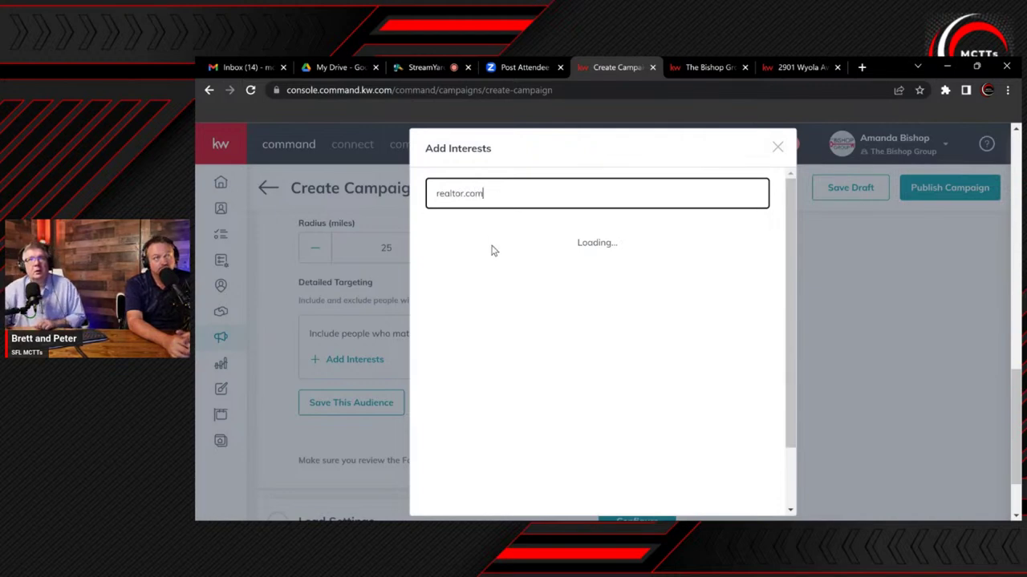
pyautogui.moveTo(490, 238)
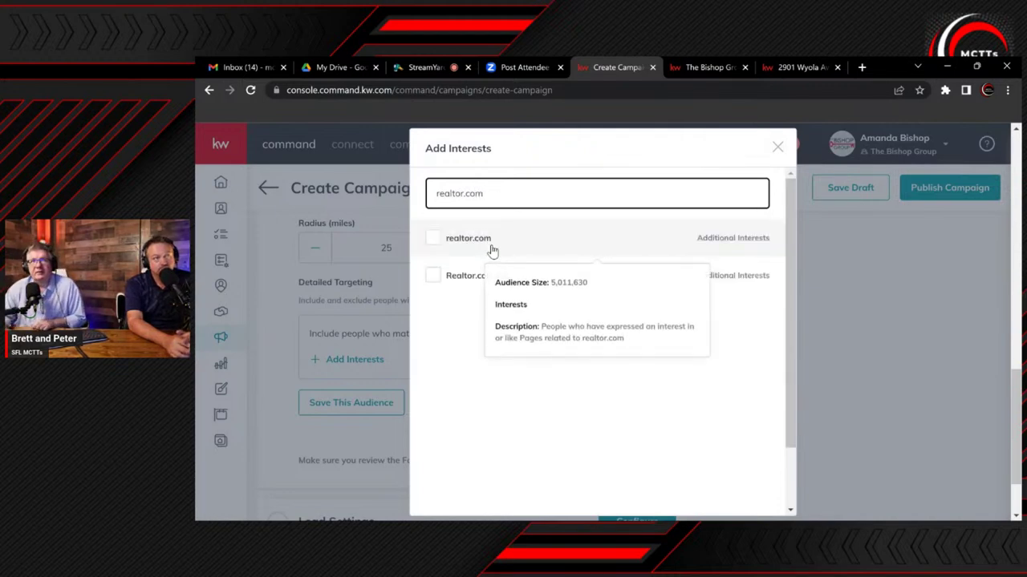
pyautogui.click(434, 236)
pyautogui.scroll(-2, 637, 429)
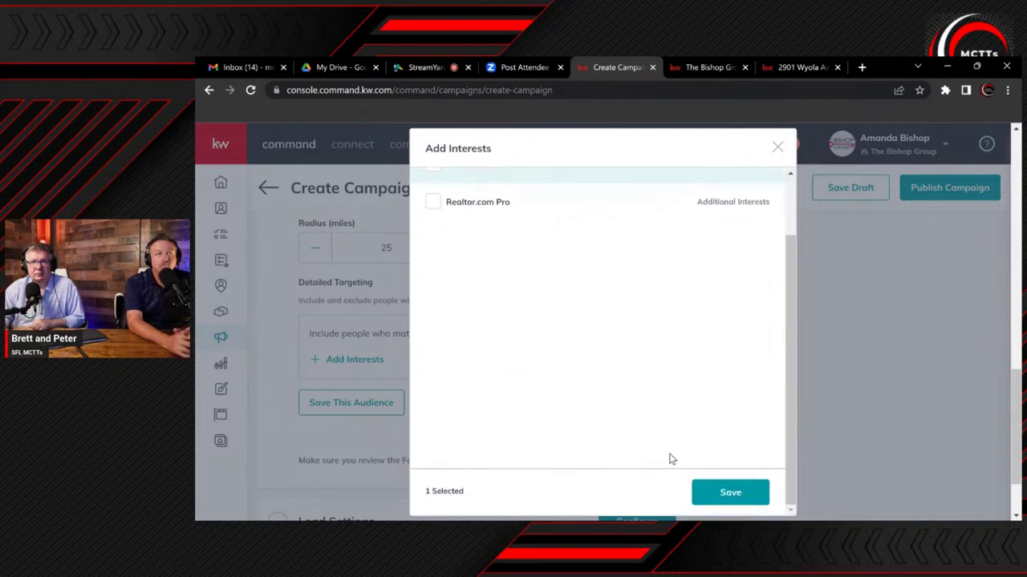
pyautogui.click(729, 494)
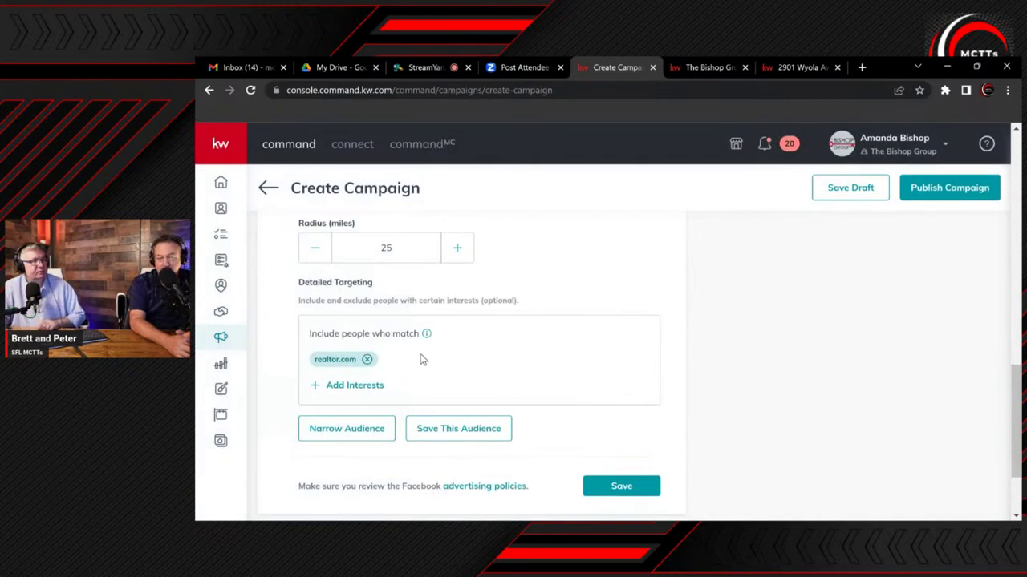
pyautogui.click(359, 389)
pyautogui.click(340, 386)
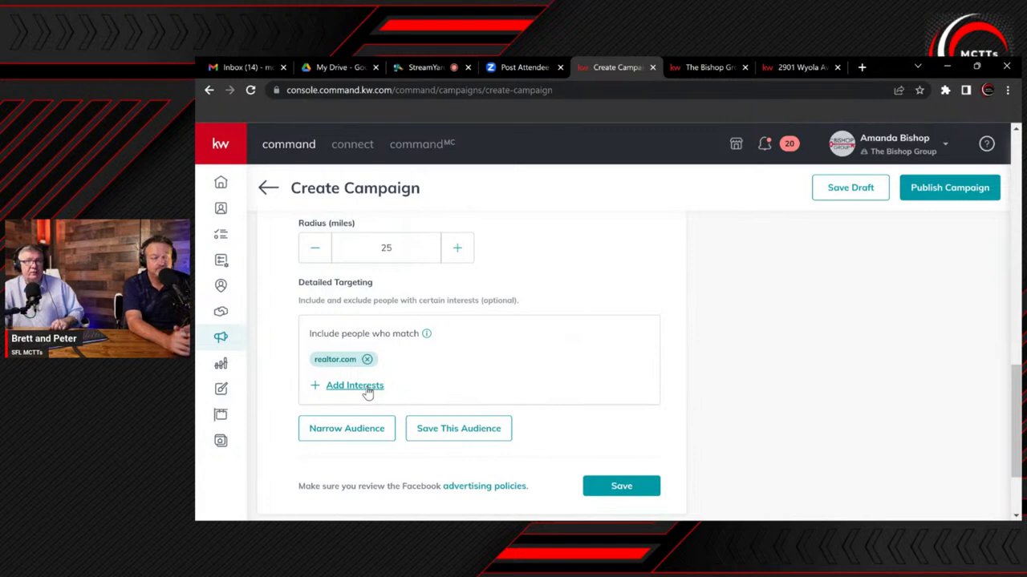
# Search 'zillow', select Zillow (property) and save it as an interest
pyautogui.click(368, 389)
pyautogui.click(464, 197)
pyautogui.write('zillow')
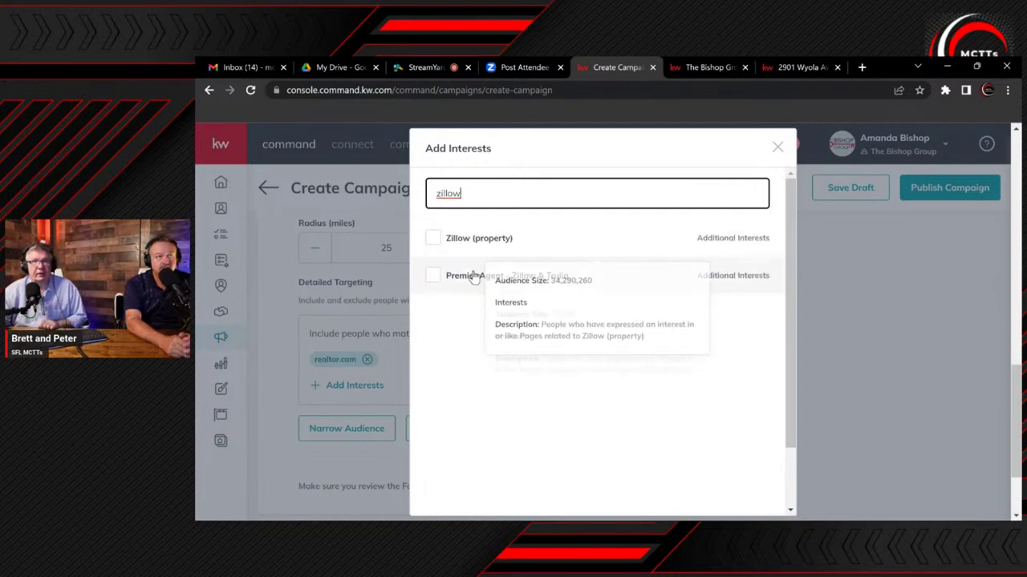
pyautogui.click(465, 242)
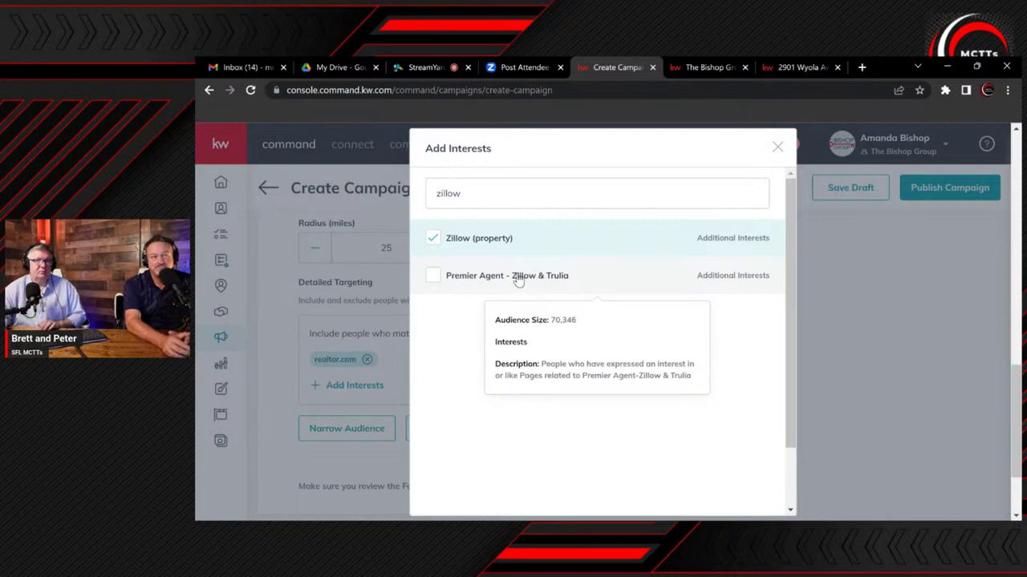
pyautogui.moveTo(459, 263)
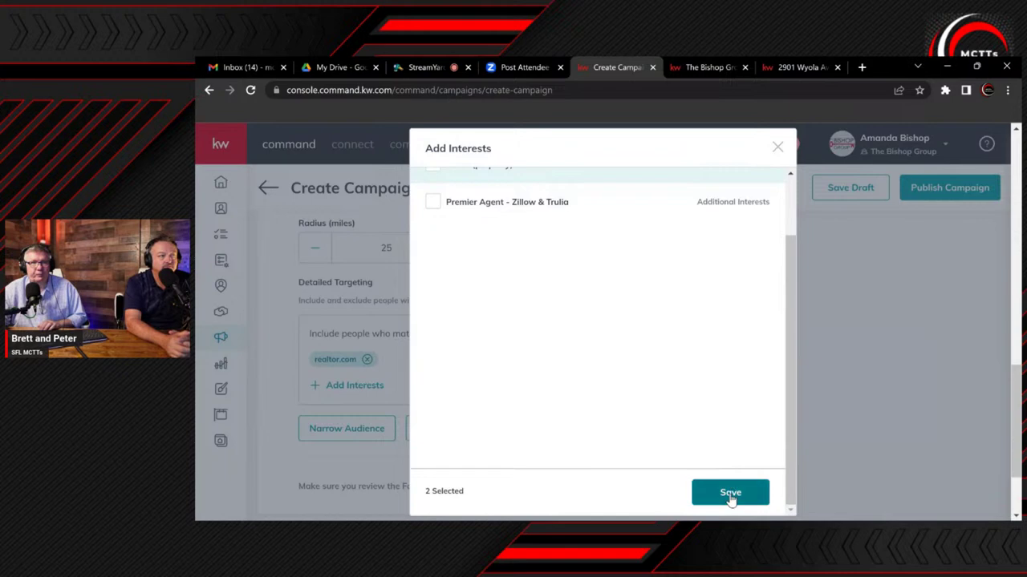
pyautogui.click(730, 494)
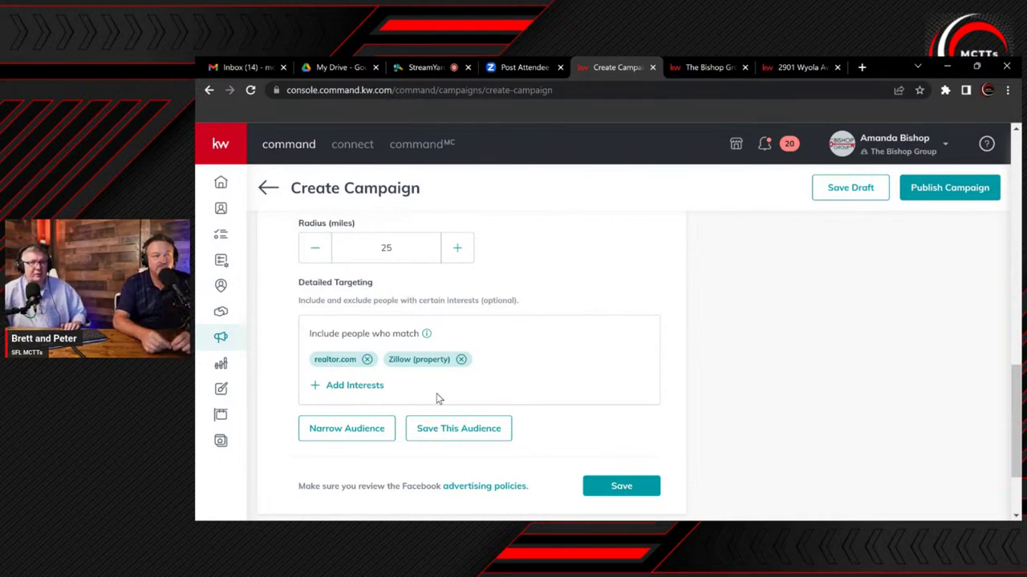
# Save the current North Port targeting as a new audience named 'Buyers NorthPort'
pyautogui.click(441, 438)
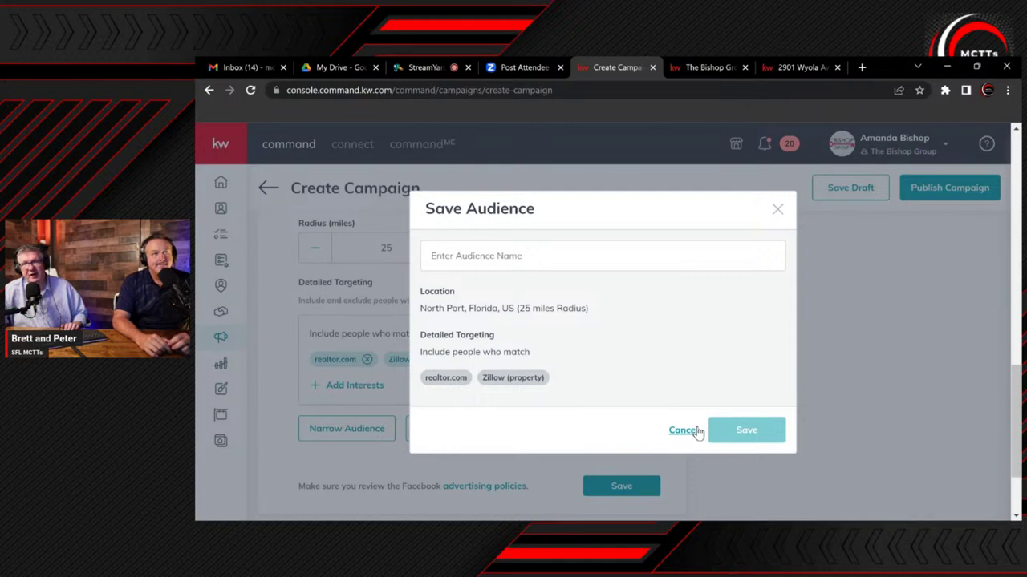
pyautogui.click(681, 431)
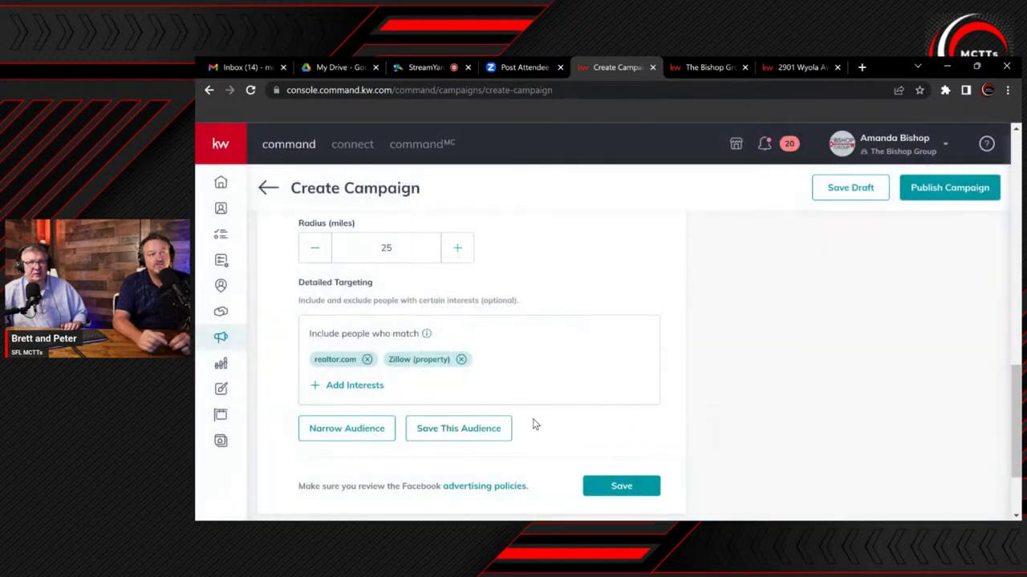
pyautogui.click(453, 429)
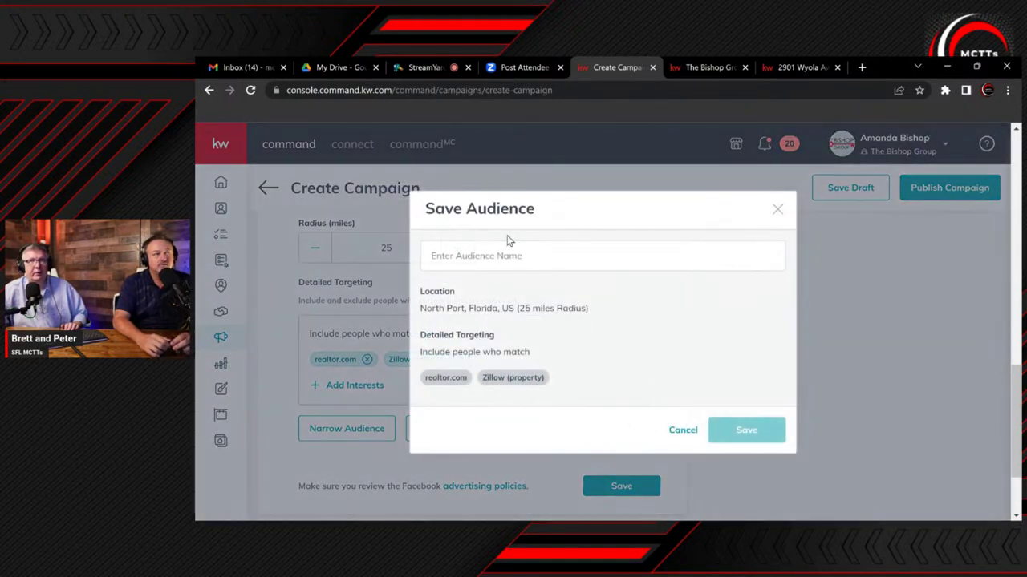
pyautogui.click(492, 255)
pyautogui.write('B')
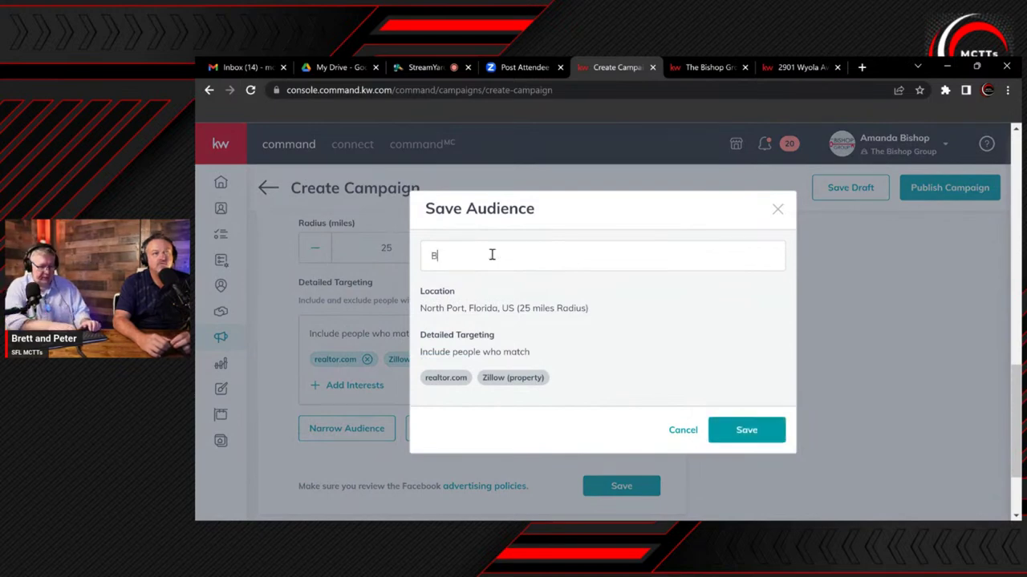
pyautogui.write('uyers NorthPort')
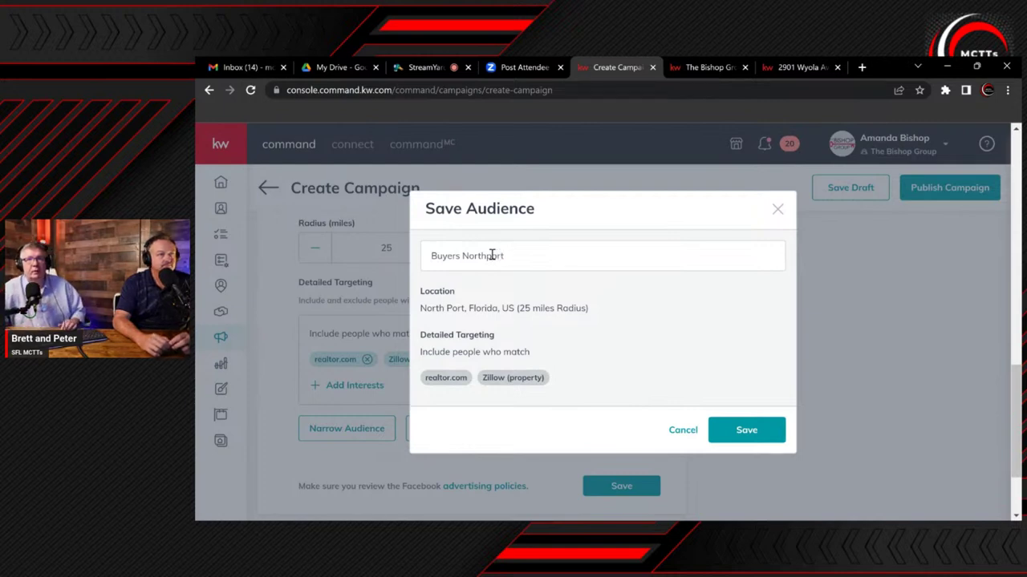
pyautogui.click(752, 433)
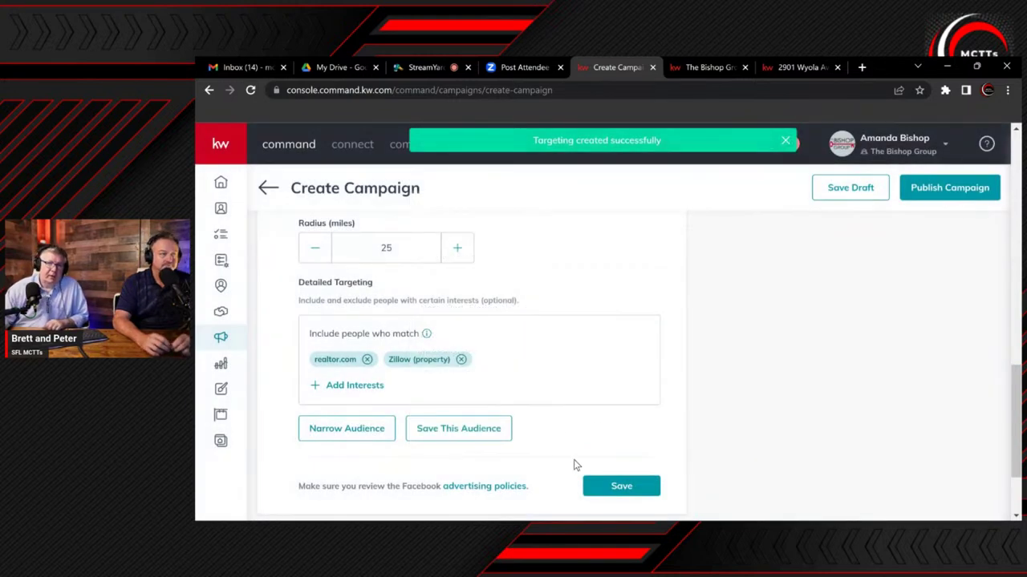
# Save the campaign's audience targeting and open Lead Settings for configuration
pyautogui.click(619, 486)
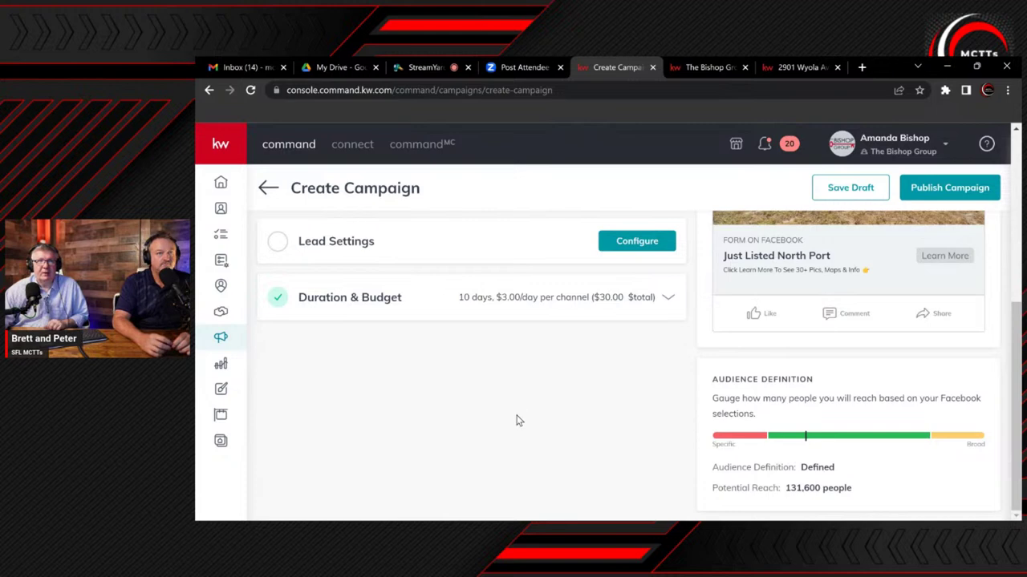
pyautogui.scroll(5, 517, 425)
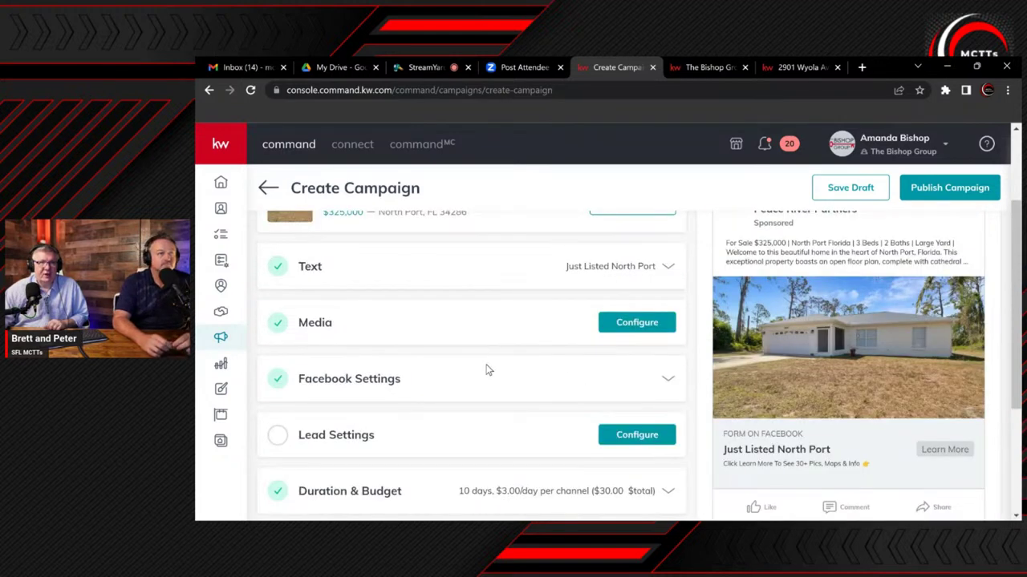
pyautogui.scroll(-2, 486, 381)
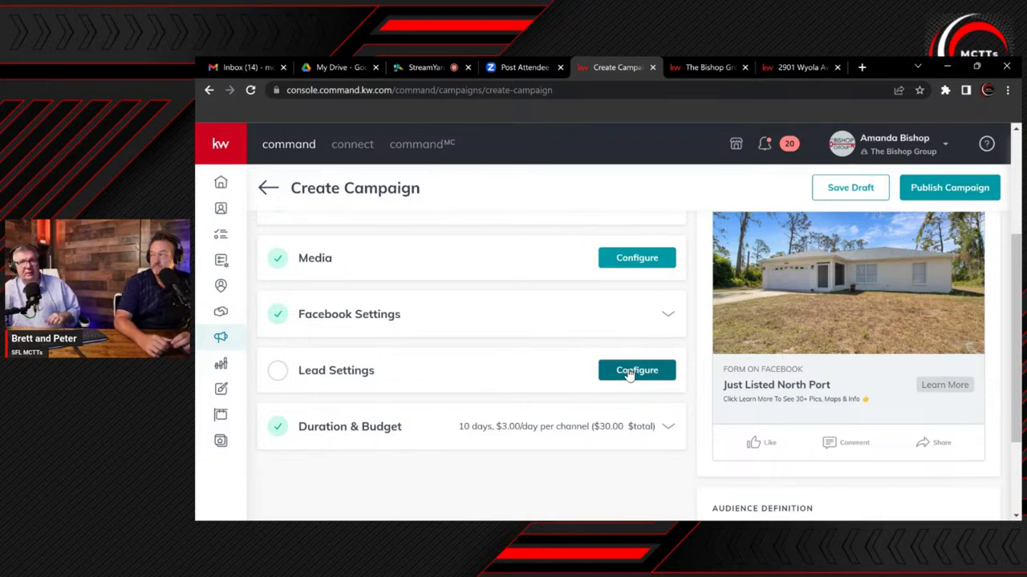
pyautogui.click(630, 371)
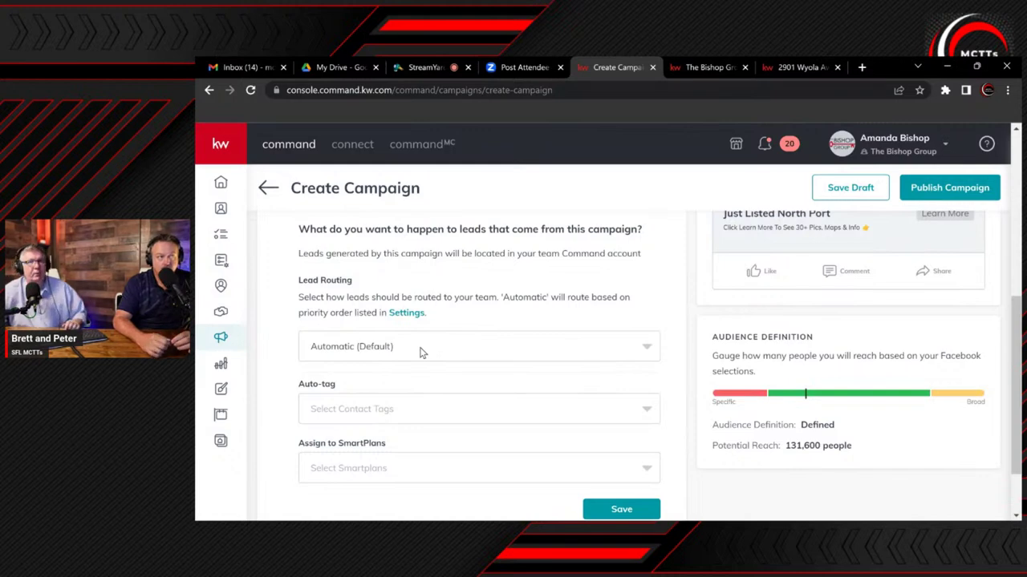
pyautogui.click(346, 410)
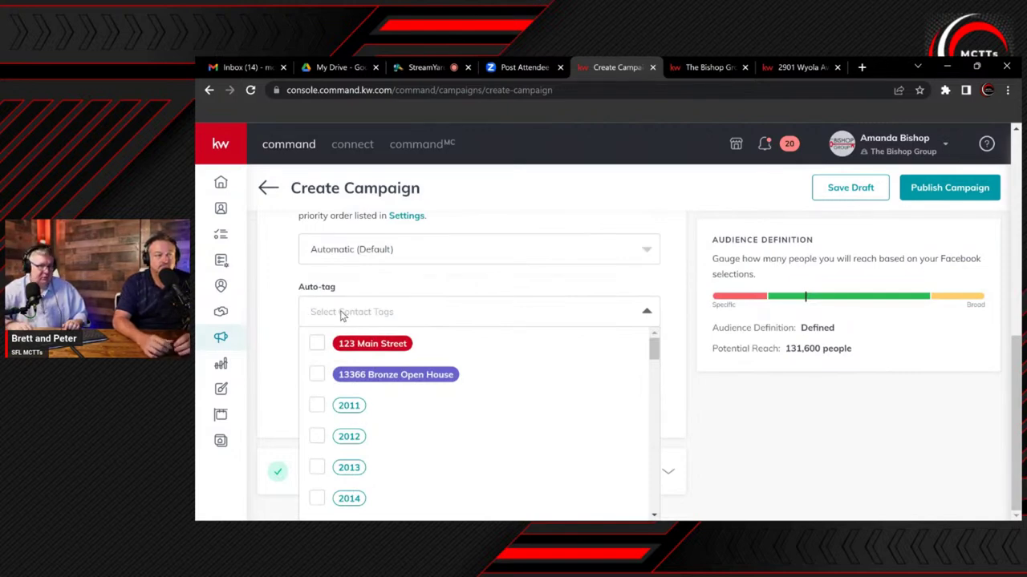
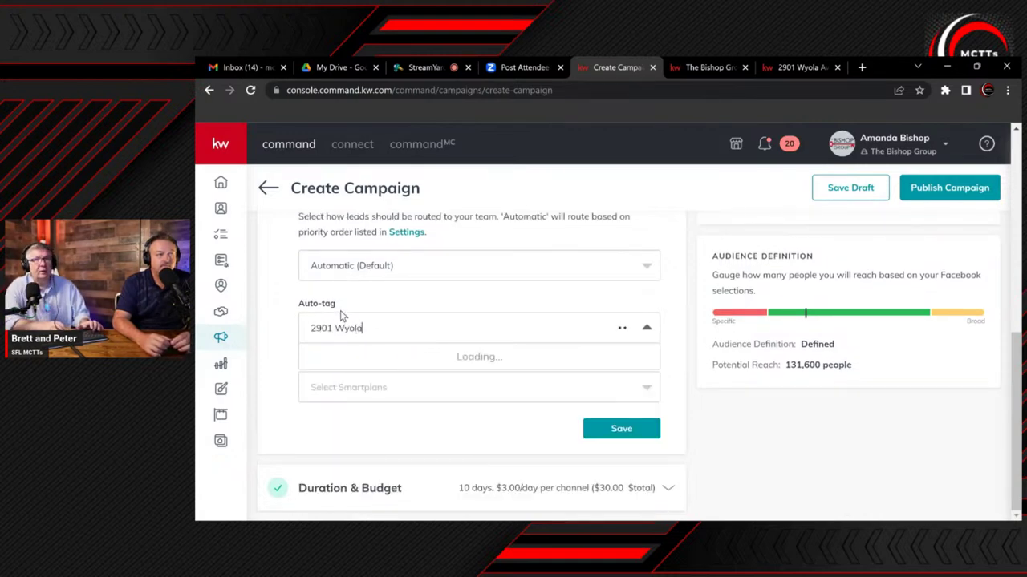
pyautogui.click(358, 358)
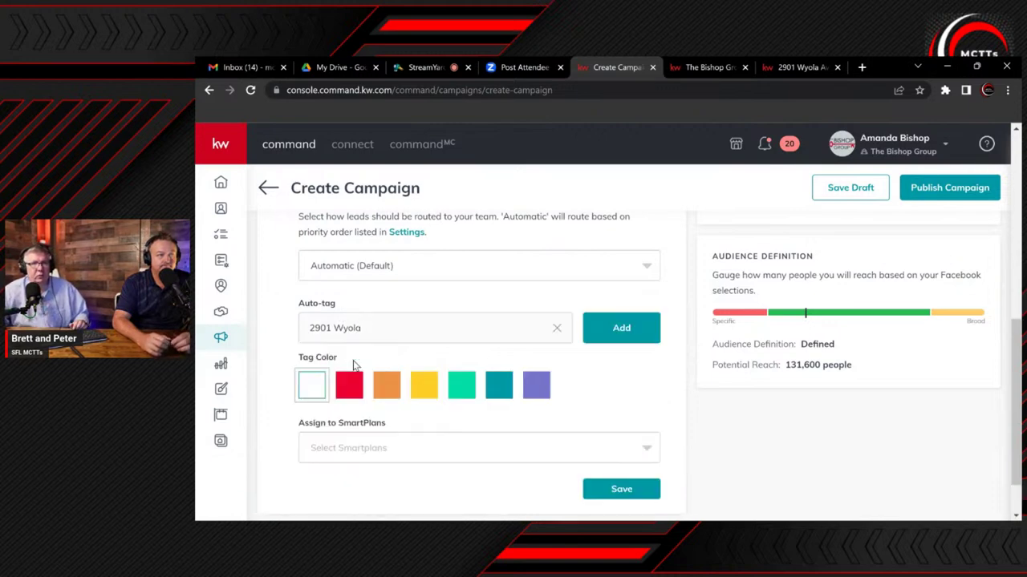
pyautogui.click(549, 393)
pyautogui.click(615, 328)
# Create a teal 'Facebook Lead' tag and add it to the auto-tags
pyautogui.click(436, 325)
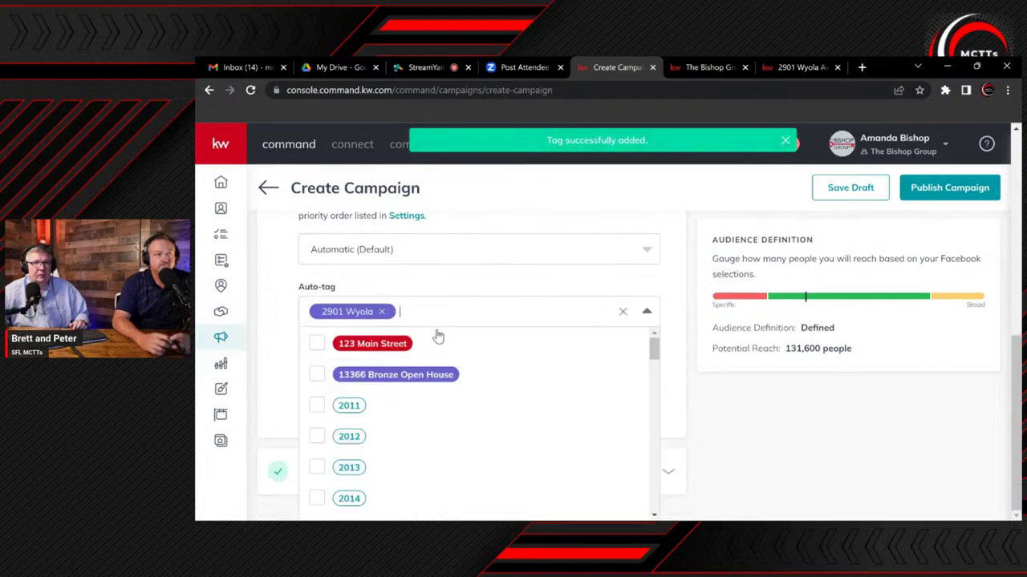
pyautogui.write('Face')
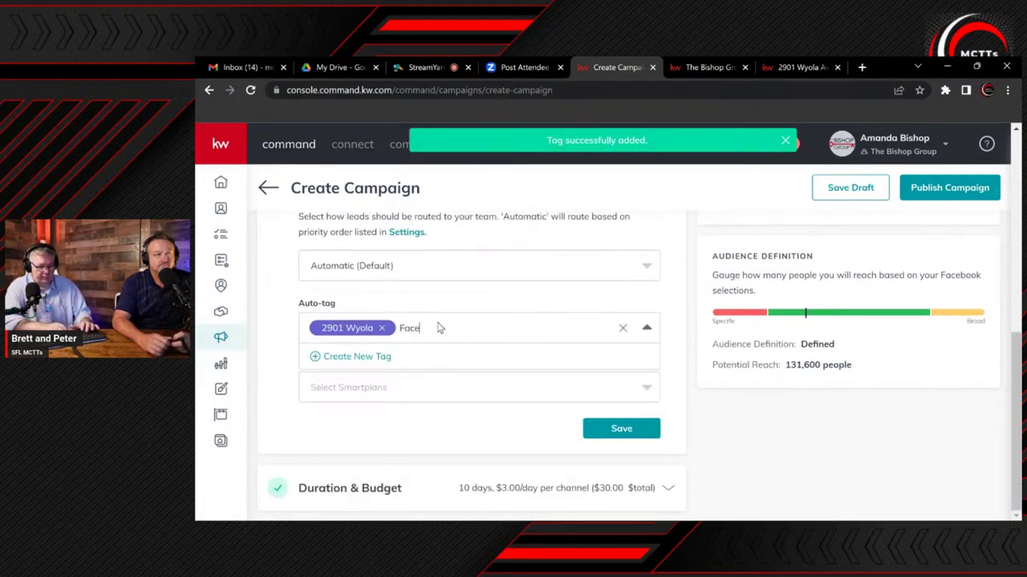
pyautogui.write('book Lead')
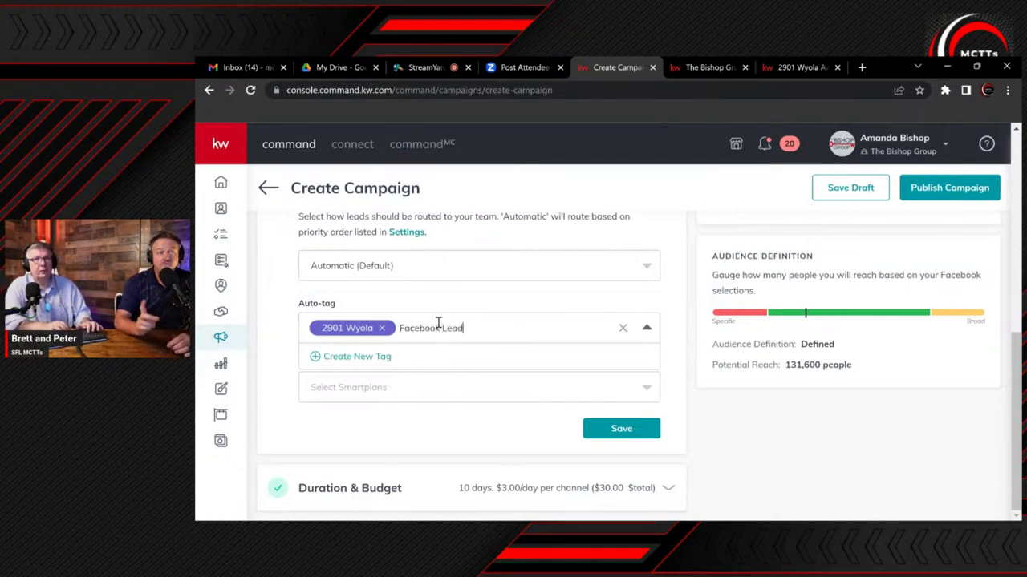
pyautogui.click(363, 358)
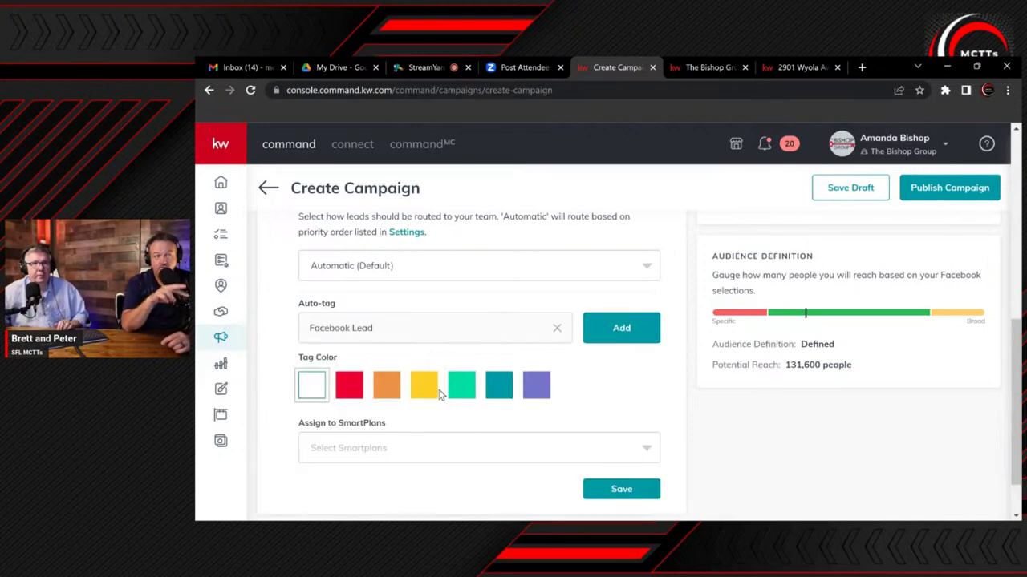
pyautogui.click(502, 395)
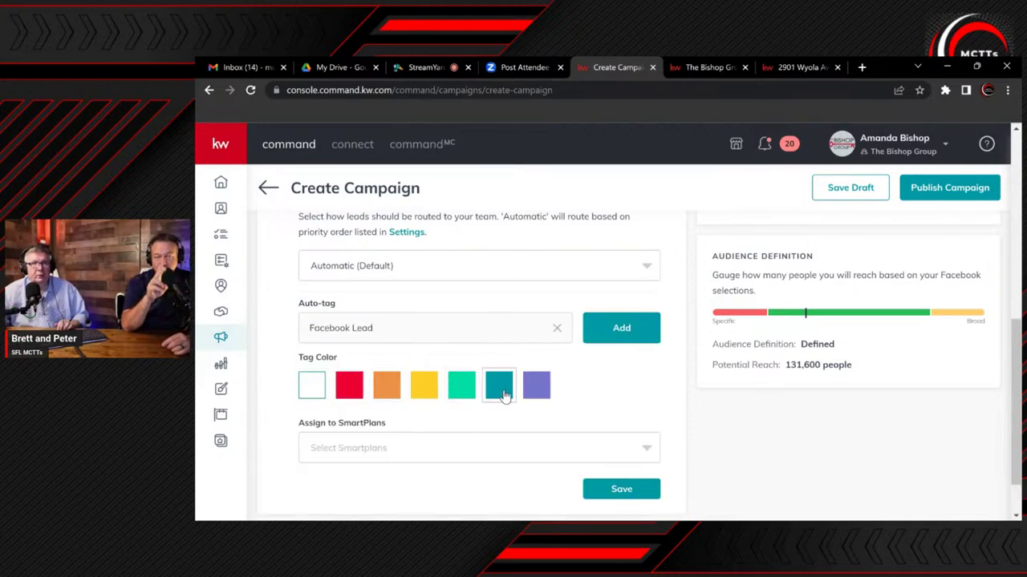
pyautogui.click(644, 328)
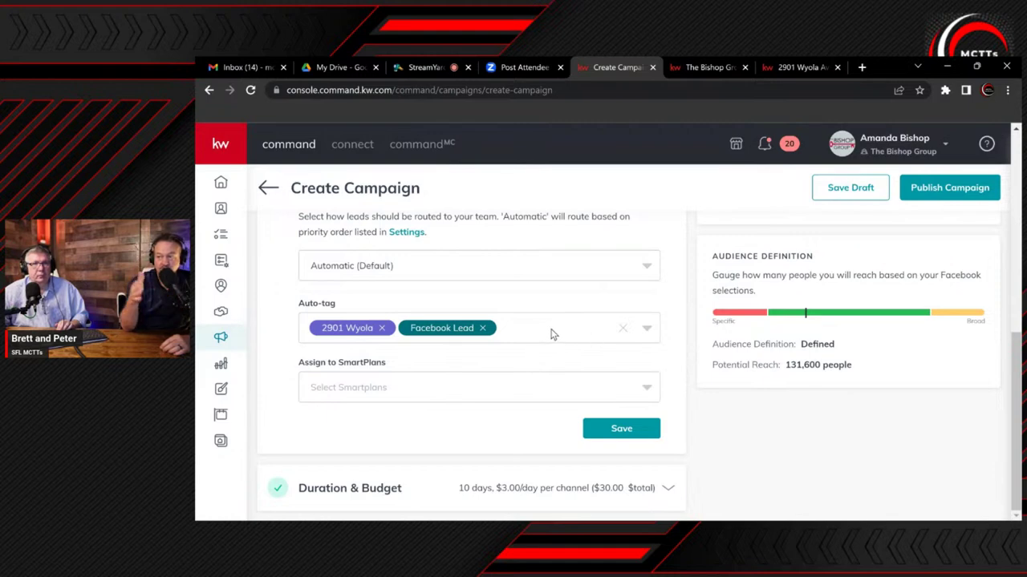
# Create a red '3 Bedroom' tag, discarding the mistyped 'Bed Bedroom' attempt, and add it to the auto-tags
pyautogui.click(543, 333)
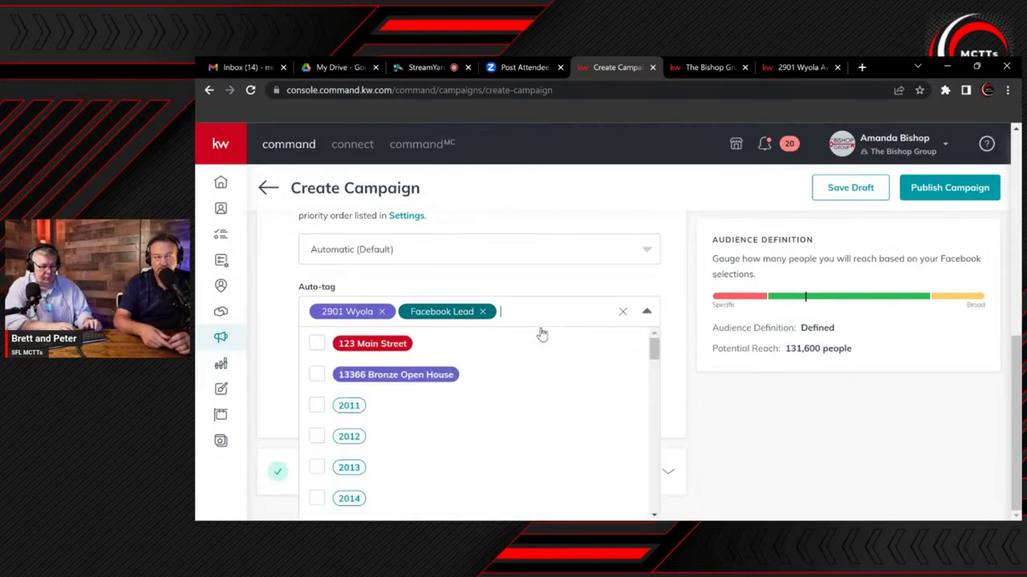
pyautogui.write('Bed Bedr')
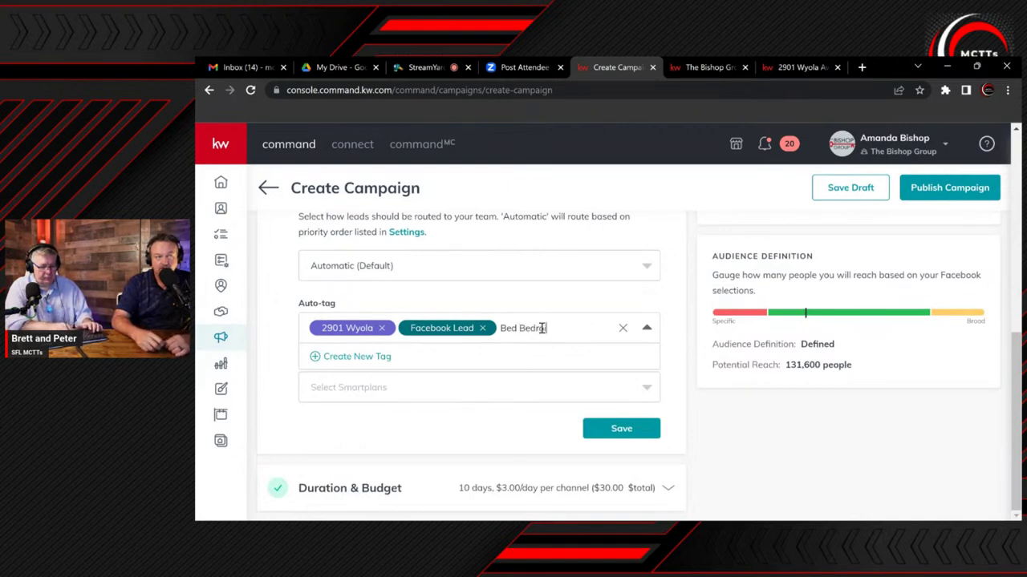
pyautogui.write('oom')
pyautogui.press('BackSpace')
pyautogui.press('BackSpace')
pyautogui.press('BackSpace')
pyautogui.write('oom')
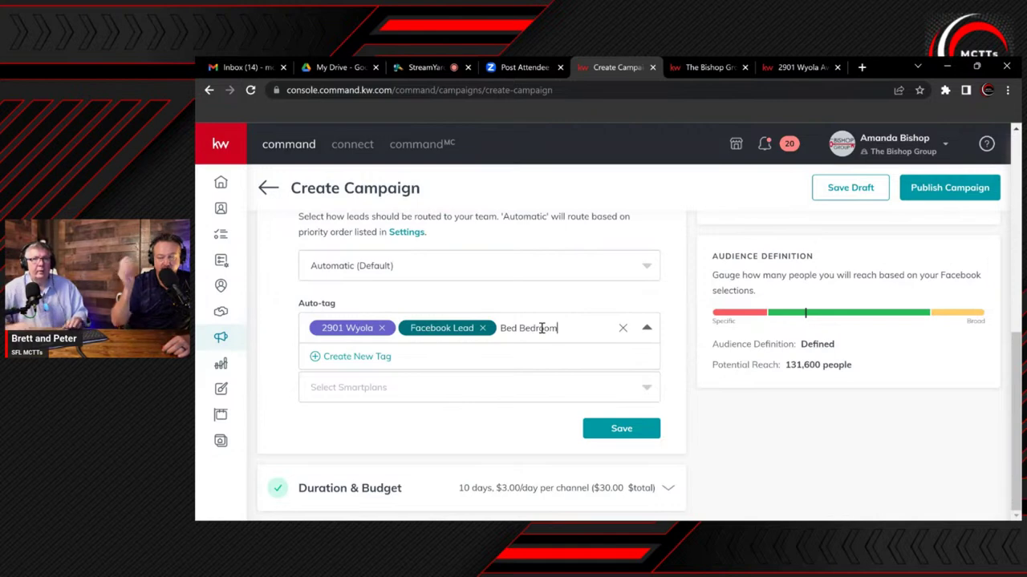
pyautogui.click(365, 358)
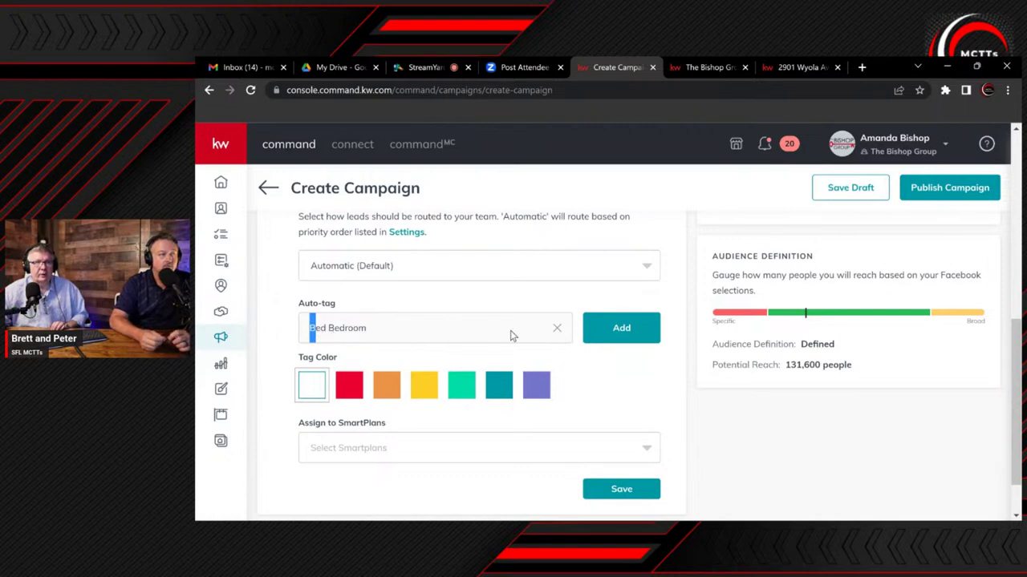
pyautogui.click(559, 332)
pyautogui.click(509, 332)
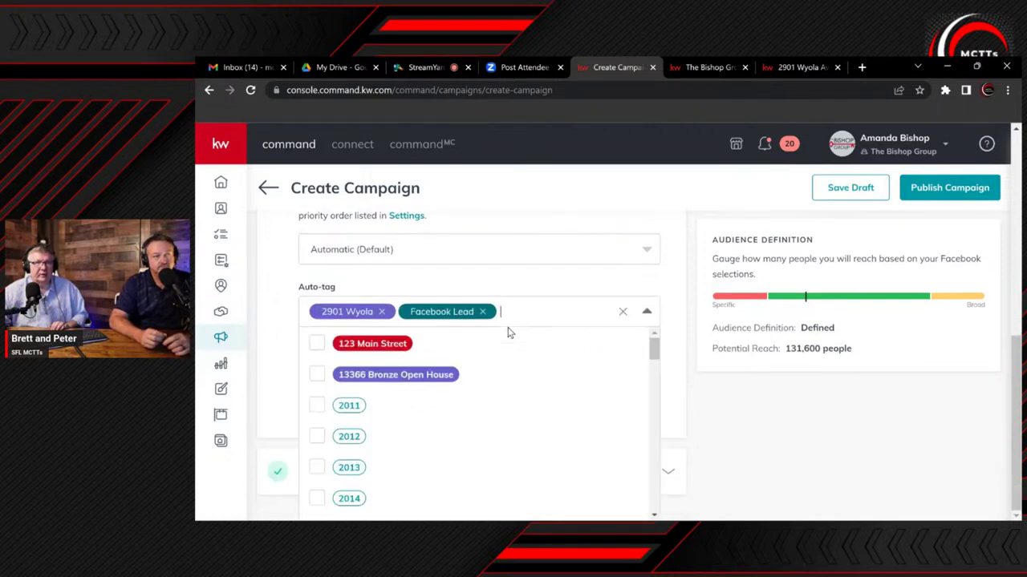
pyautogui.write('3 Bed')
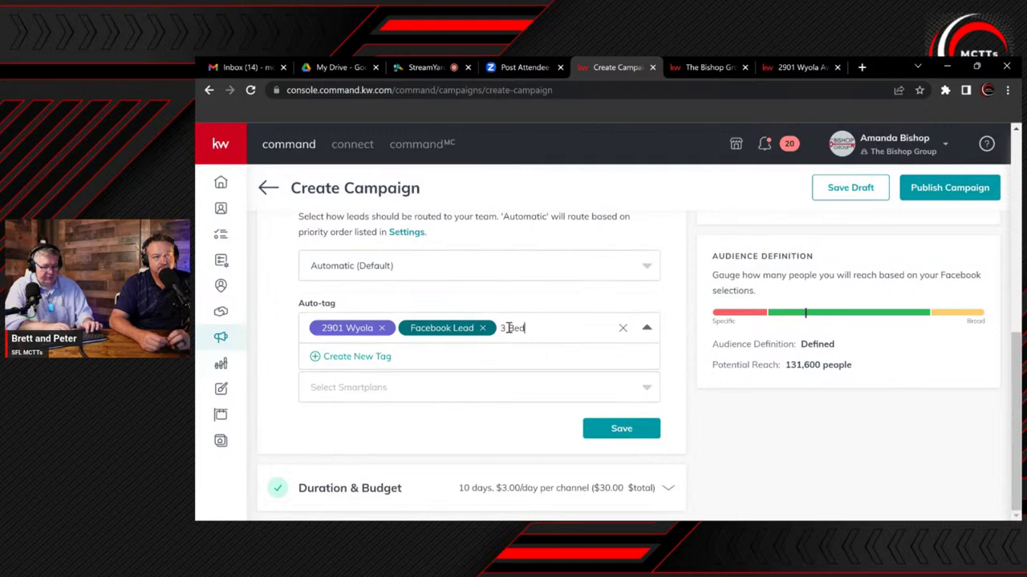
pyautogui.write('room')
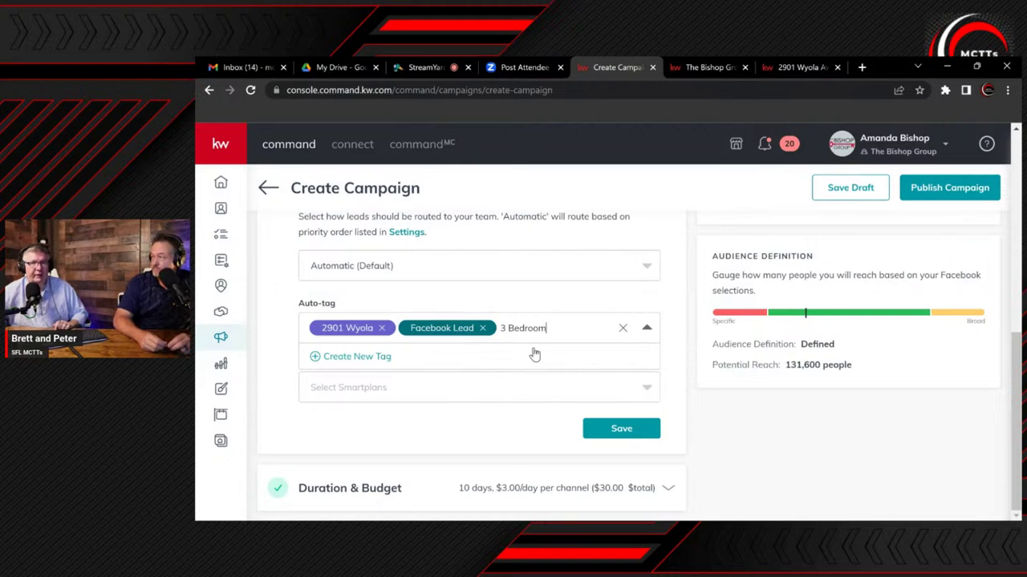
pyautogui.click(363, 365)
pyautogui.click(349, 385)
pyautogui.click(621, 328)
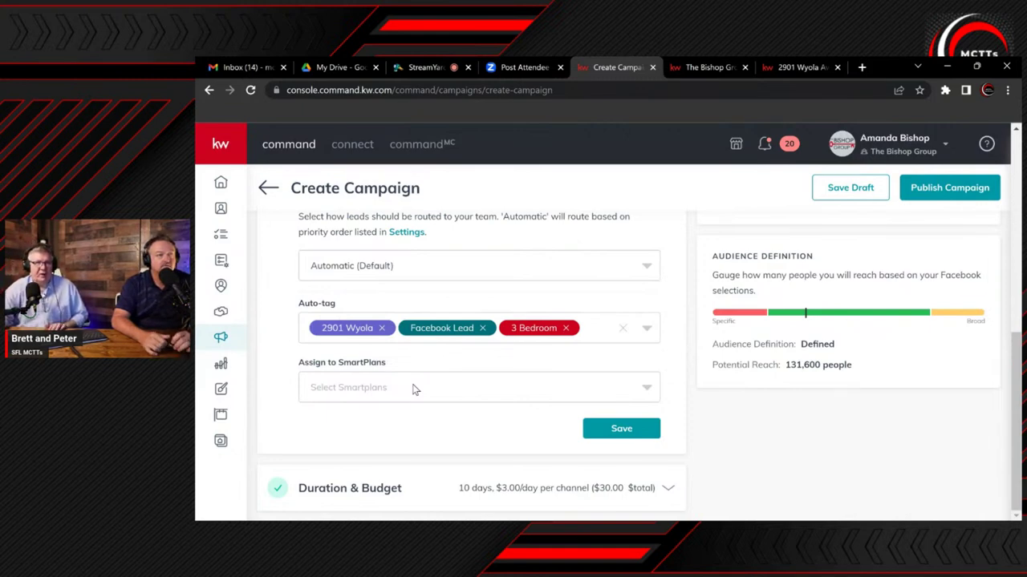
# Assign the campaign's new leads to the 'My 36-Touch-Part 1' SmartPlan
pyautogui.click(414, 390)
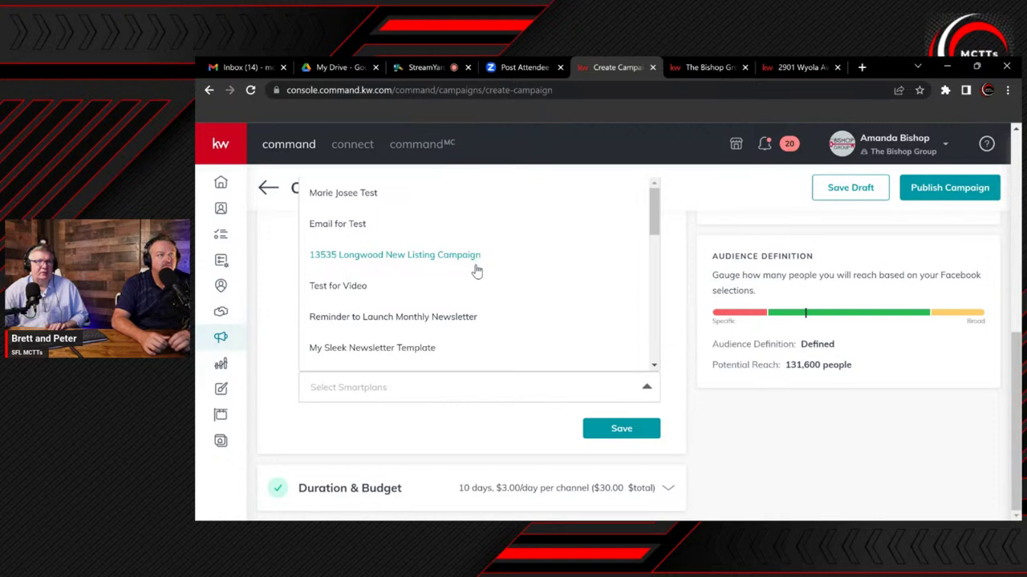
pyautogui.scroll(-3, 481, 297)
pyautogui.scroll(-1, 489, 337)
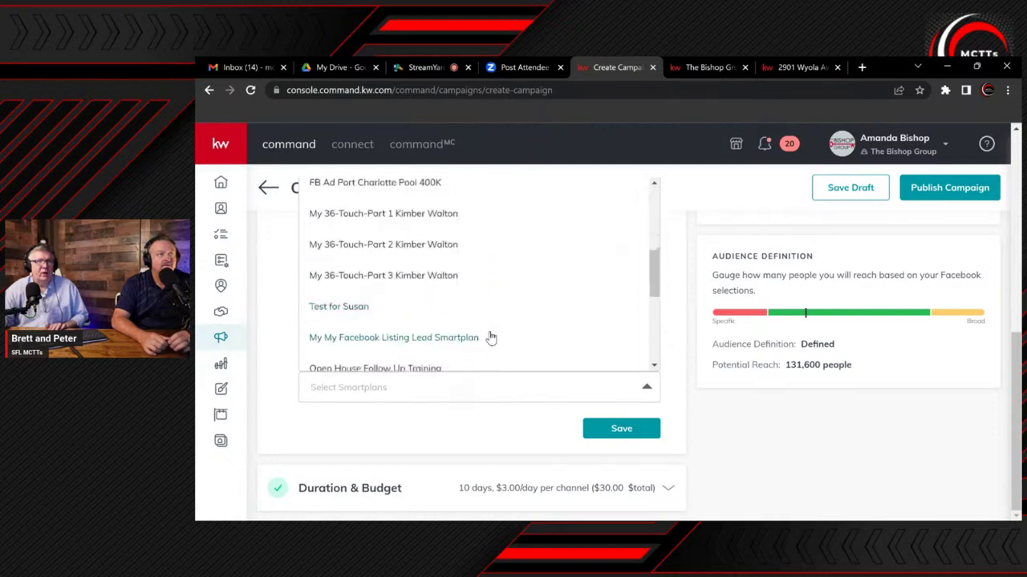
pyautogui.scroll(-1, 491, 337)
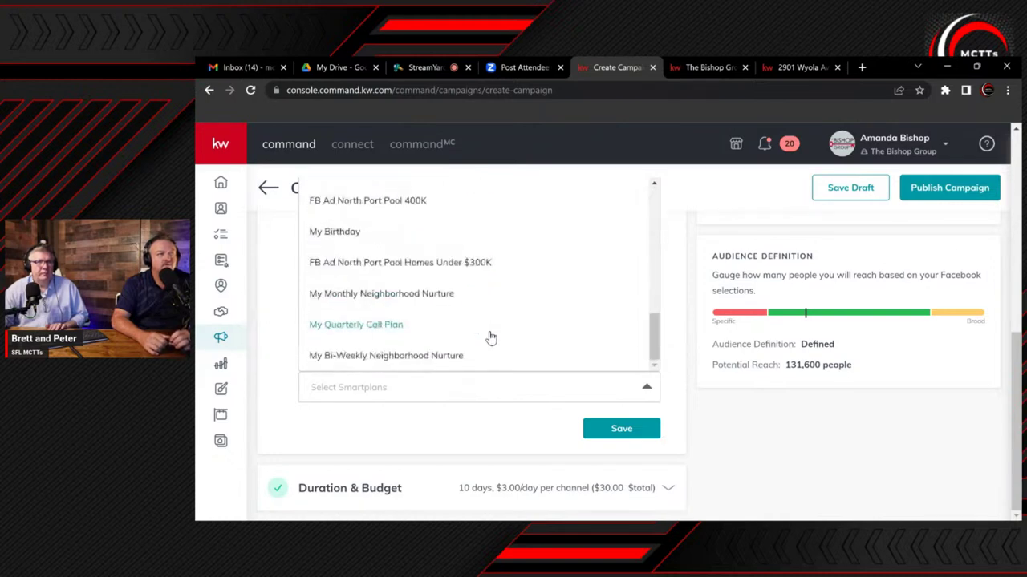
pyautogui.scroll(3, 491, 337)
pyautogui.scroll(3, 491, 340)
pyautogui.scroll(1, 490, 340)
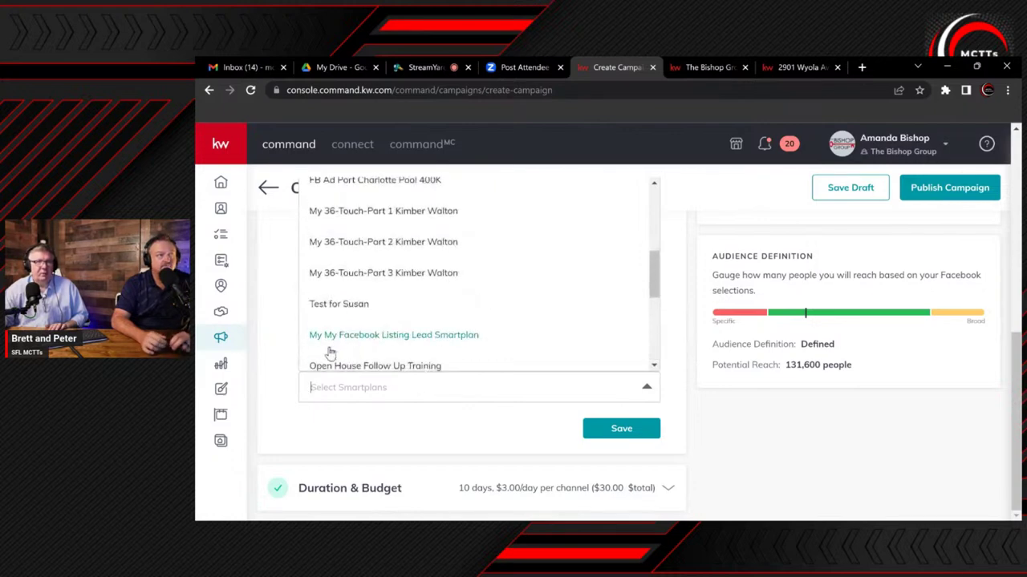
pyautogui.scroll(2, 412, 337)
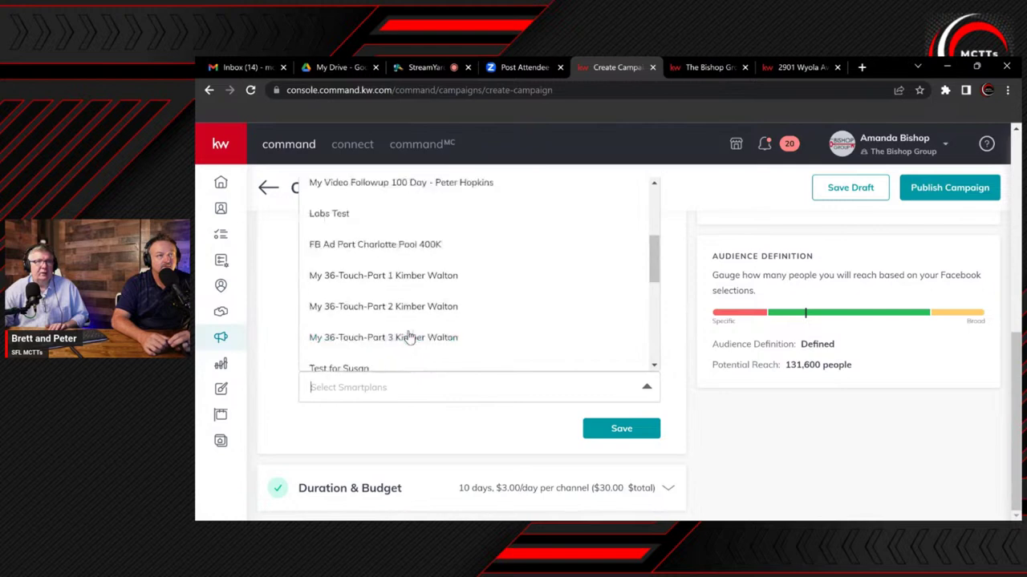
pyautogui.click(406, 277)
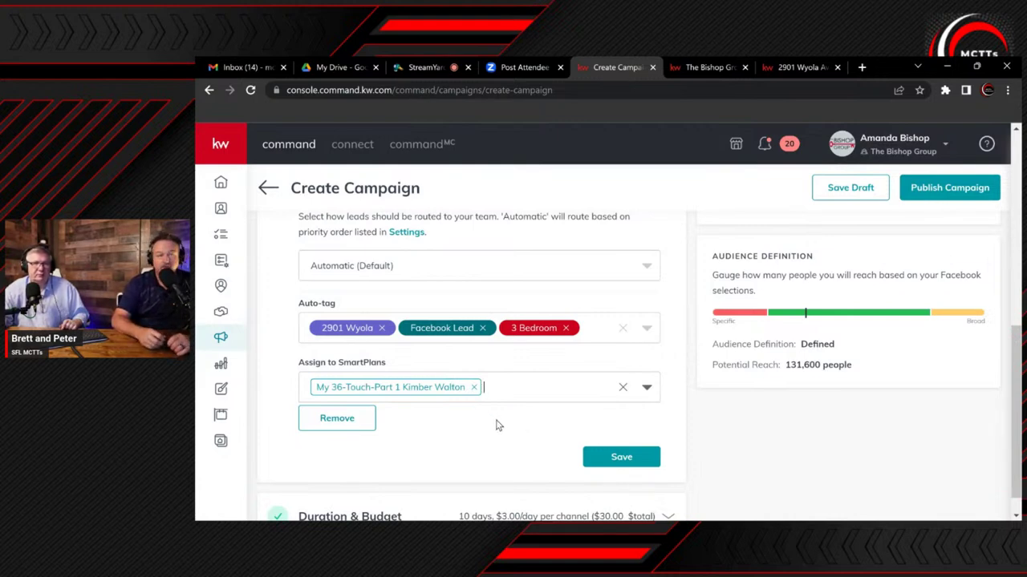
# Save the lead settings and set the total campaign budget to $50, or $5.00/day per channel
pyautogui.click(608, 464)
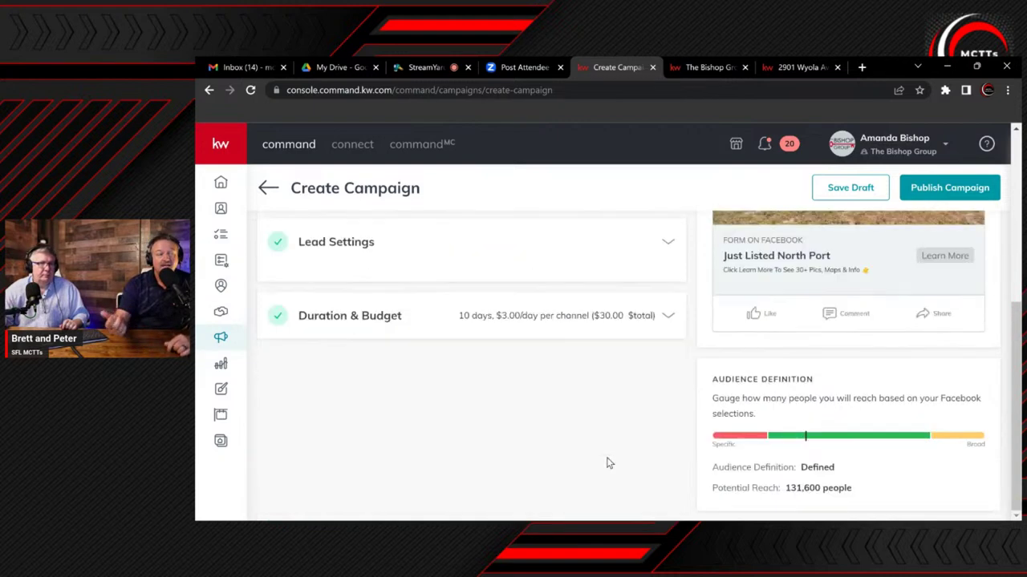
pyautogui.click(668, 303)
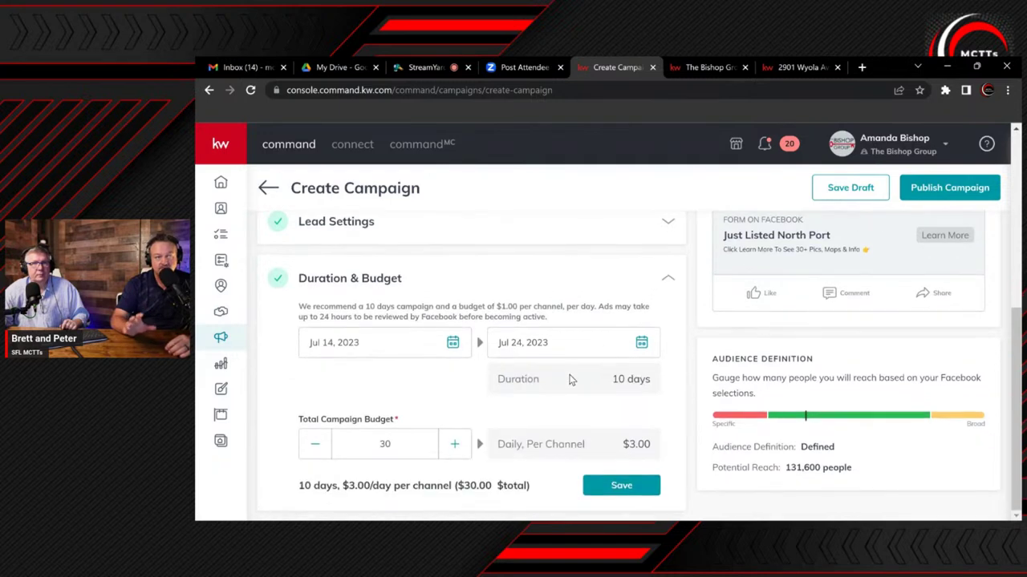
pyautogui.click(456, 445)
pyautogui.click(456, 445)
pyautogui.click(456, 446)
pyautogui.click(457, 446)
pyautogui.click(458, 447)
pyautogui.click(458, 447)
pyautogui.click(459, 447)
pyautogui.doubleClick(459, 447)
pyautogui.doubleClick(459, 447)
pyautogui.doubleClick(459, 446)
pyautogui.click(459, 446)
pyautogui.doubleClick(459, 447)
pyautogui.doubleClick(459, 447)
pyautogui.doubleClick(459, 447)
pyautogui.click(459, 447)
pyautogui.click(459, 446)
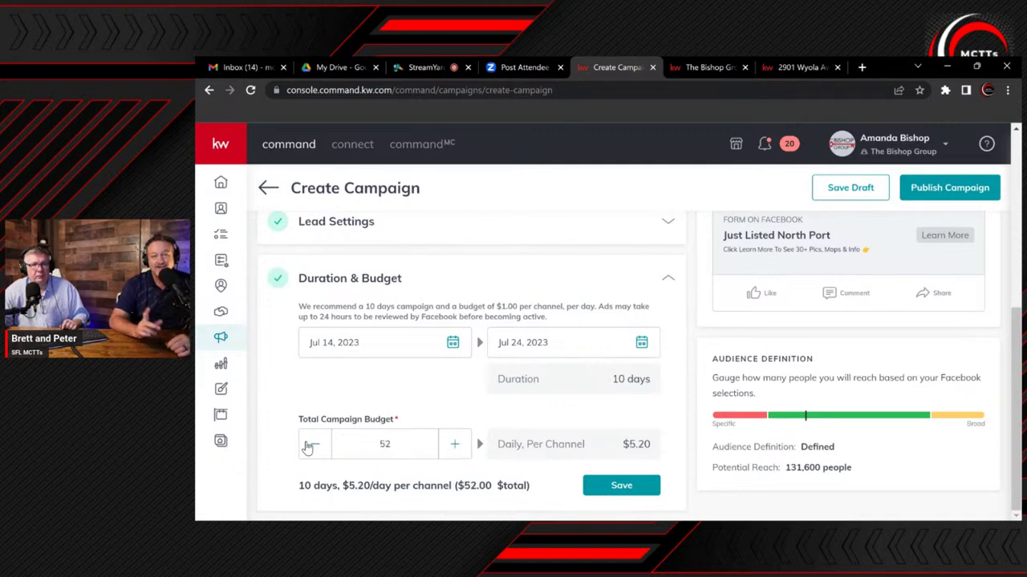
pyautogui.click(314, 444)
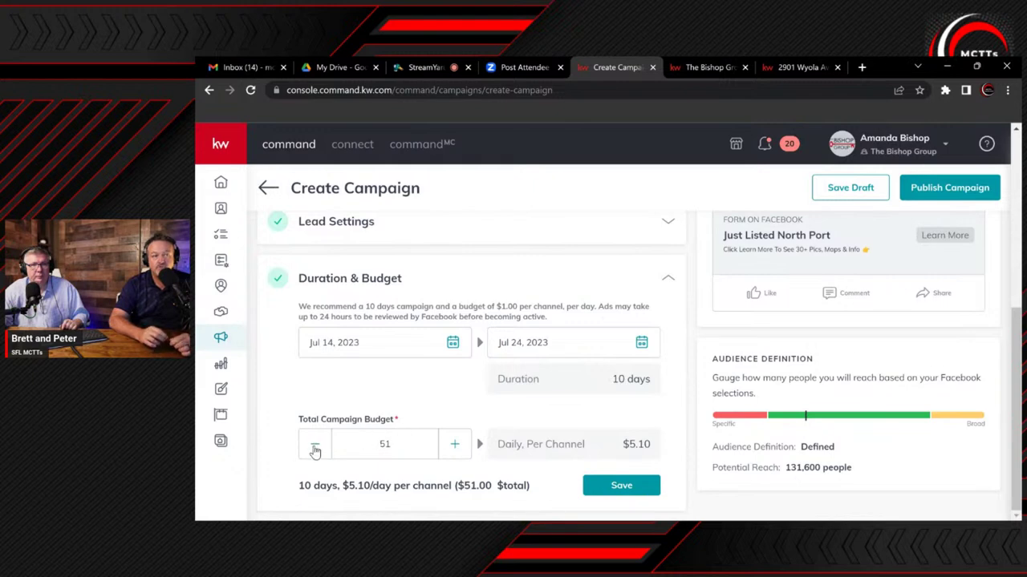
pyautogui.click(314, 445)
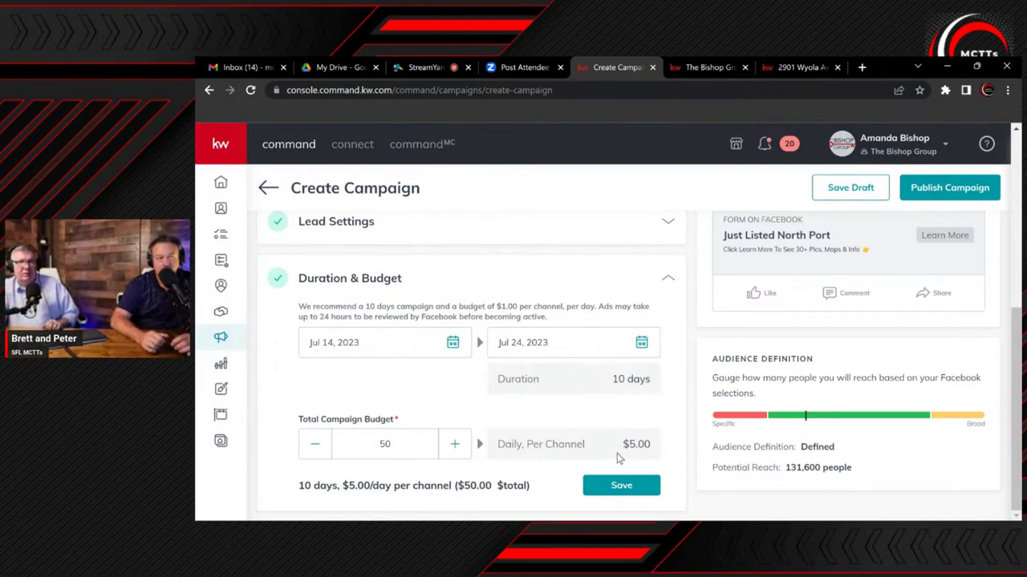
# Change the campaign end date to July 21, 2023, giving a 7-day run
pyautogui.click(609, 343)
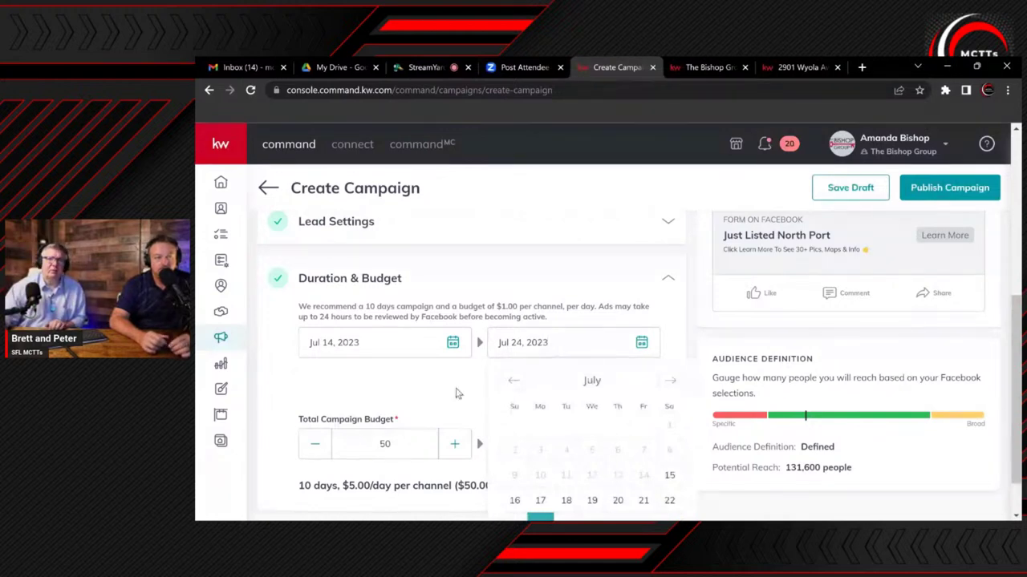
pyautogui.scroll(-1, 457, 393)
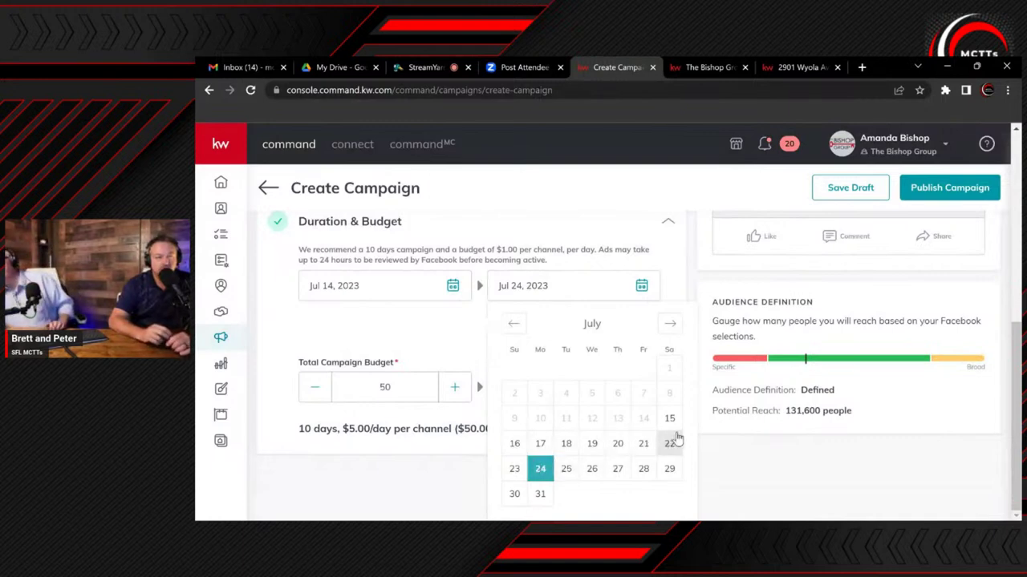
pyautogui.click(642, 446)
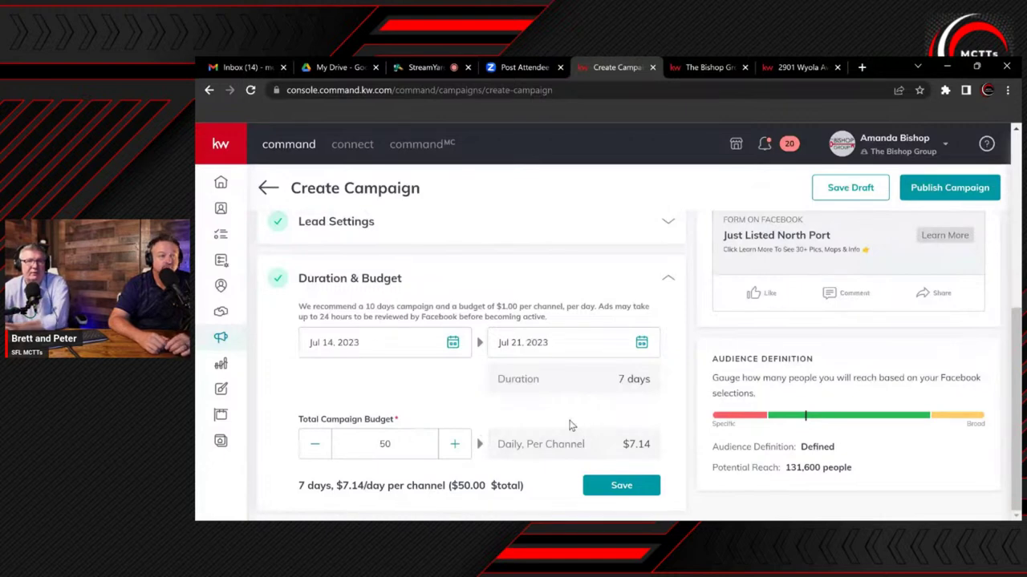
# Save the Jul 14–21, $50 budget settings and review each section of the Create Campaign page
pyautogui.click(596, 491)
pyautogui.scroll(3, 482, 446)
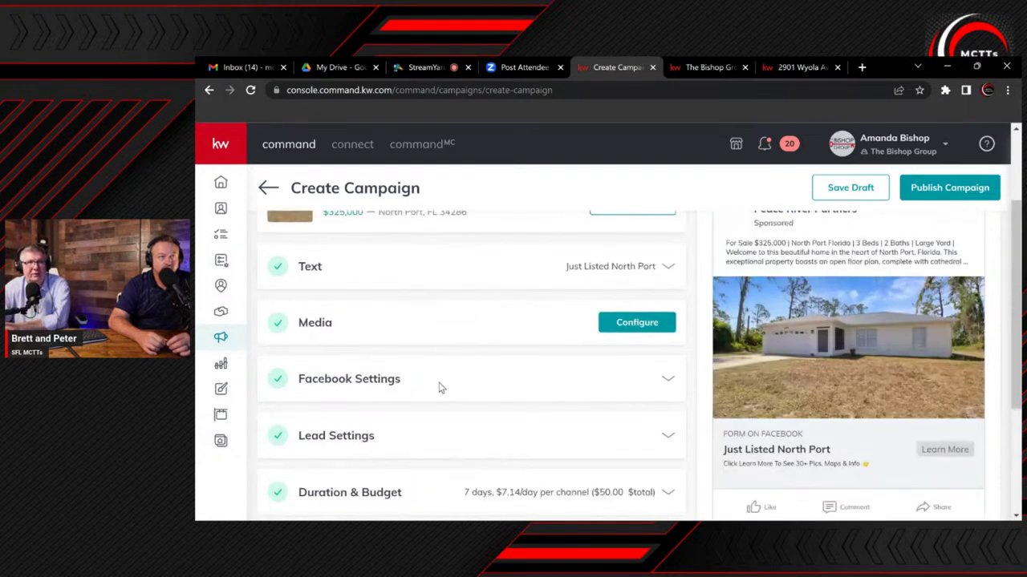
pyautogui.scroll(1, 454, 390)
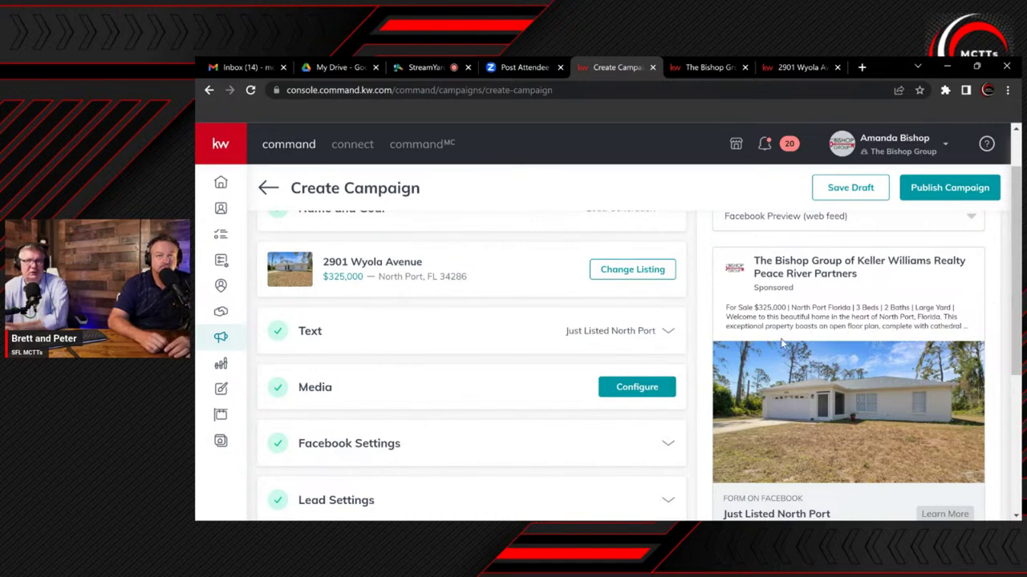
pyautogui.scroll(-2, 782, 346)
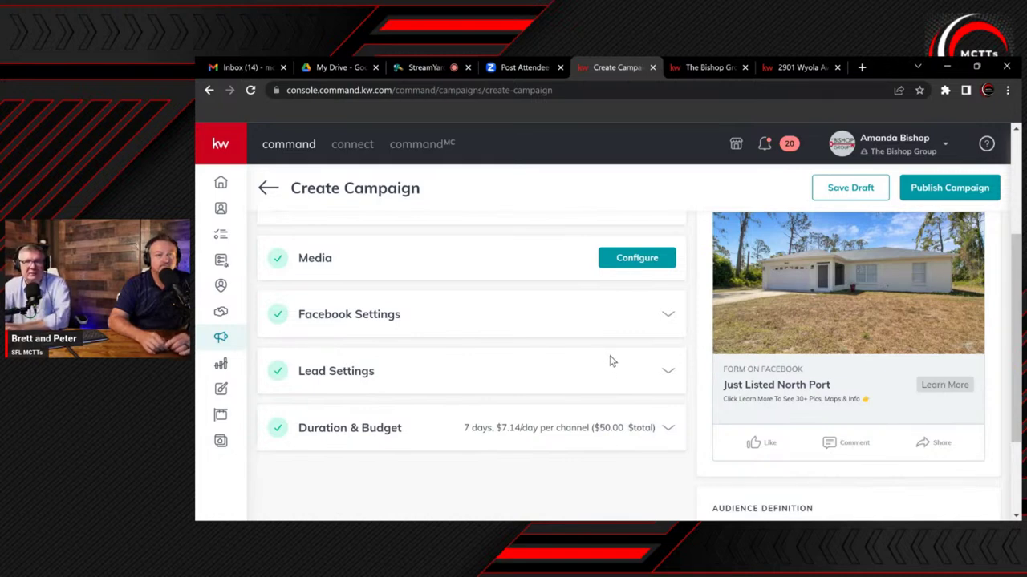
pyautogui.scroll(-1, 616, 365)
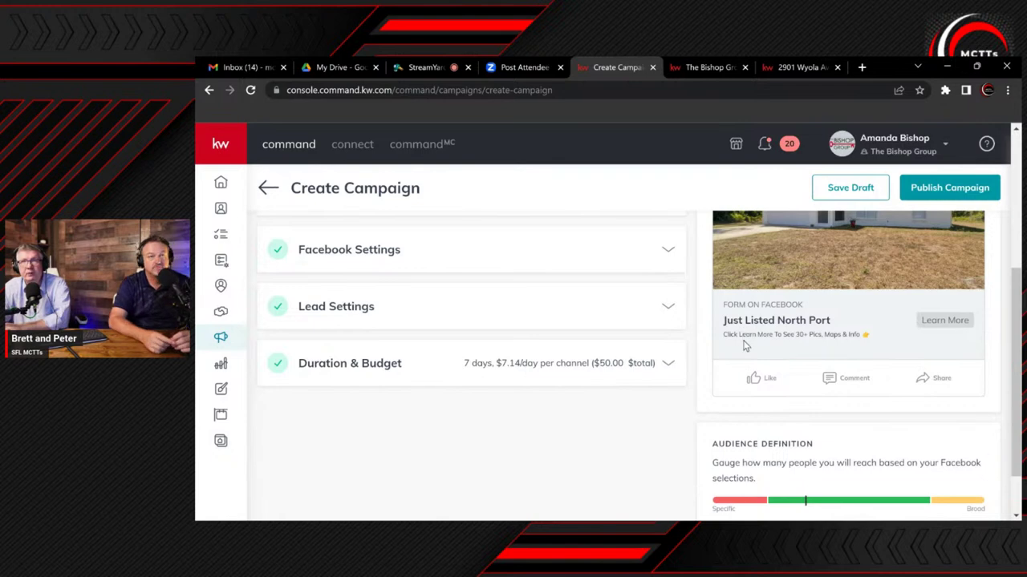
pyautogui.scroll(-1, 745, 346)
pyautogui.scroll(-1, 746, 345)
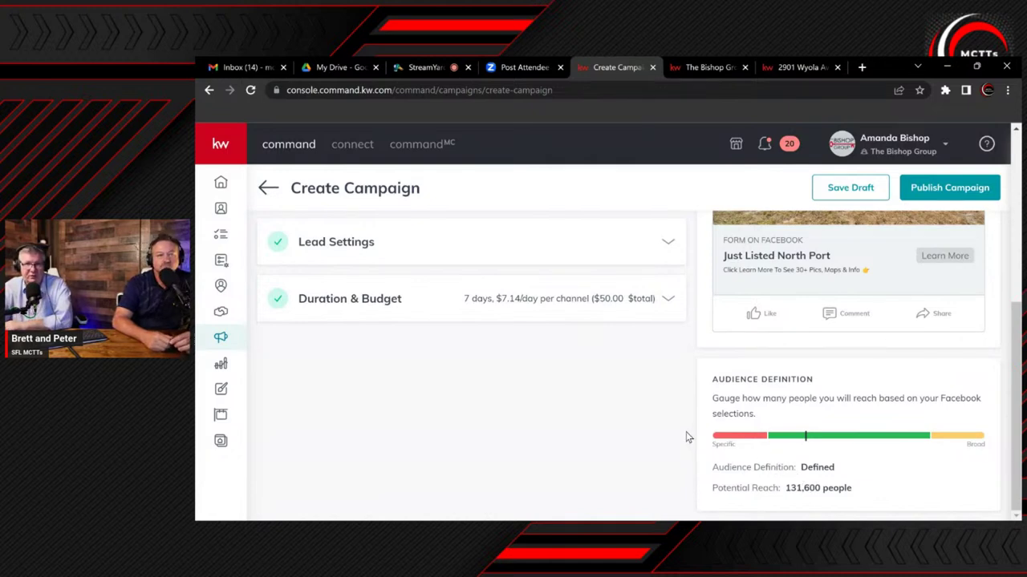
pyautogui.scroll(2, 687, 412)
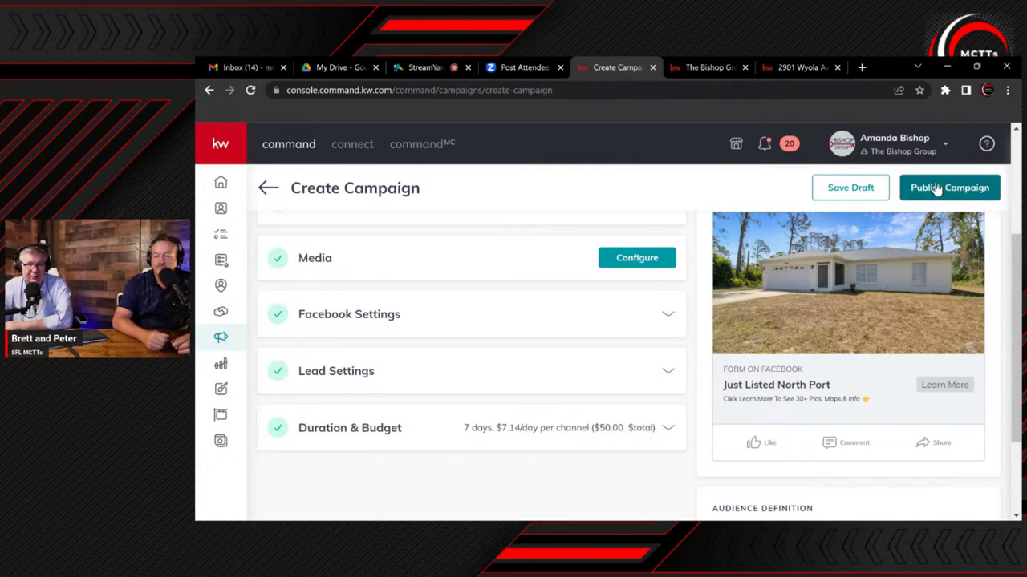
pyautogui.scroll(1, 783, 280)
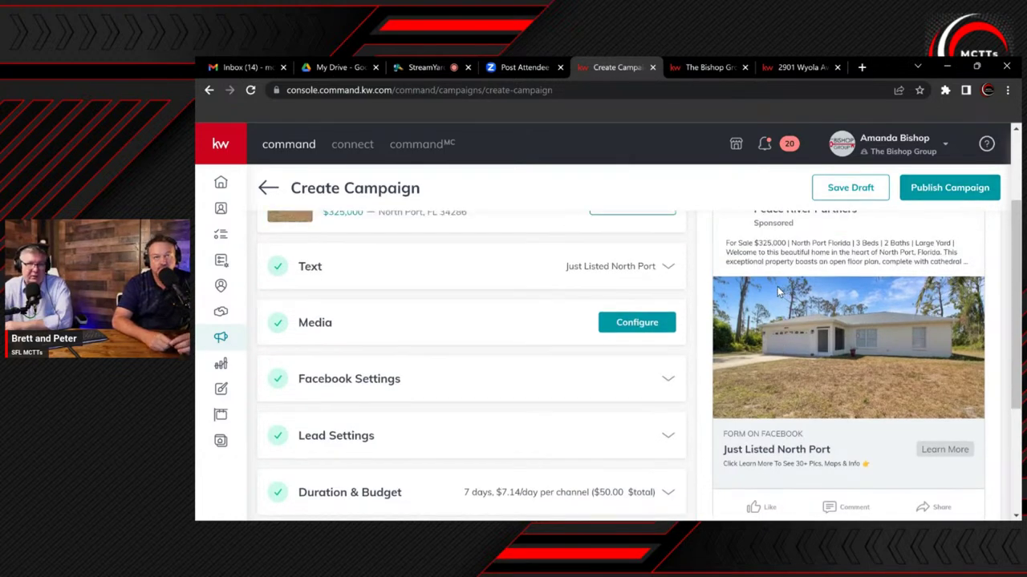
pyautogui.scroll(2, 777, 292)
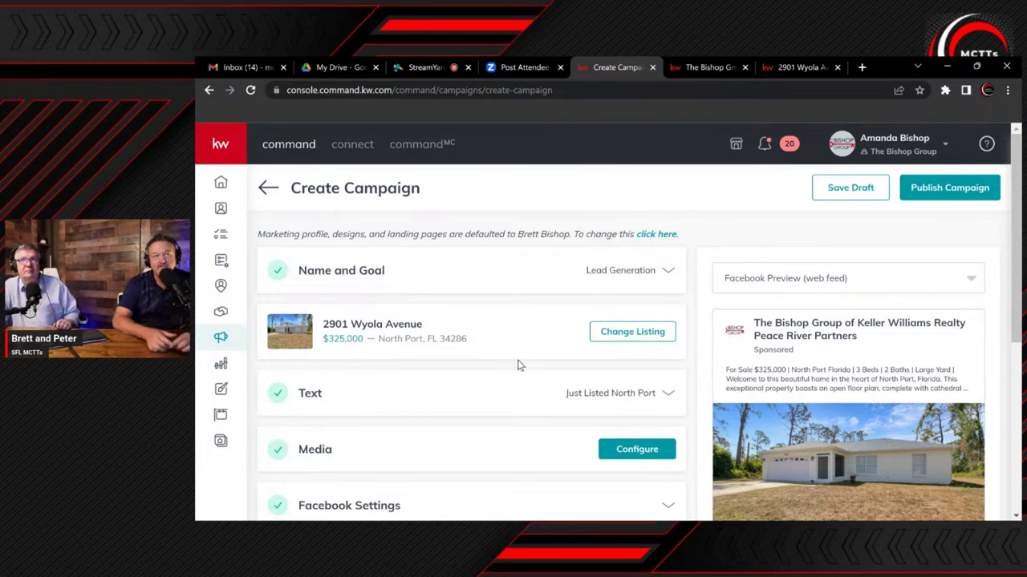
pyautogui.click(848, 189)
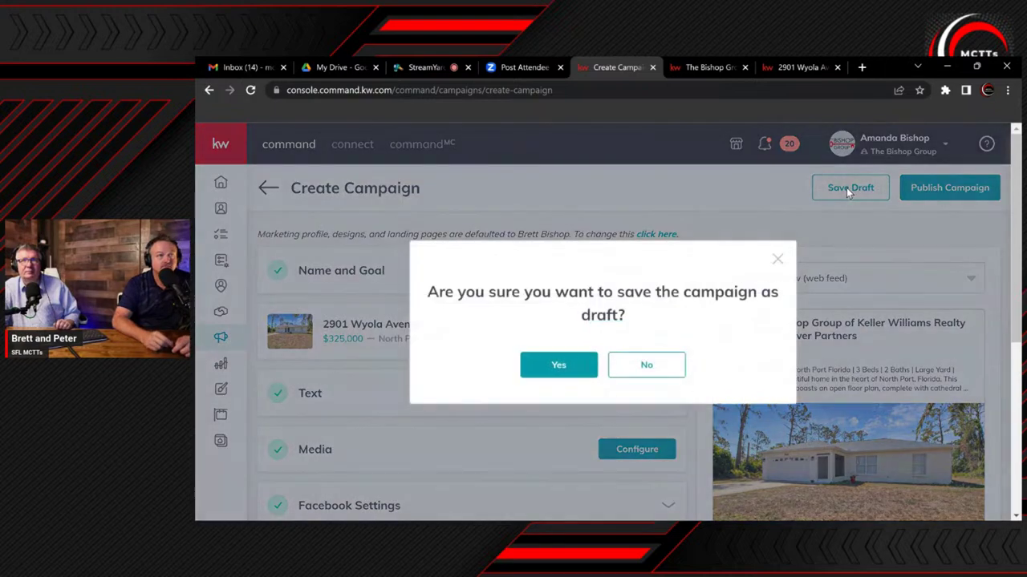
pyautogui.click(577, 369)
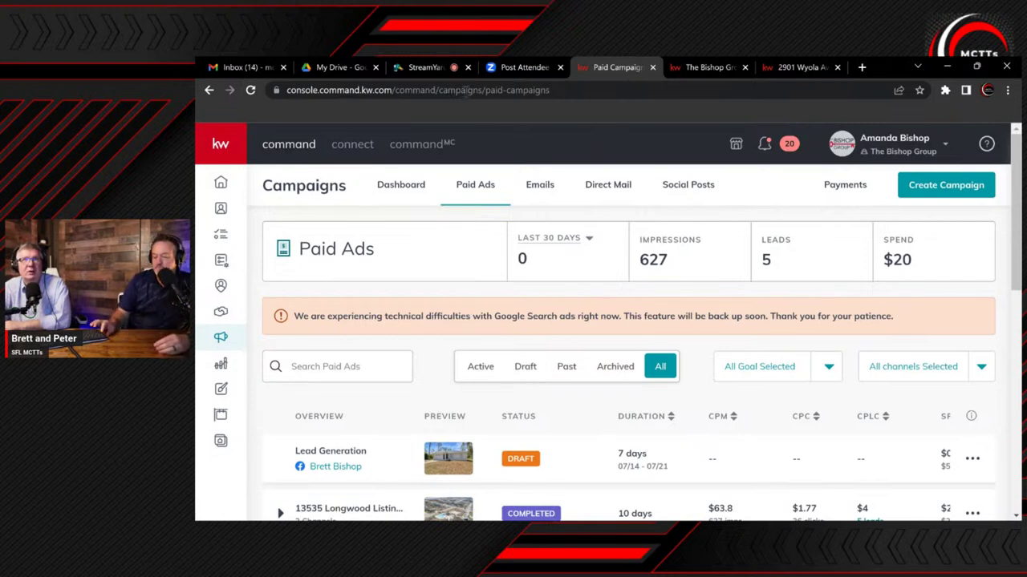
pyautogui.moveTo(420, 71)
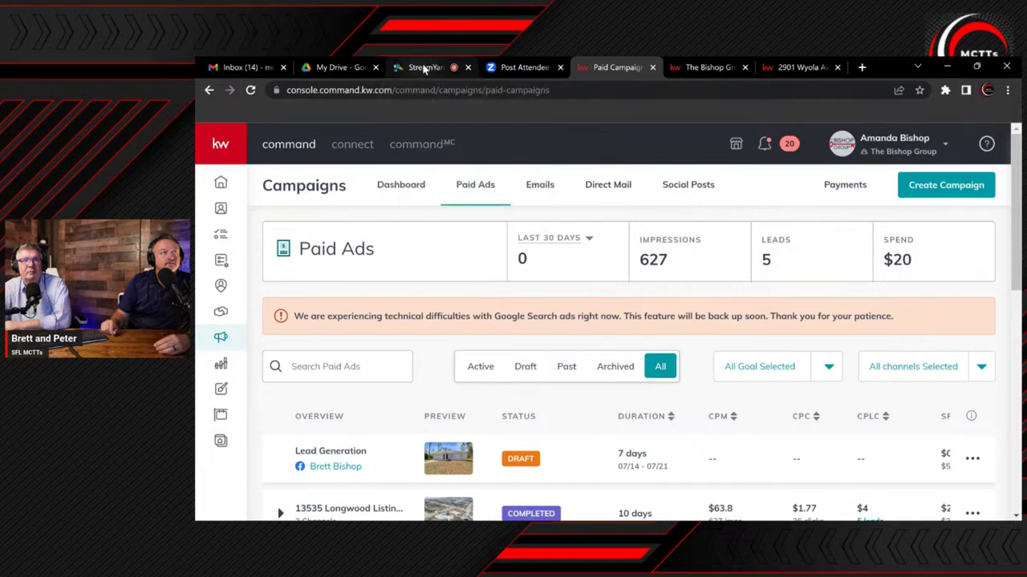
pyautogui.click(422, 70)
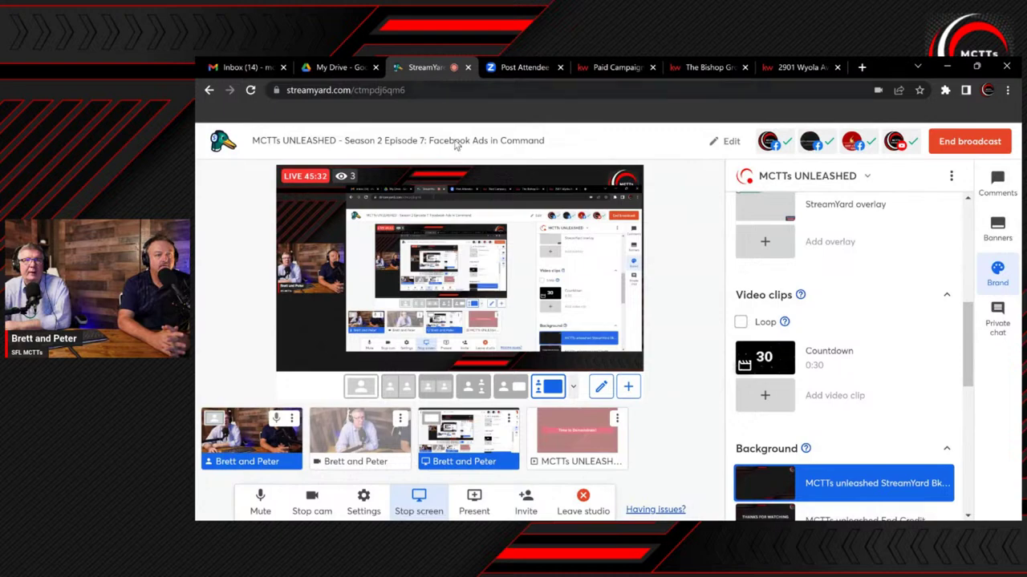